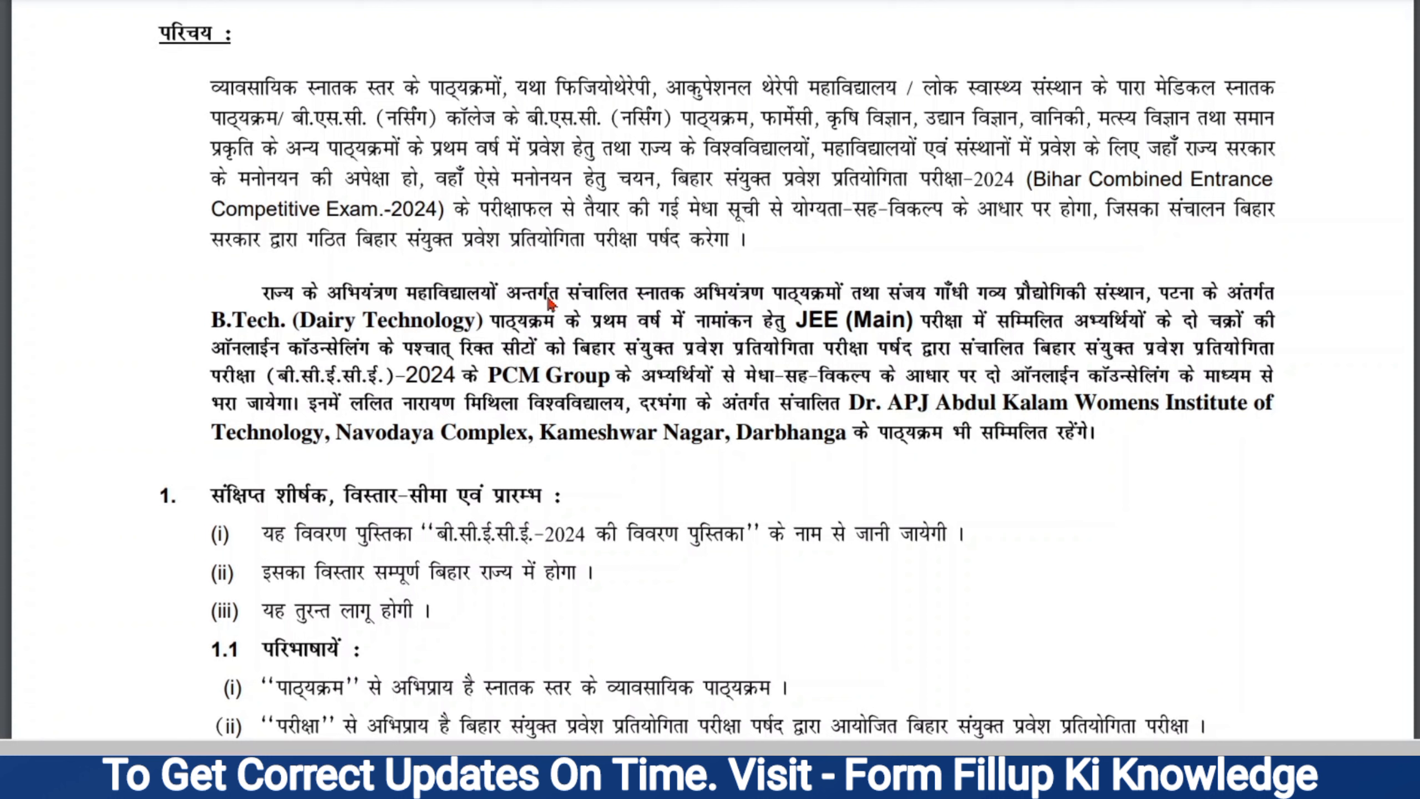
double_click(345, 212)
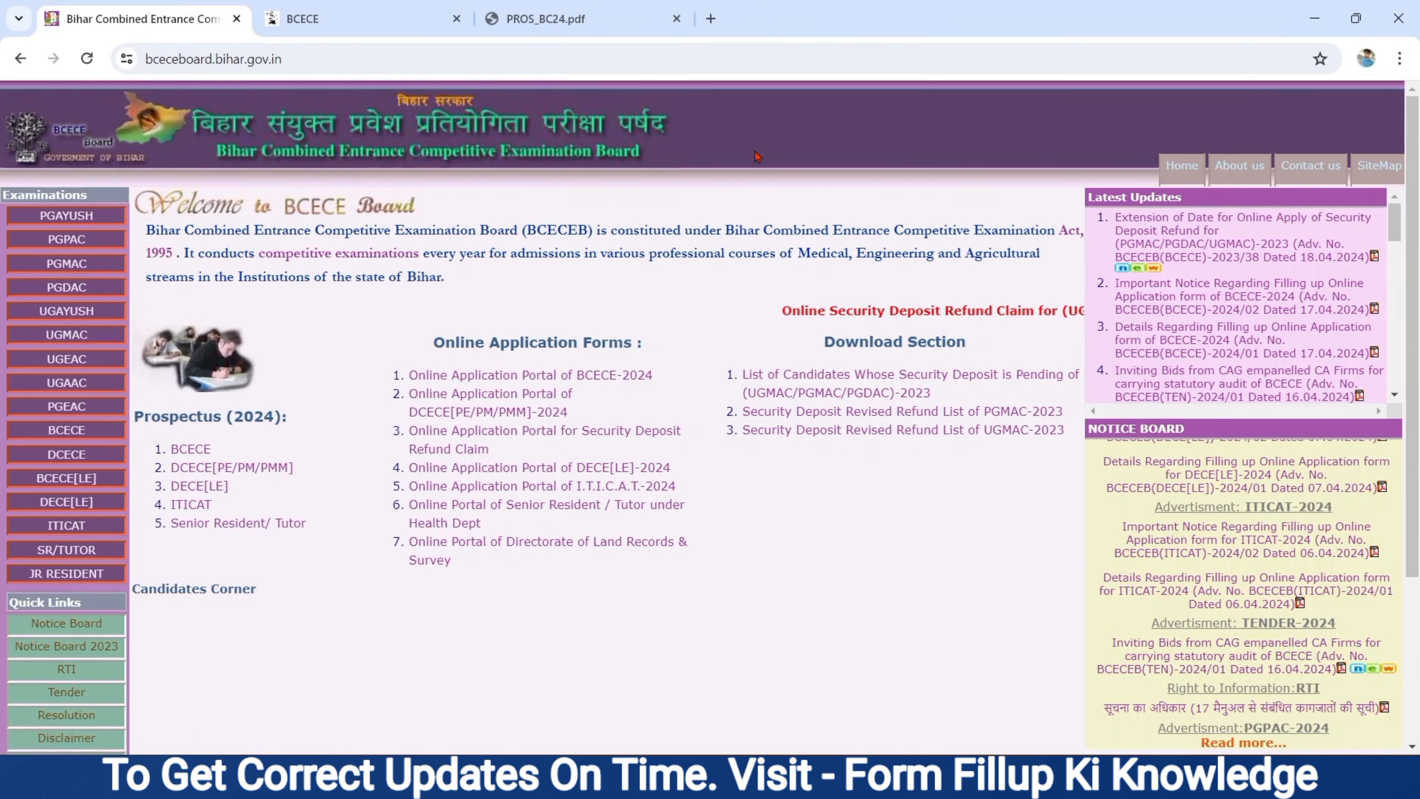
Search Google for bcece in a new tab and open the Bihar Combined Entrance Competitive Examination Board website.
click(710, 19)
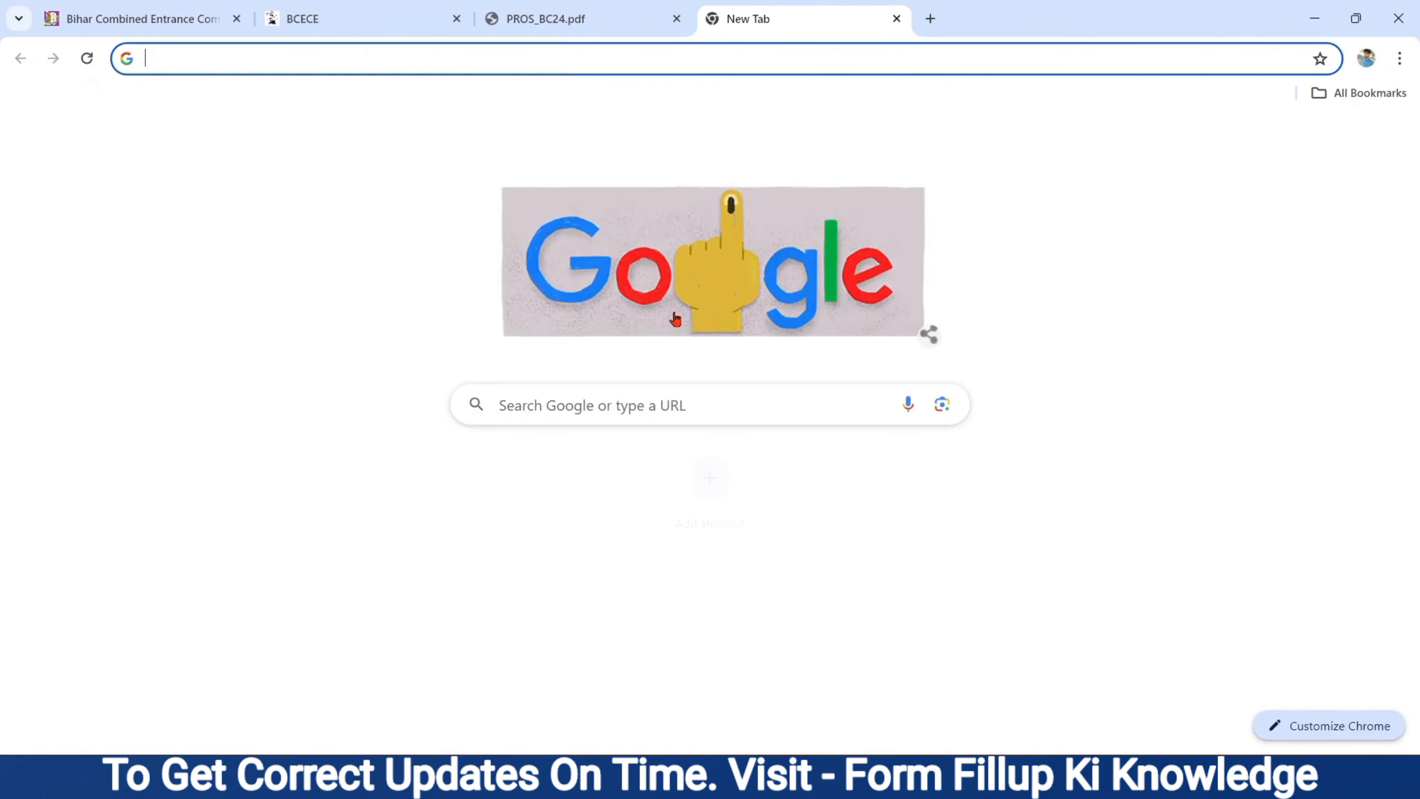
click(596, 404)
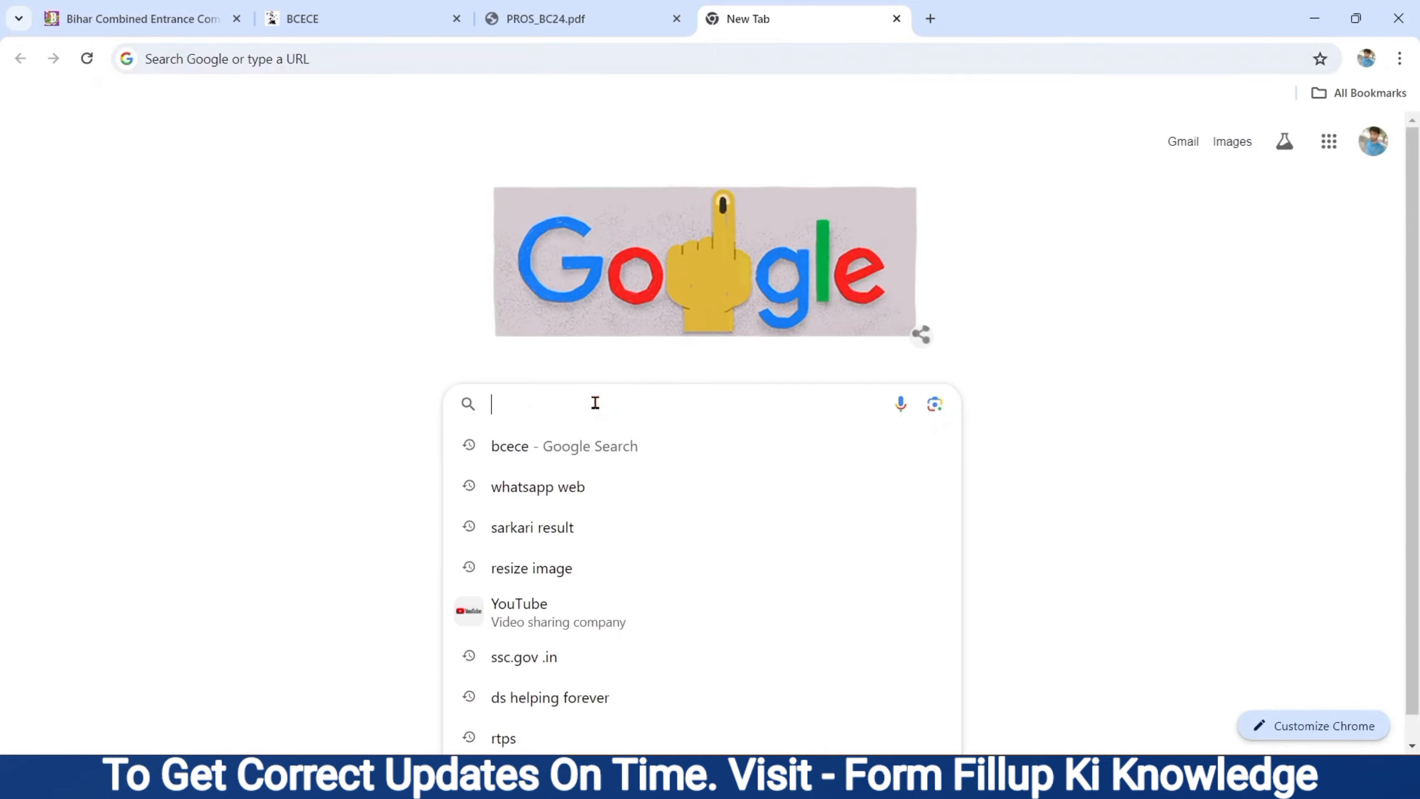
click(531, 451)
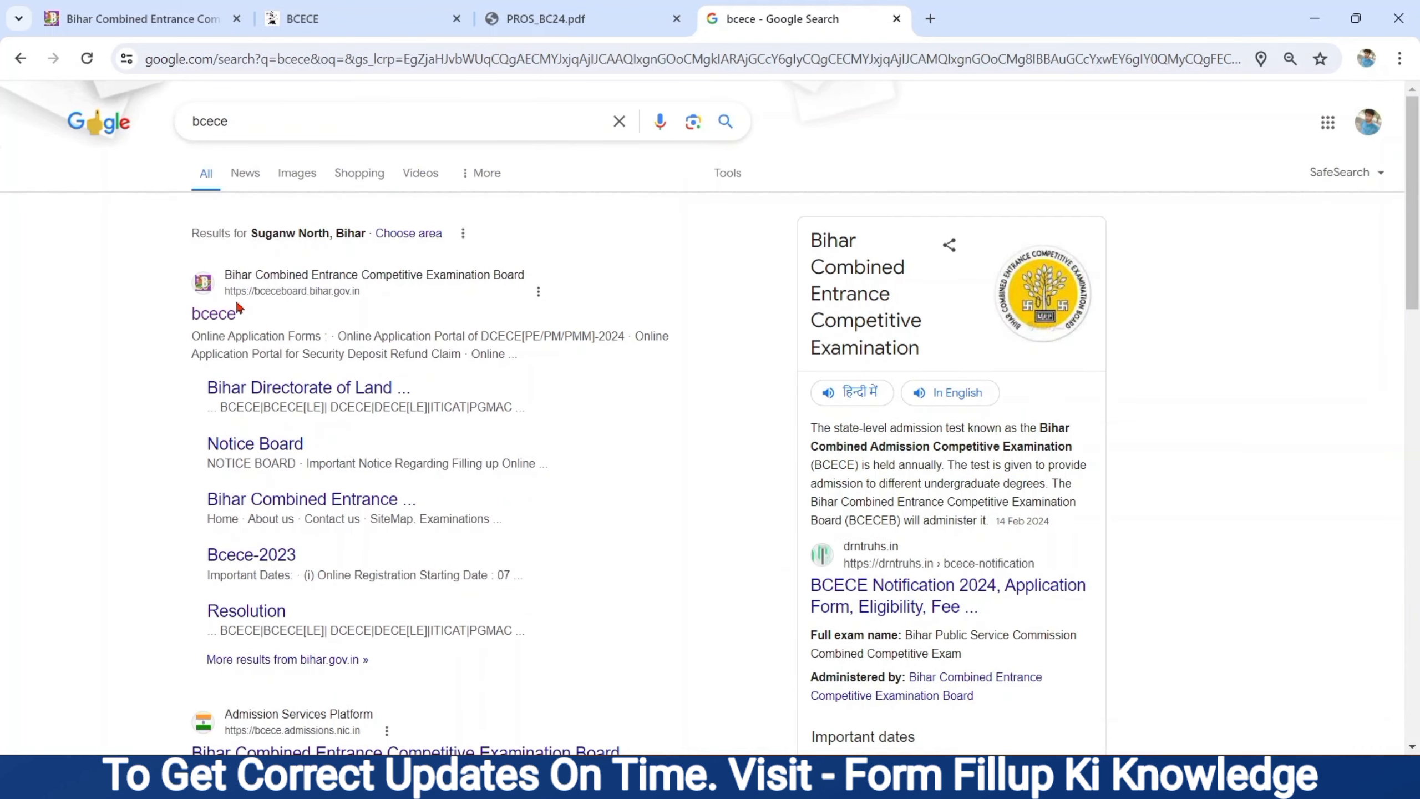
click(202, 318)
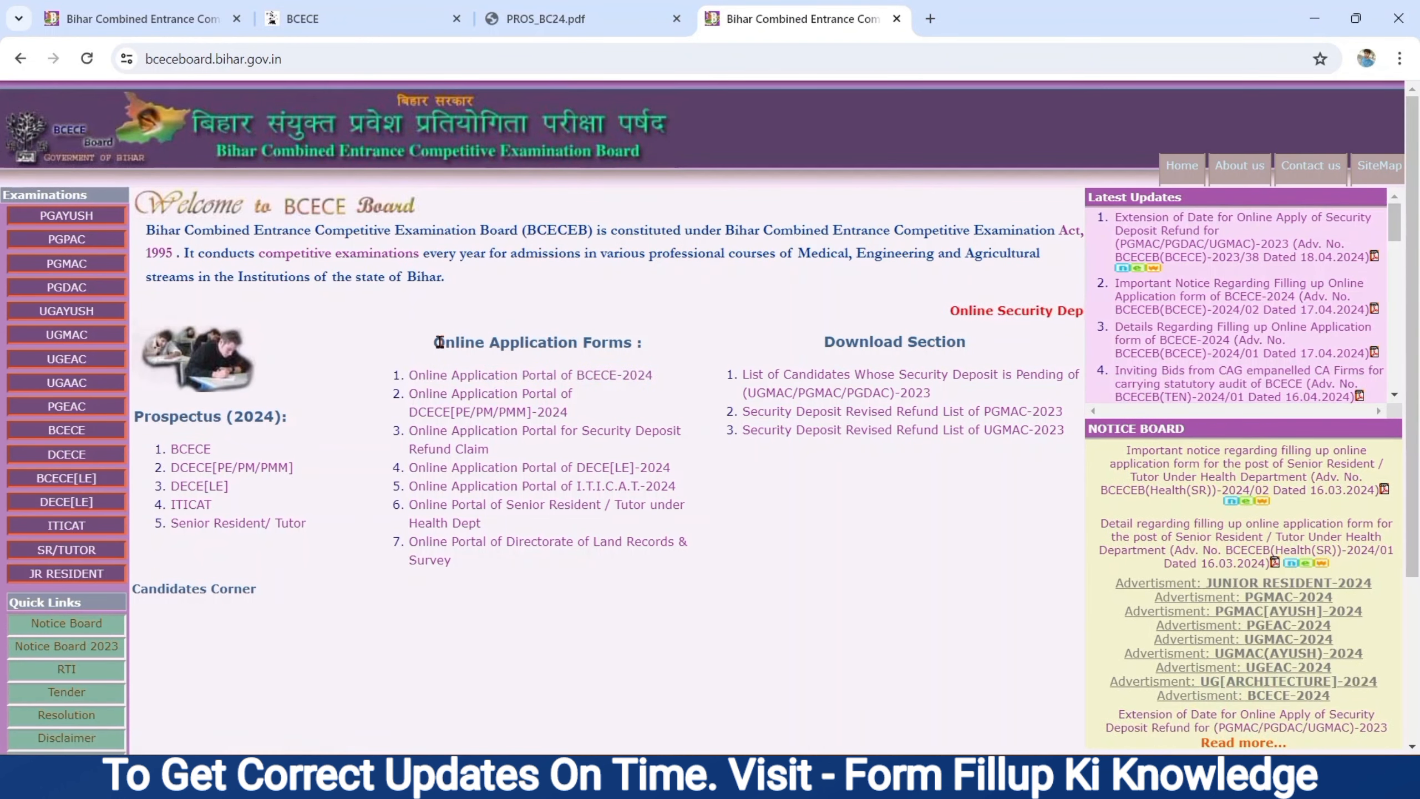
Open the Online Application Portal of BCECE-2024 and go to its new registration form.
drag(439, 342, 652, 374)
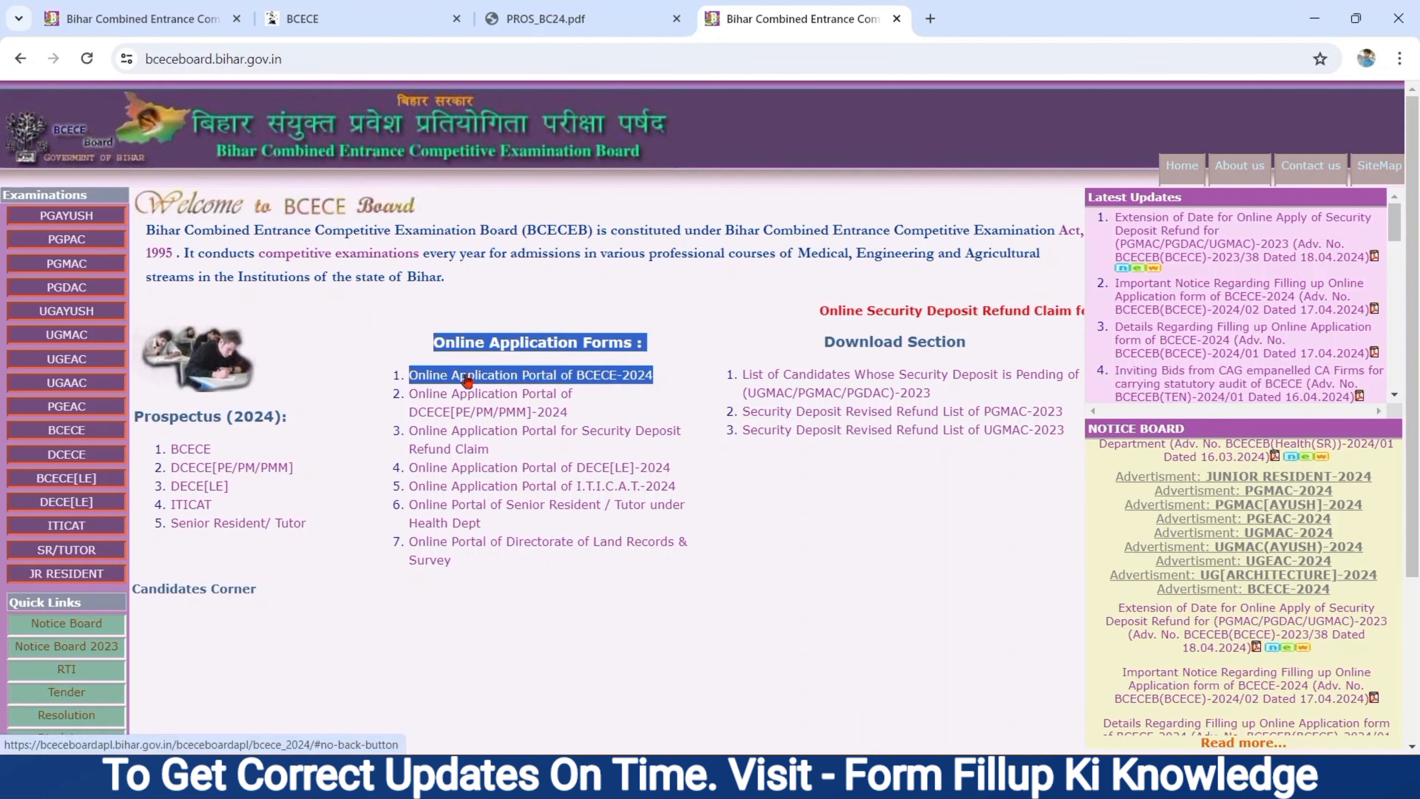
click(568, 376)
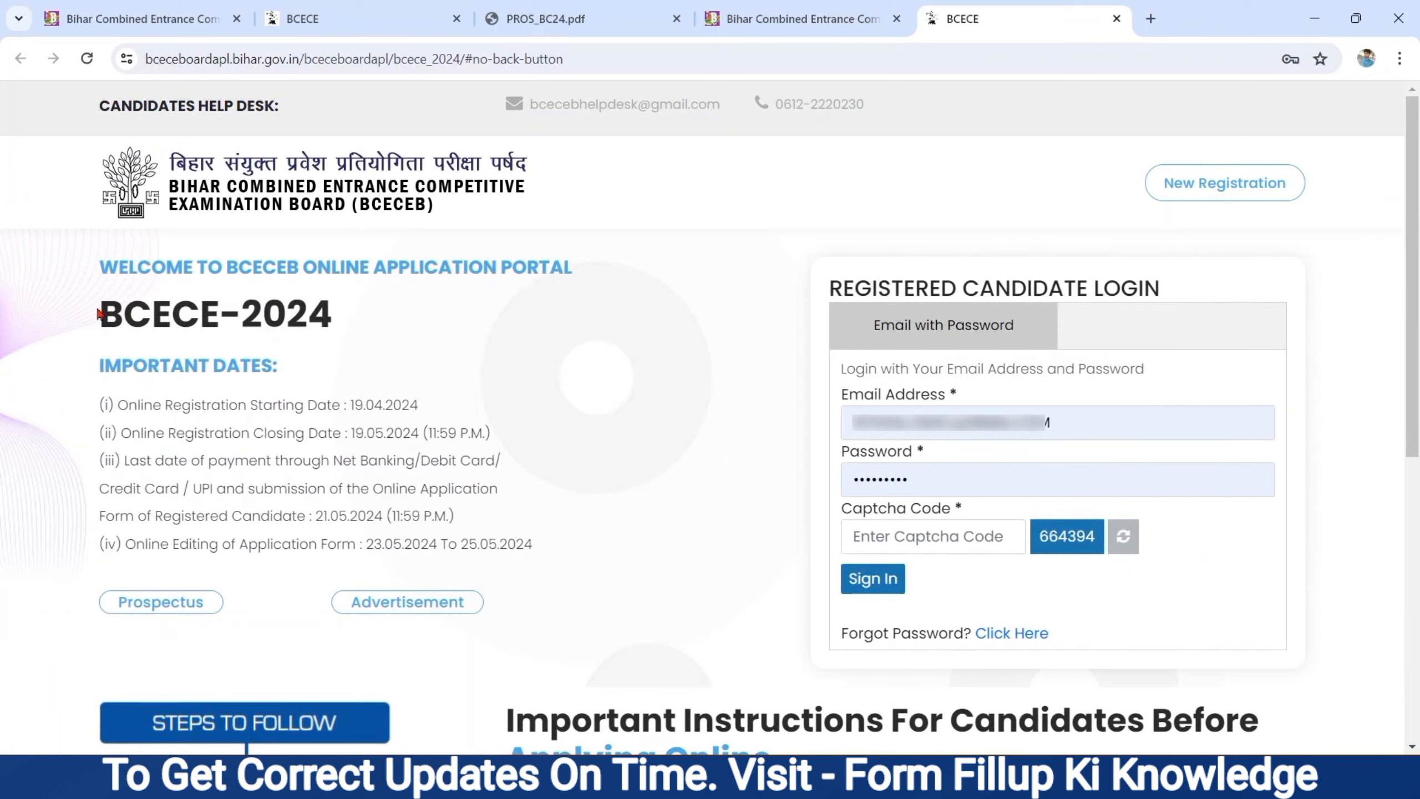
drag(99, 315, 346, 367)
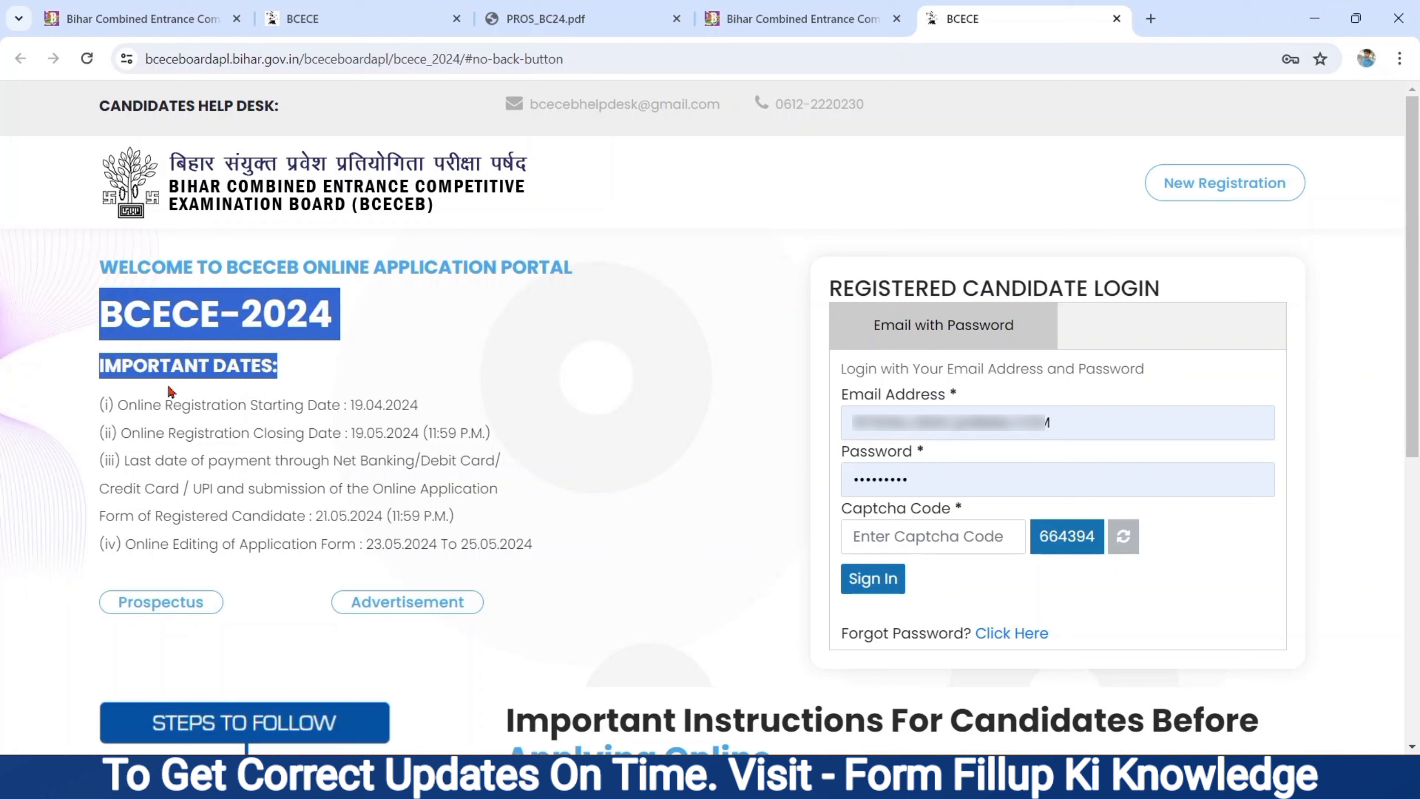
drag(119, 404, 430, 428)
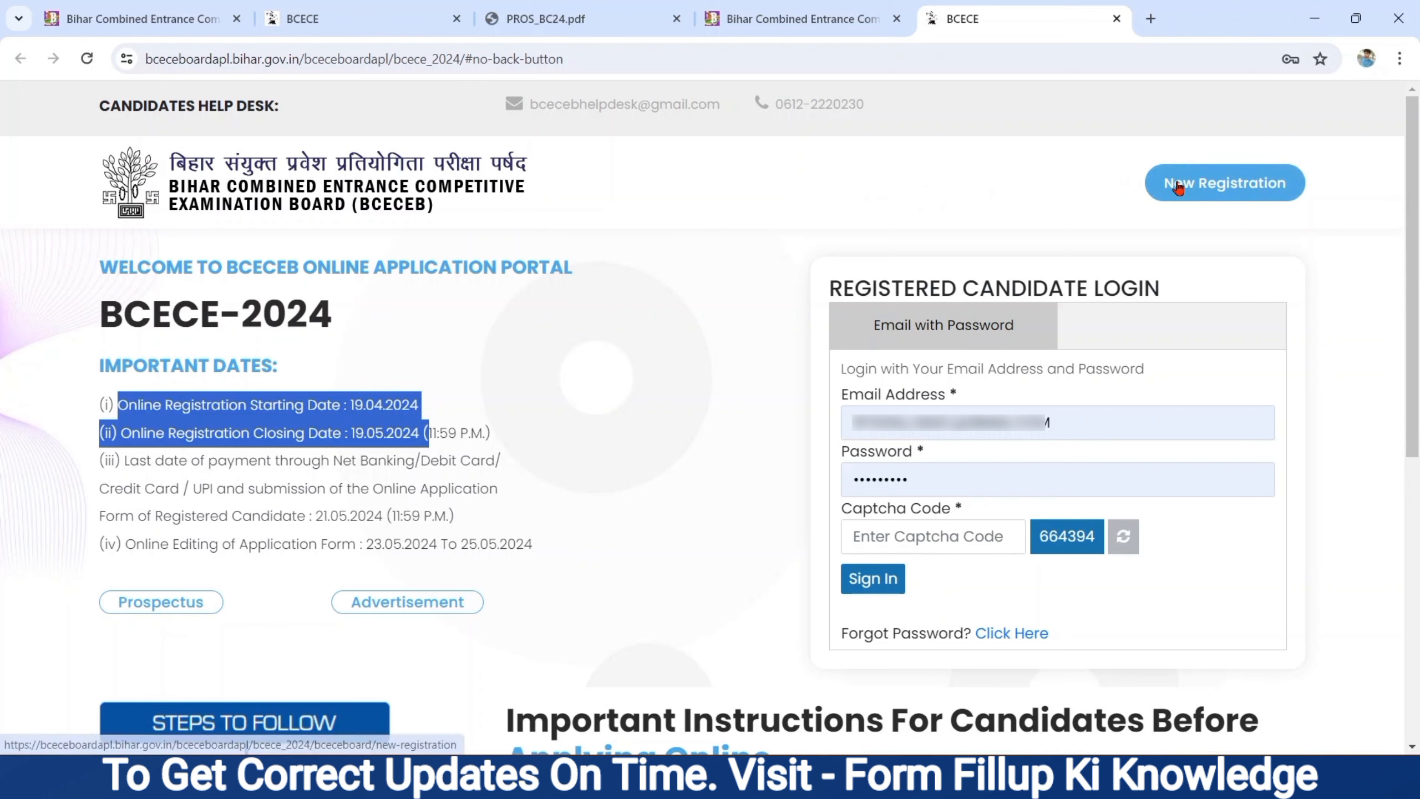
click(1189, 193)
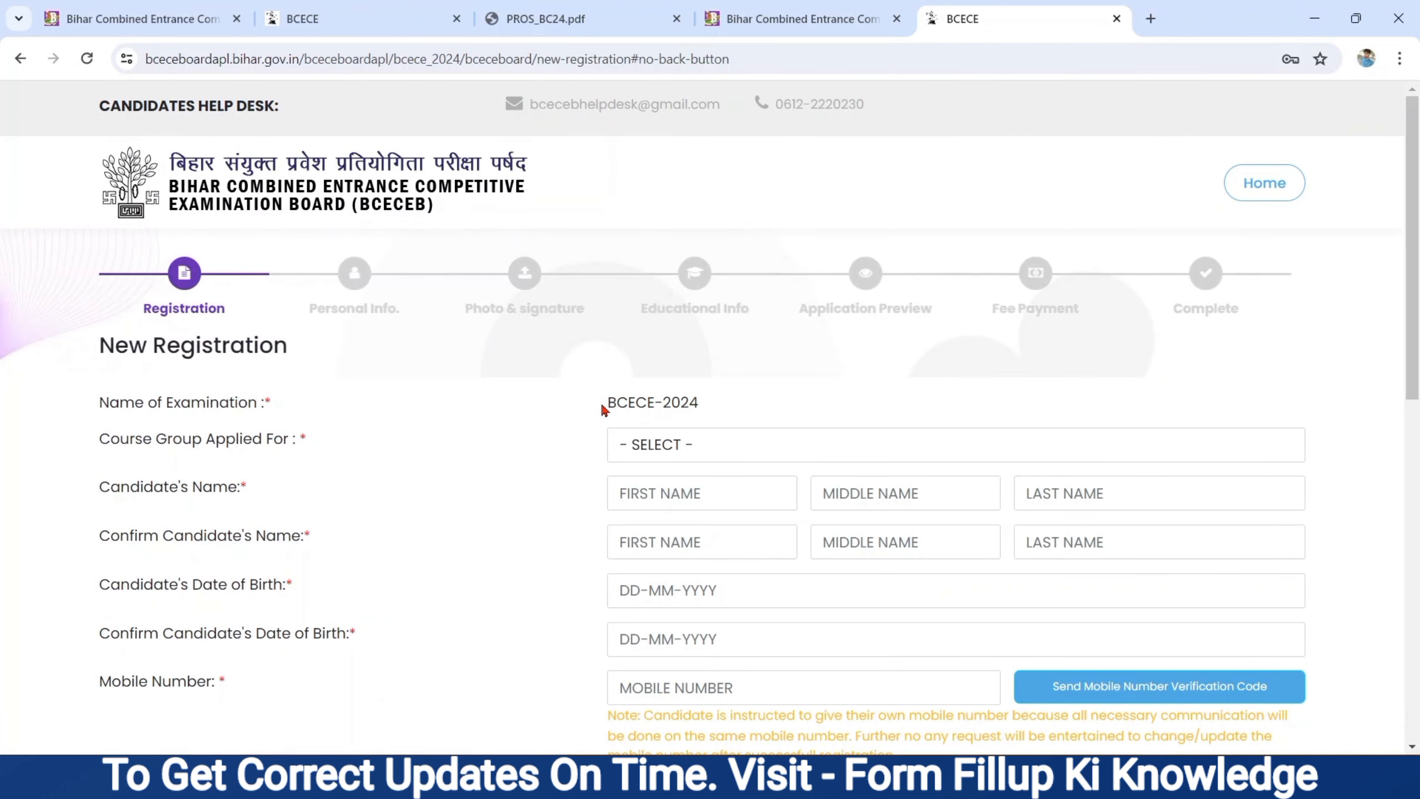
Set the course group applied for to PCM (Physics + Chemistry + Maths).
drag(607, 406, 720, 408)
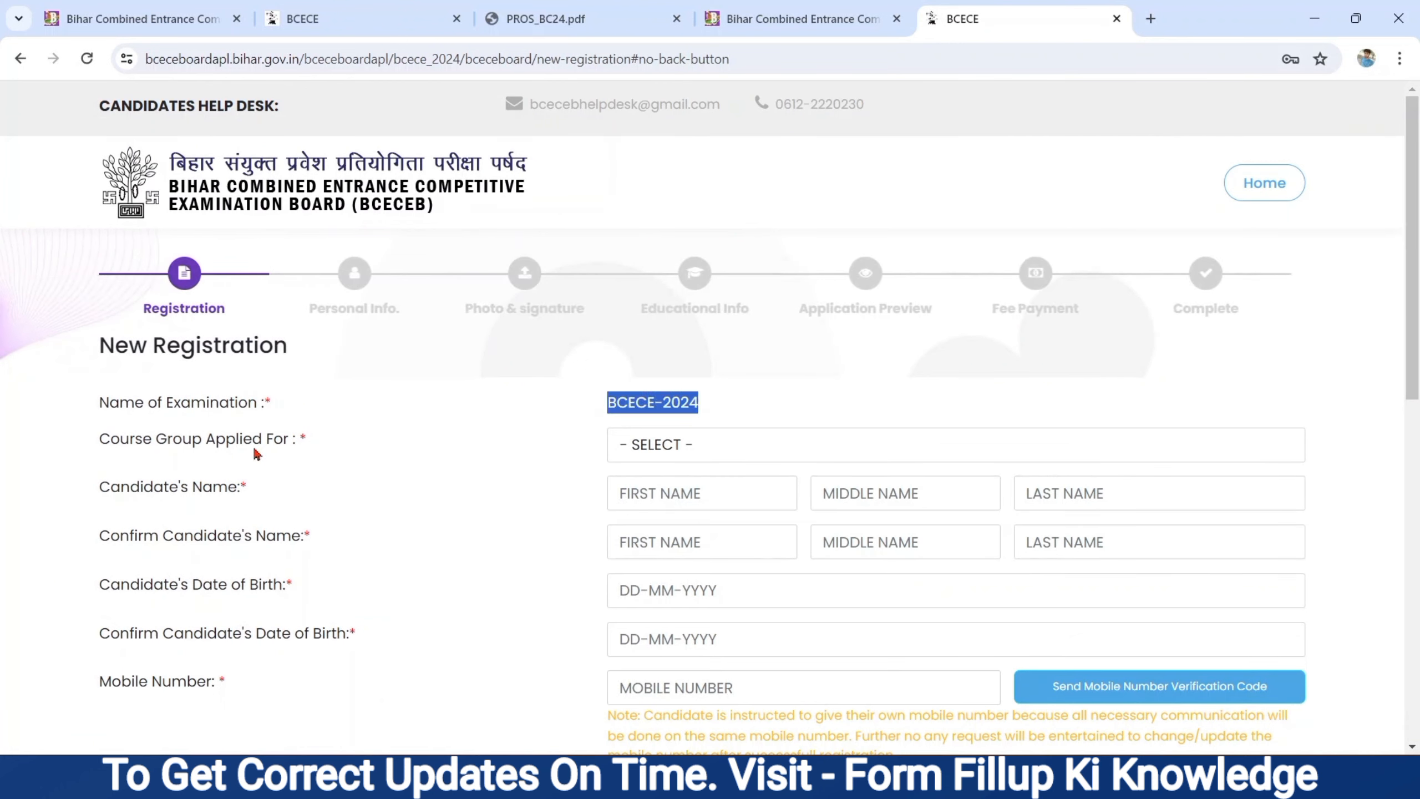
drag(100, 439, 293, 443)
click(656, 446)
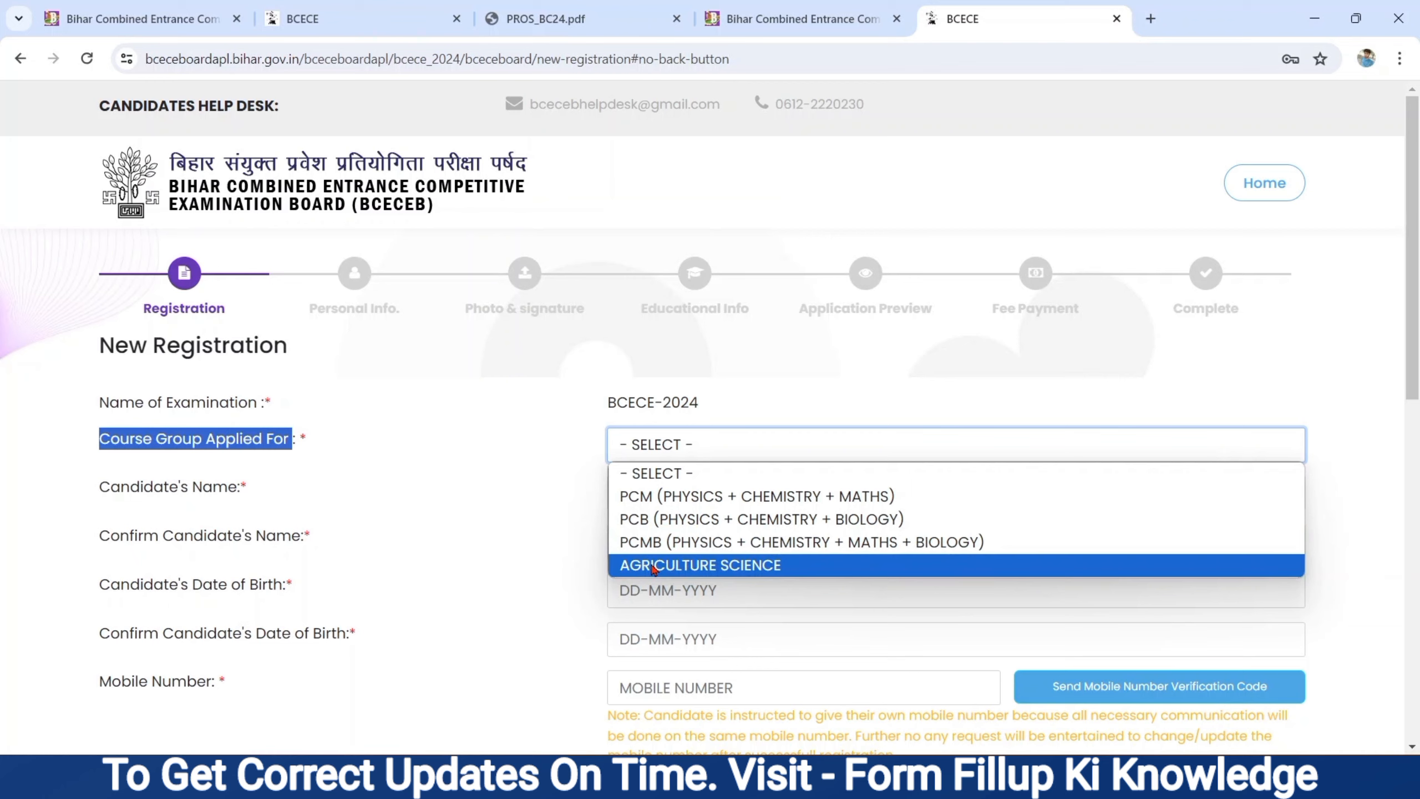
click(678, 498)
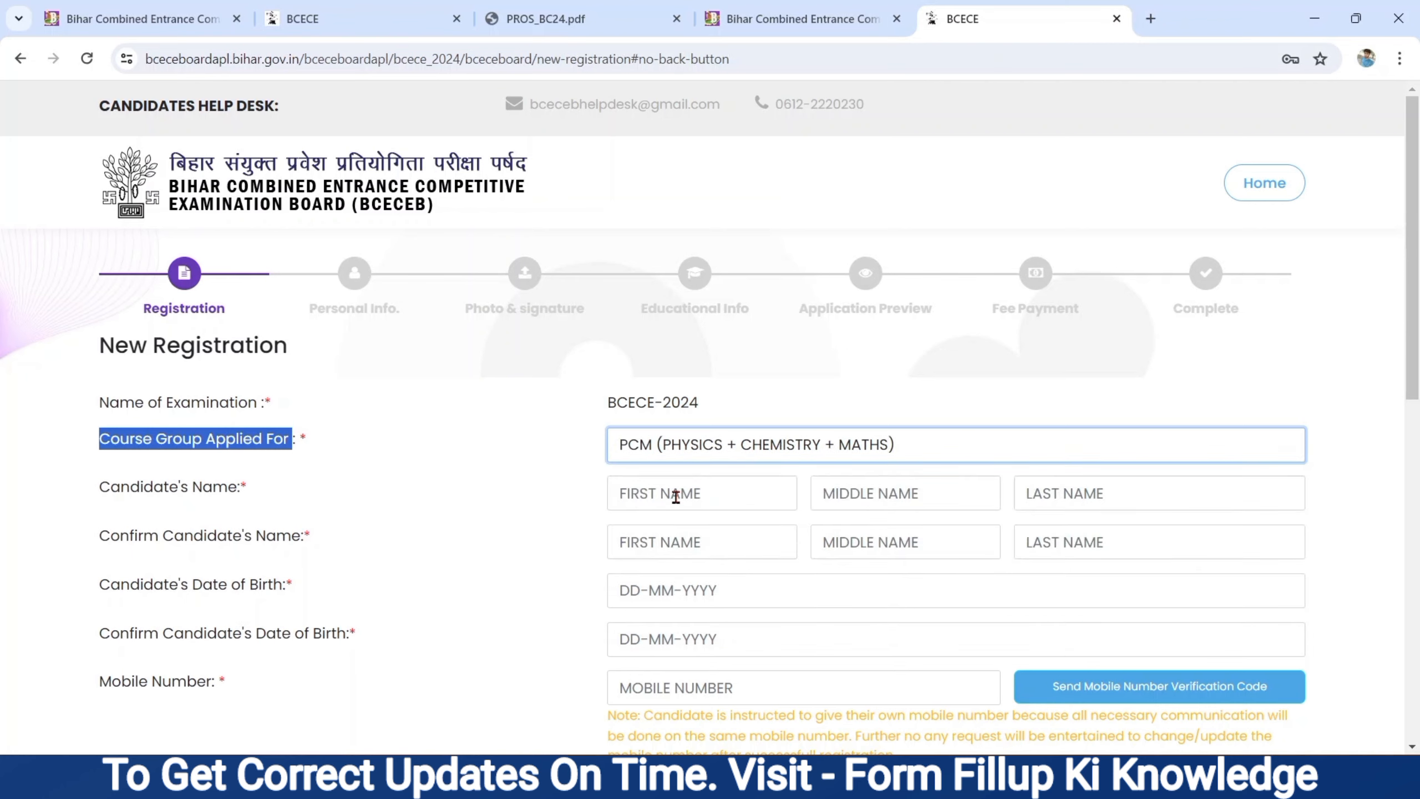
Examine the first, middle and last name fields for the candidate's name and its confirmation.
click(98, 492)
drag(98, 492, 258, 488)
click(703, 488)
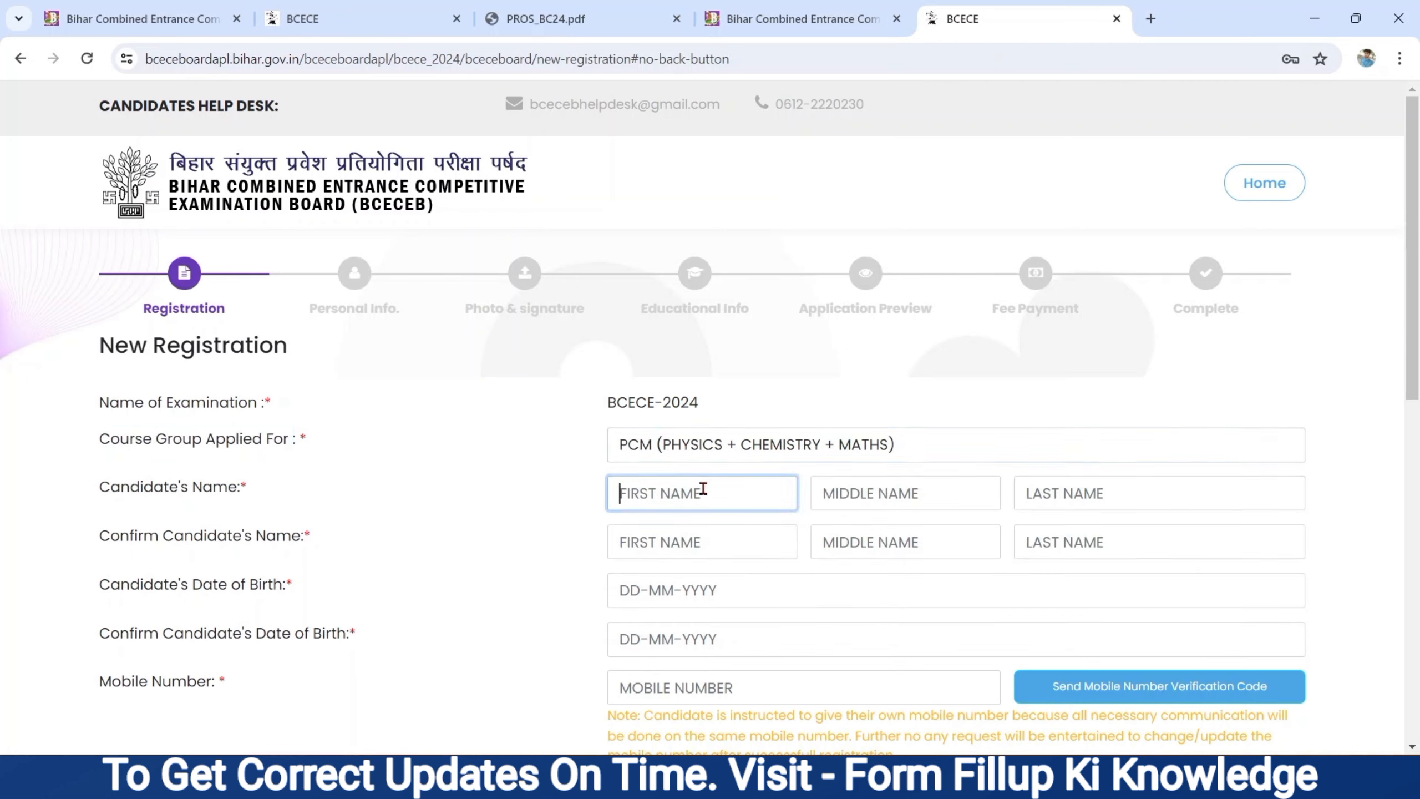
click(935, 488)
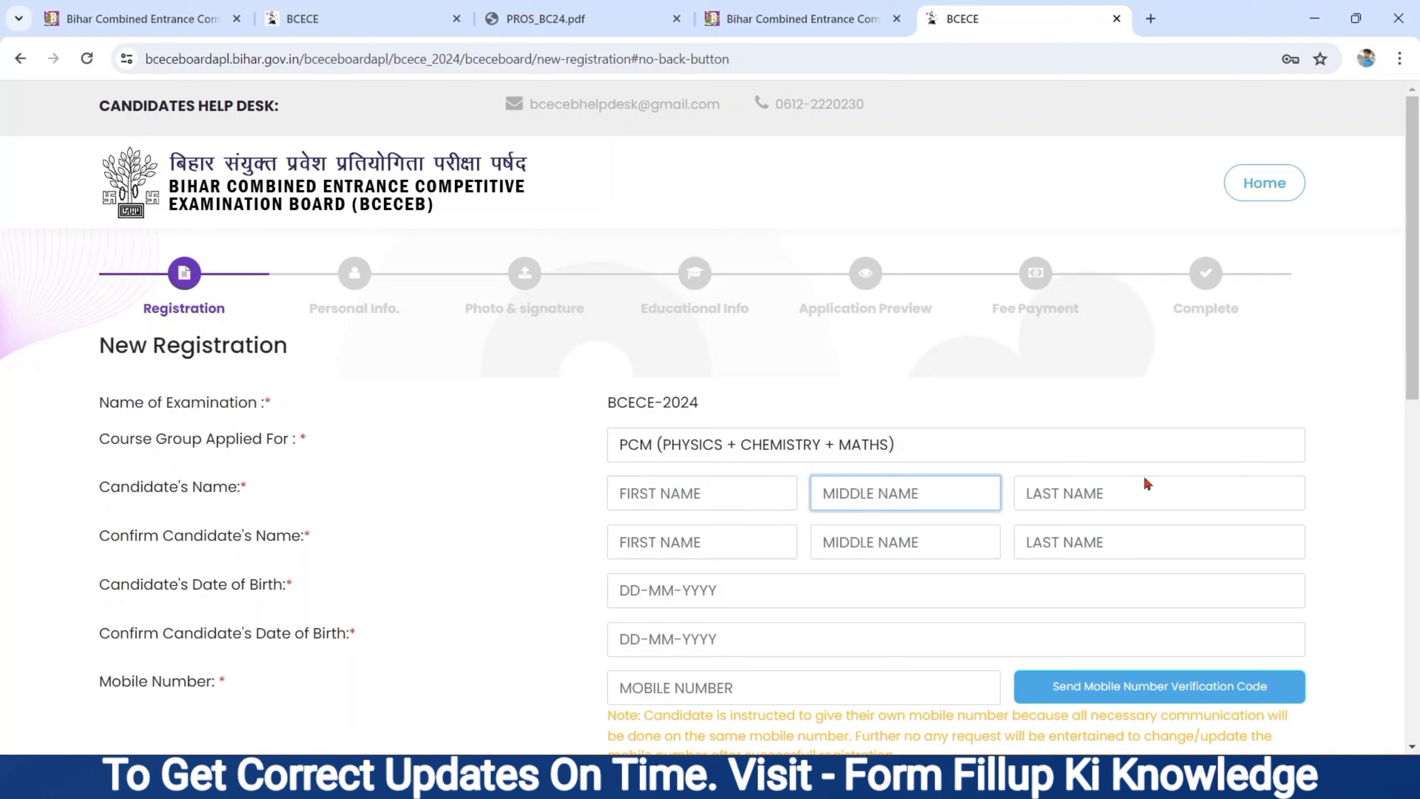
click(1108, 489)
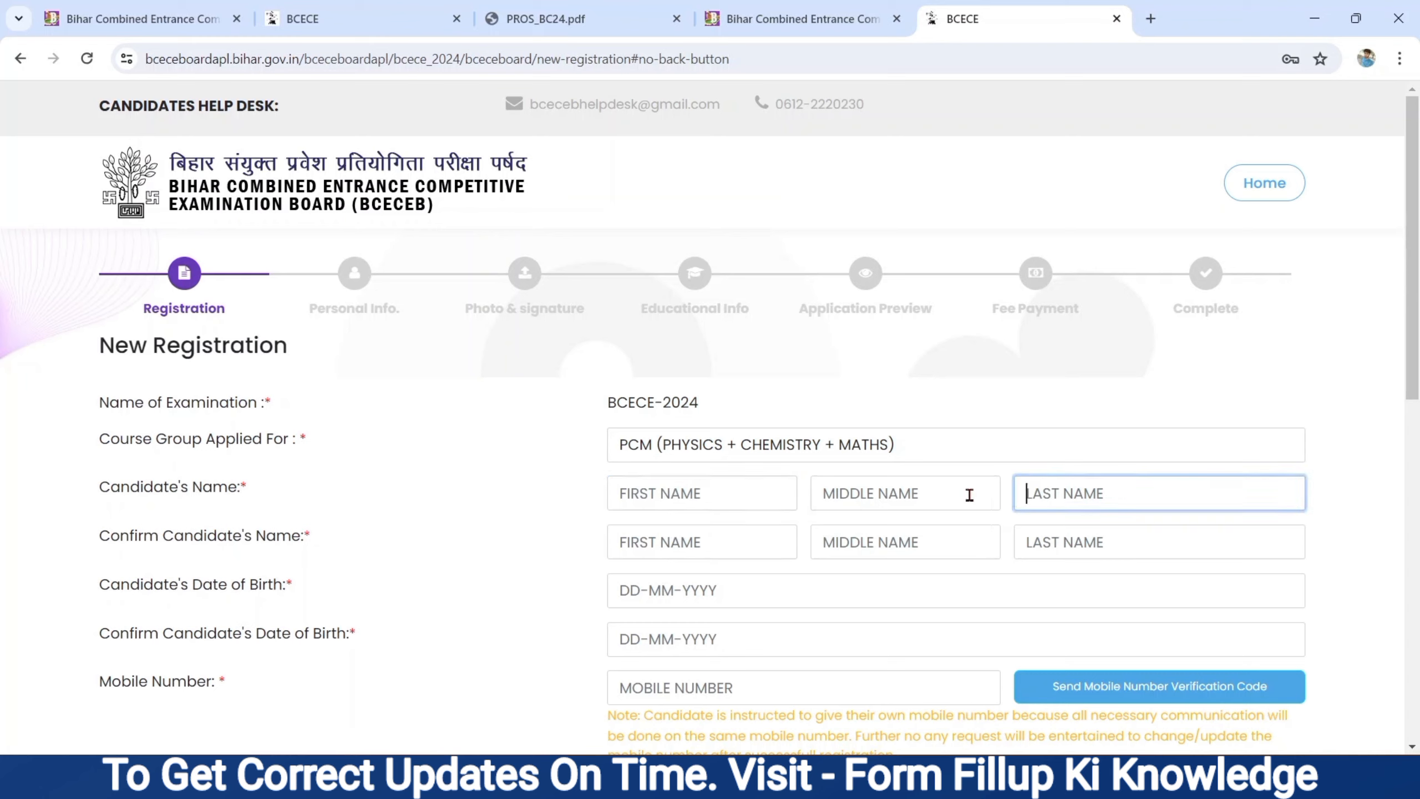
drag(95, 539, 310, 552)
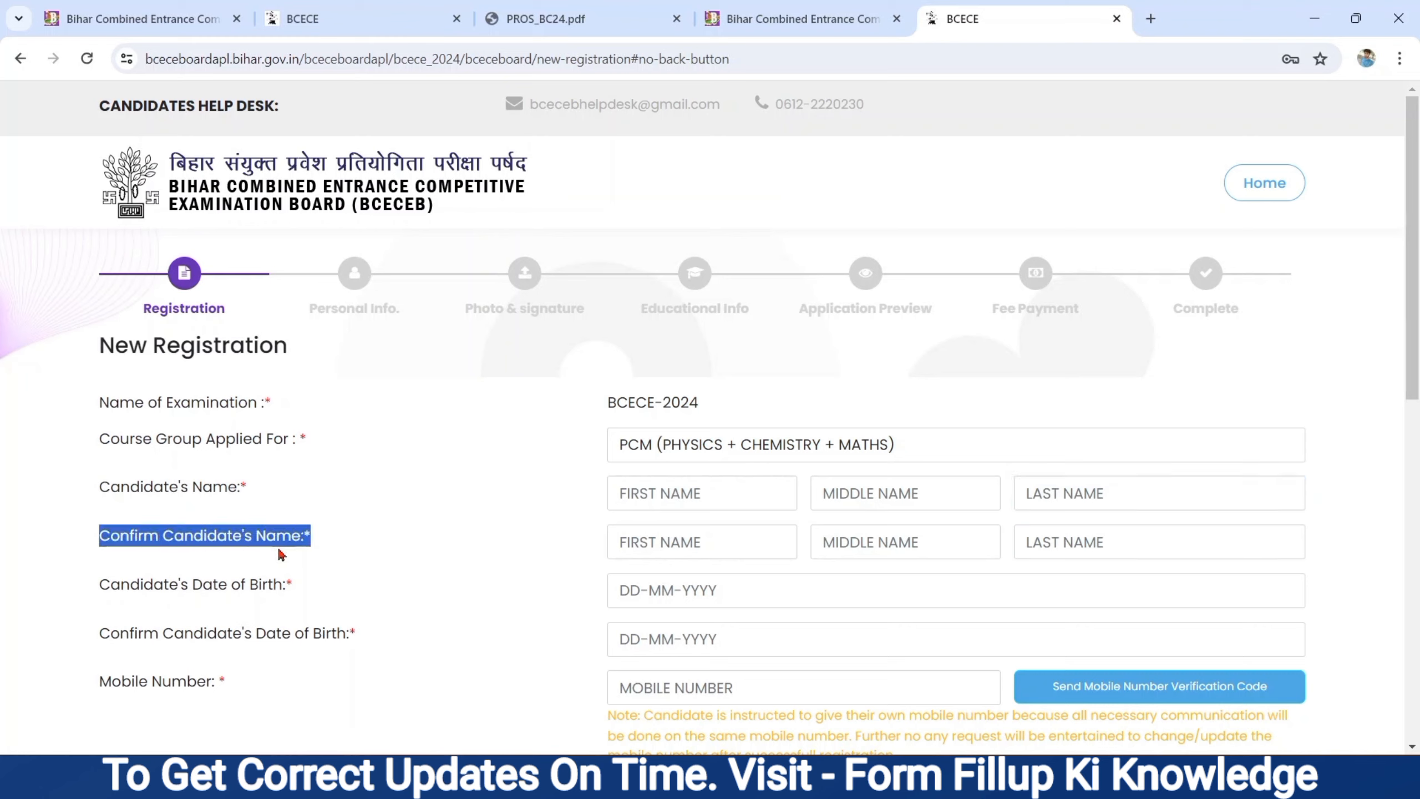
click(709, 539)
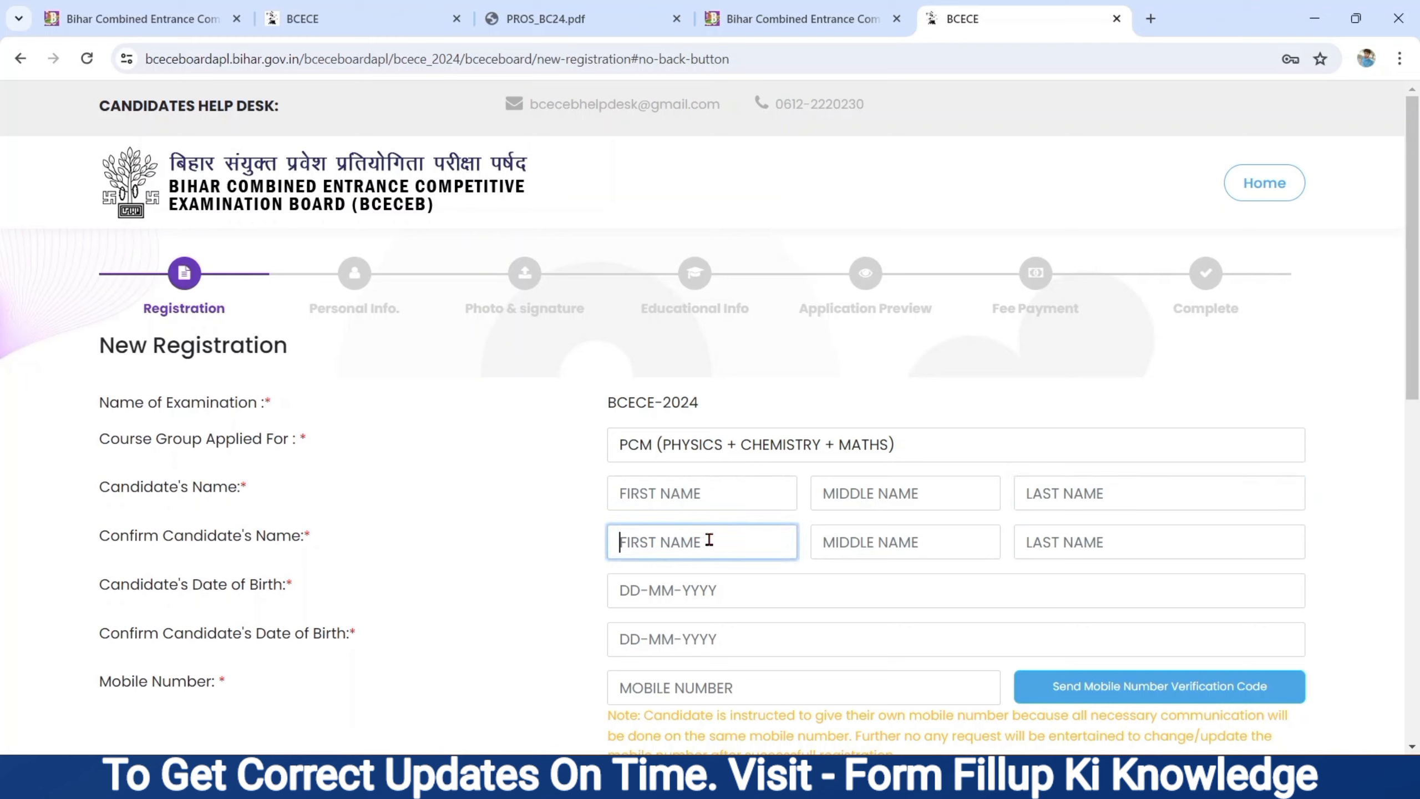
click(893, 545)
click(1067, 547)
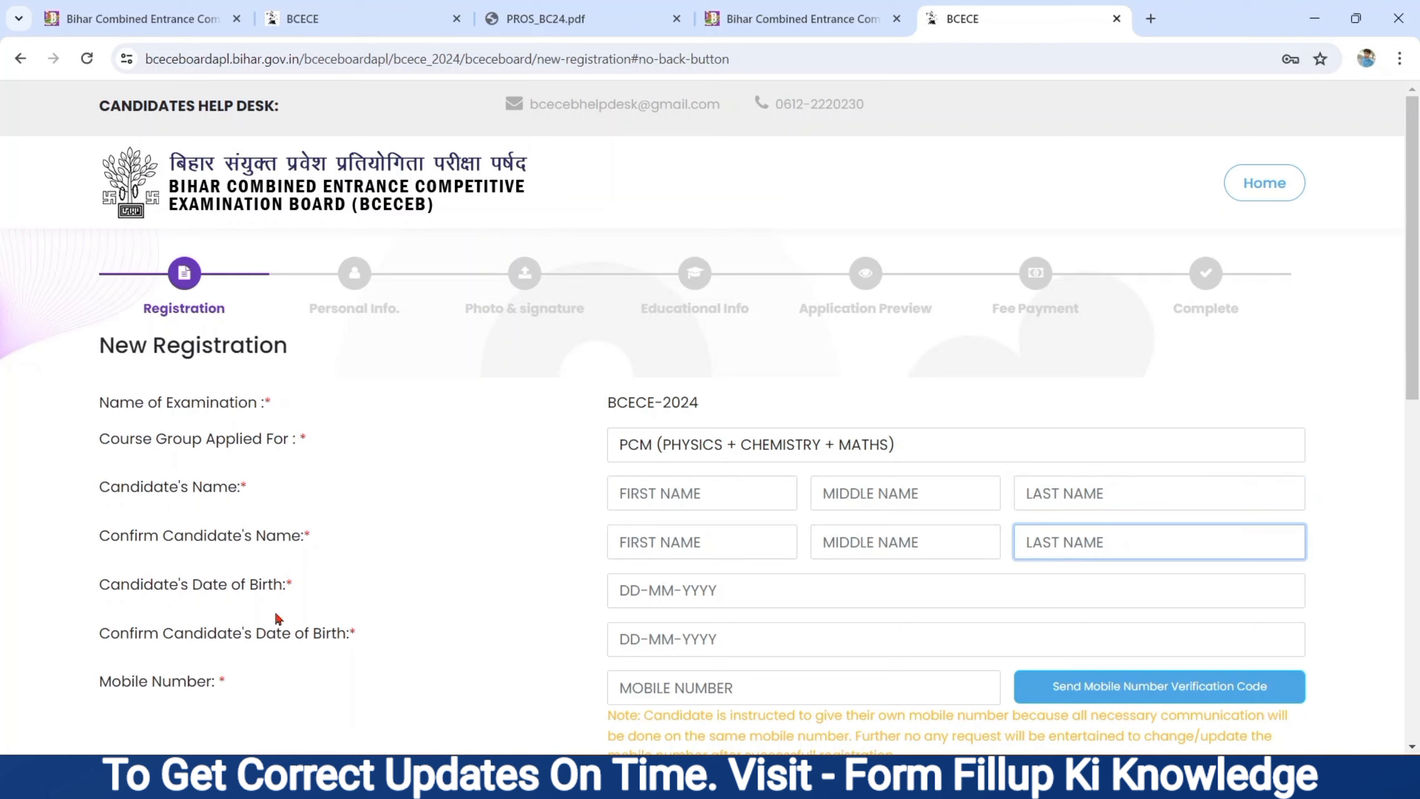
Examine the candidate's date of birth and confirmation fields, including the month and year choices in the calendar.
drag(95, 592, 311, 590)
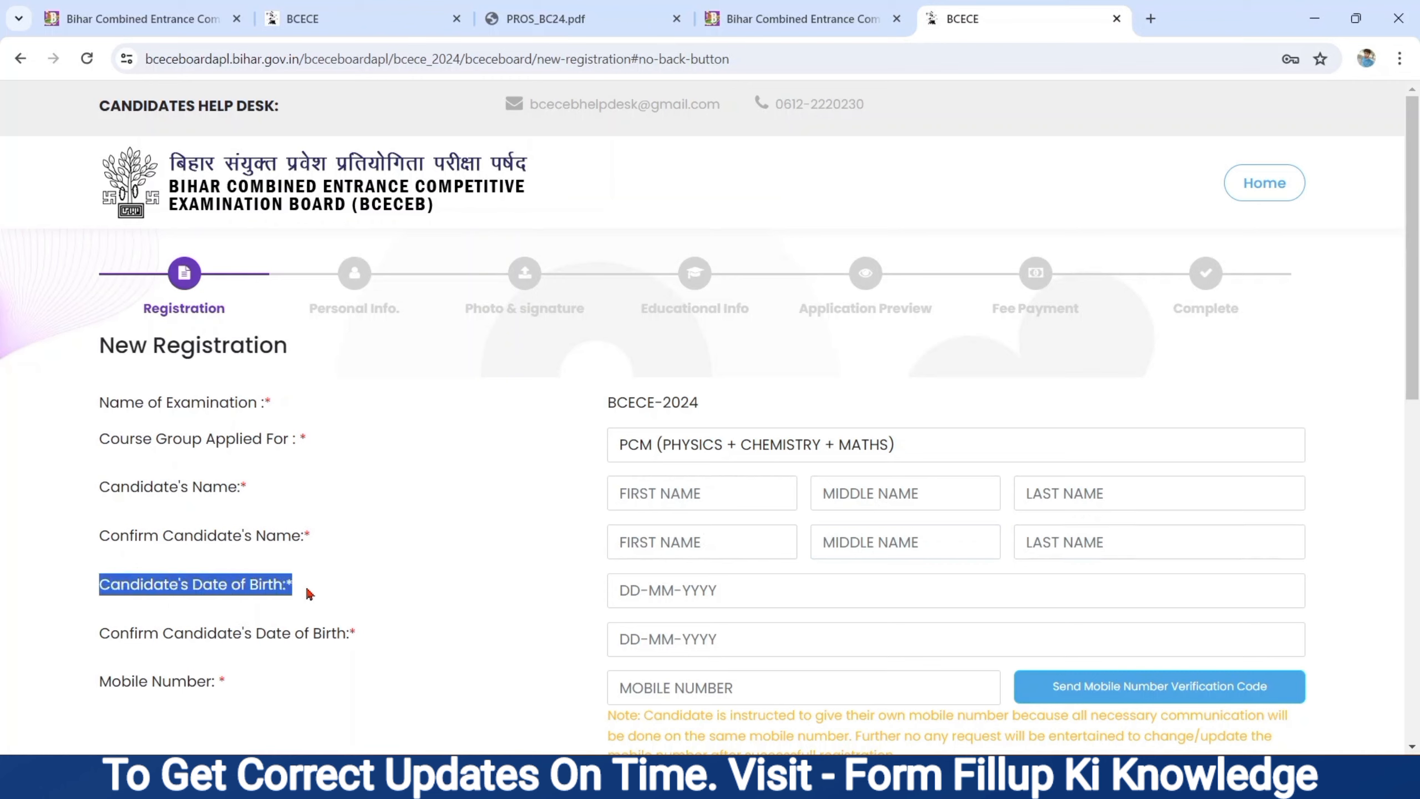
click(660, 587)
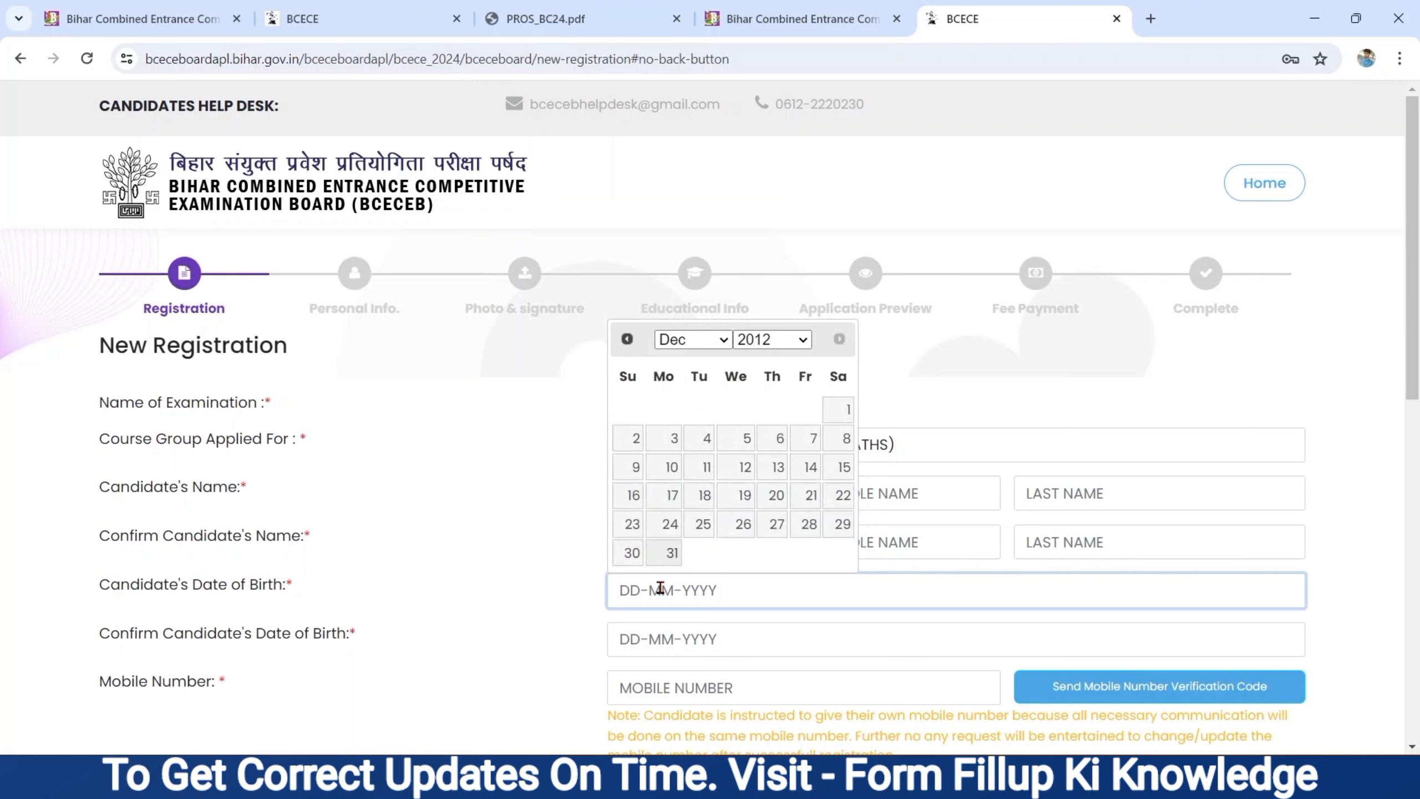
click(760, 340)
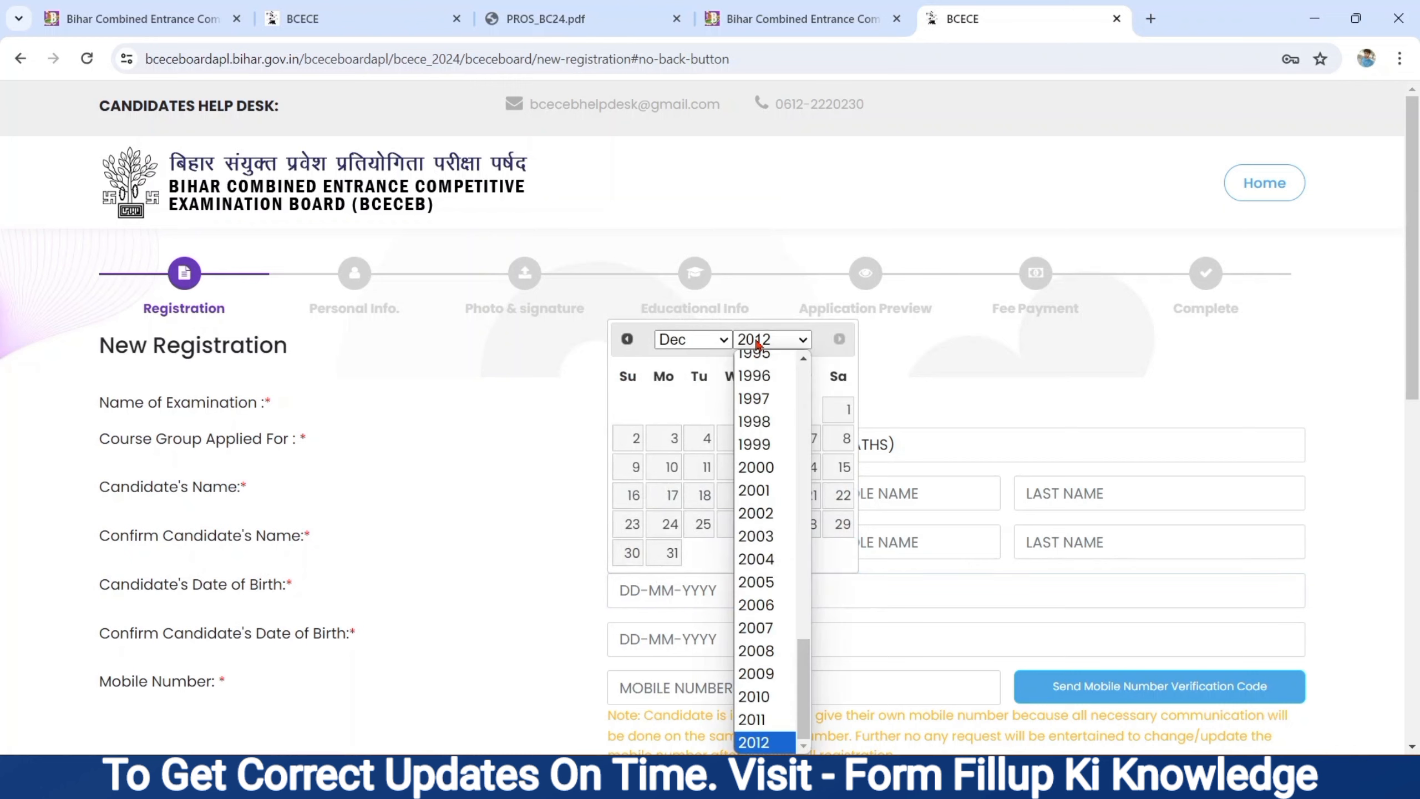
click(758, 342)
click(721, 341)
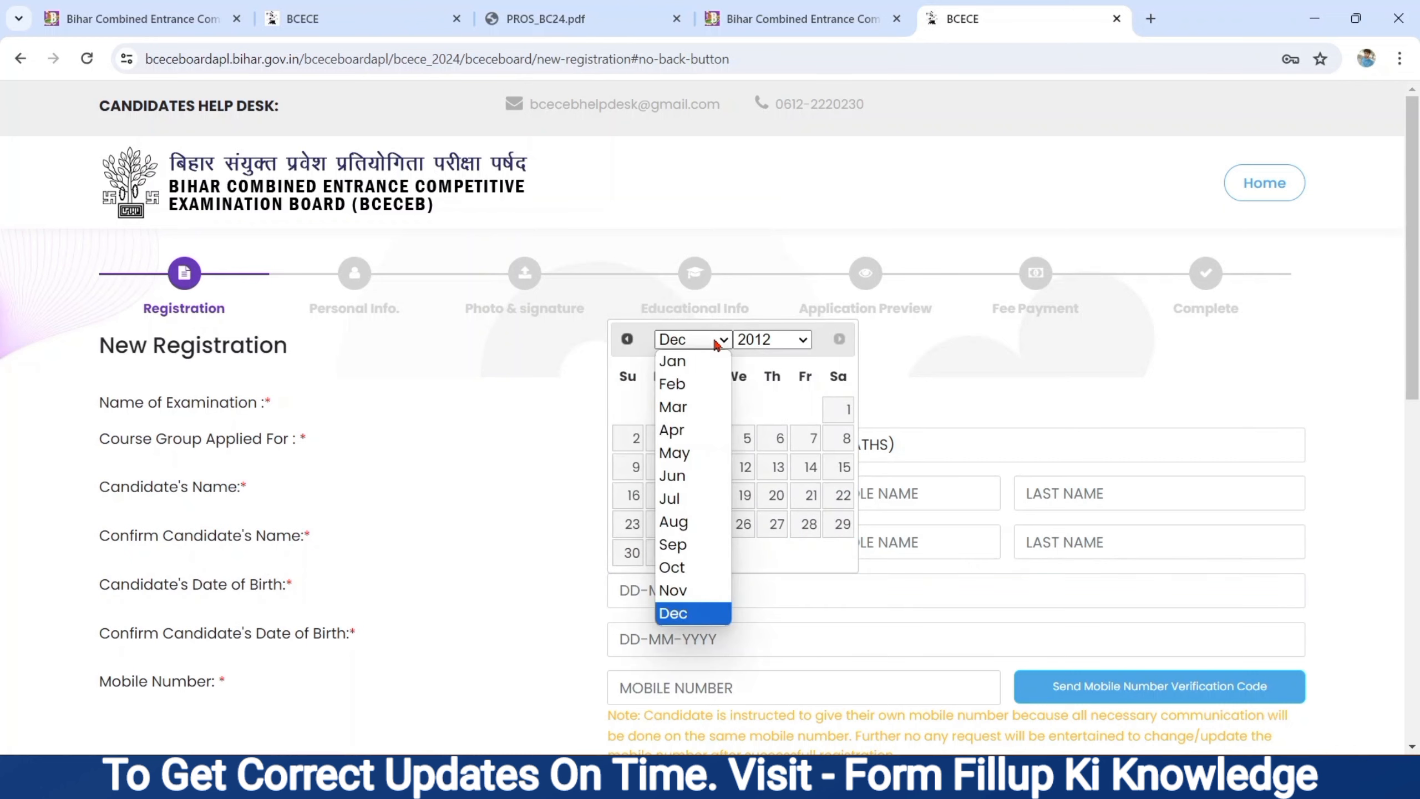
click(721, 341)
click(457, 572)
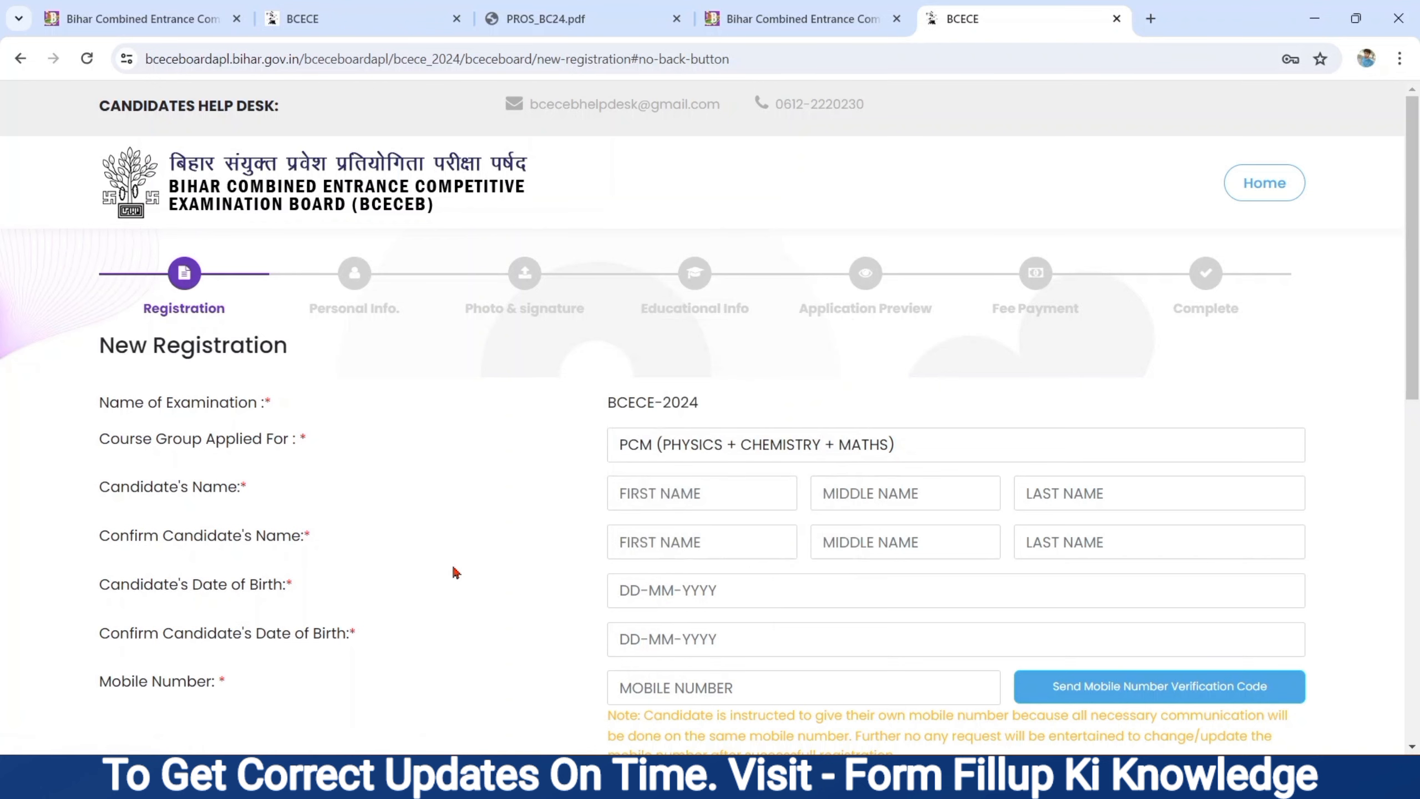
scroll(96, 269, down, 5)
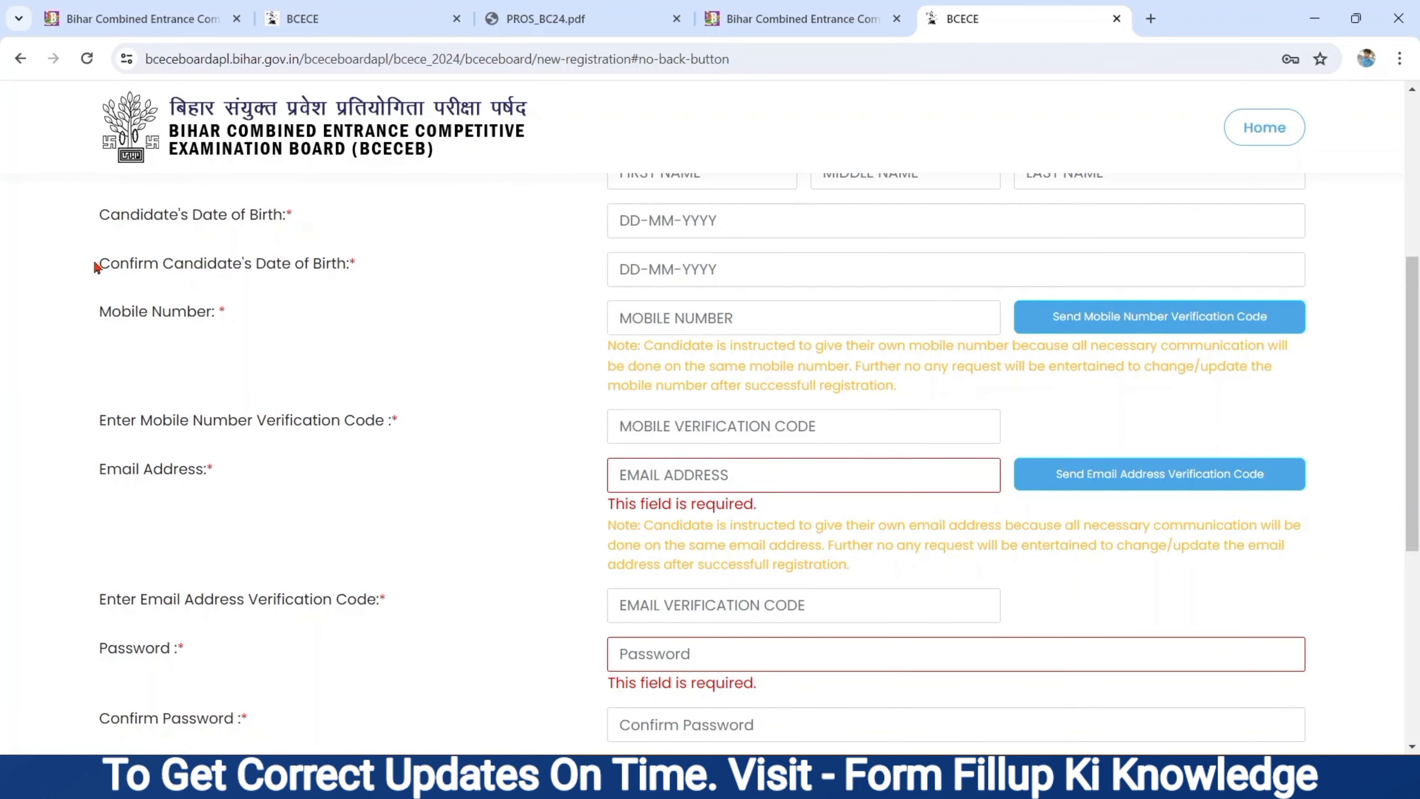
drag(96, 268, 346, 261)
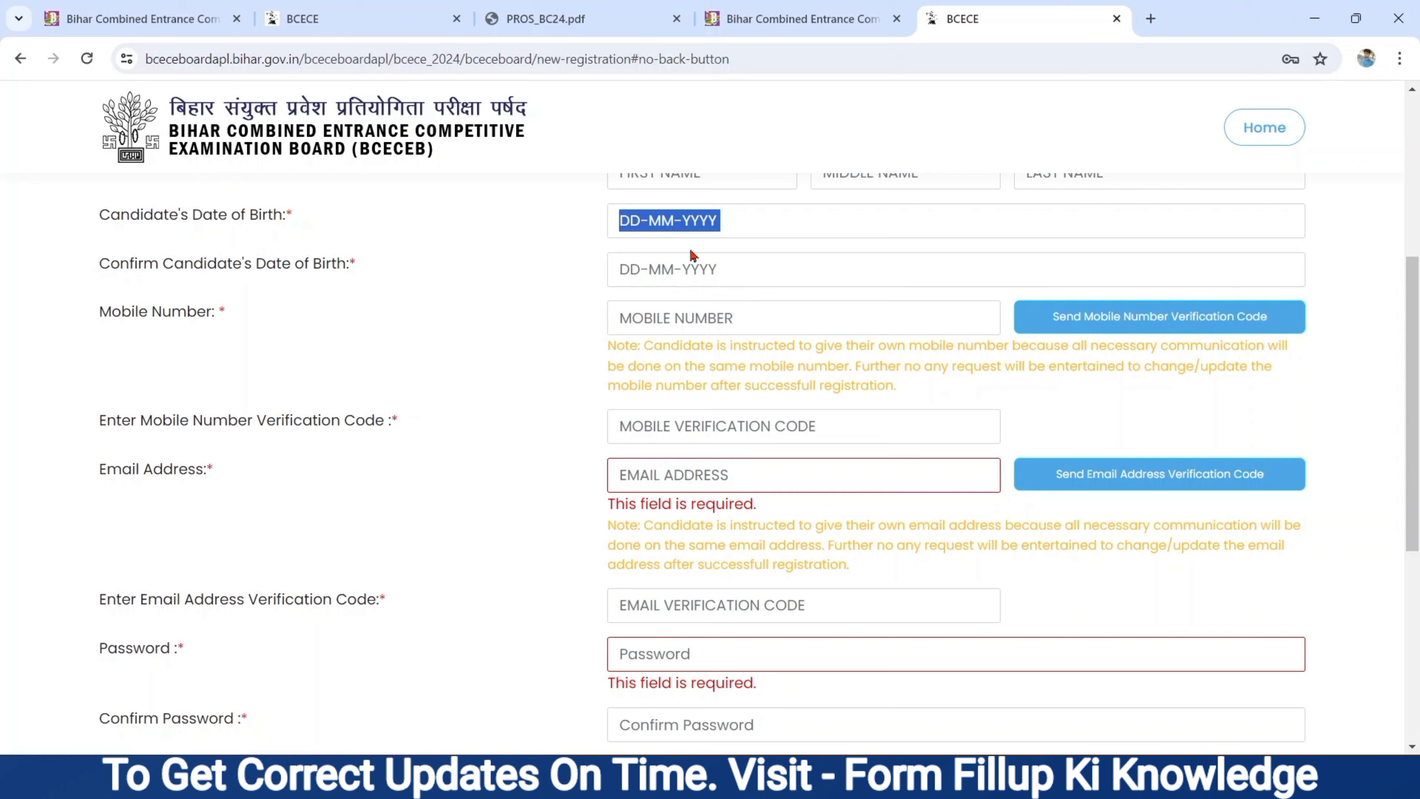
click(661, 266)
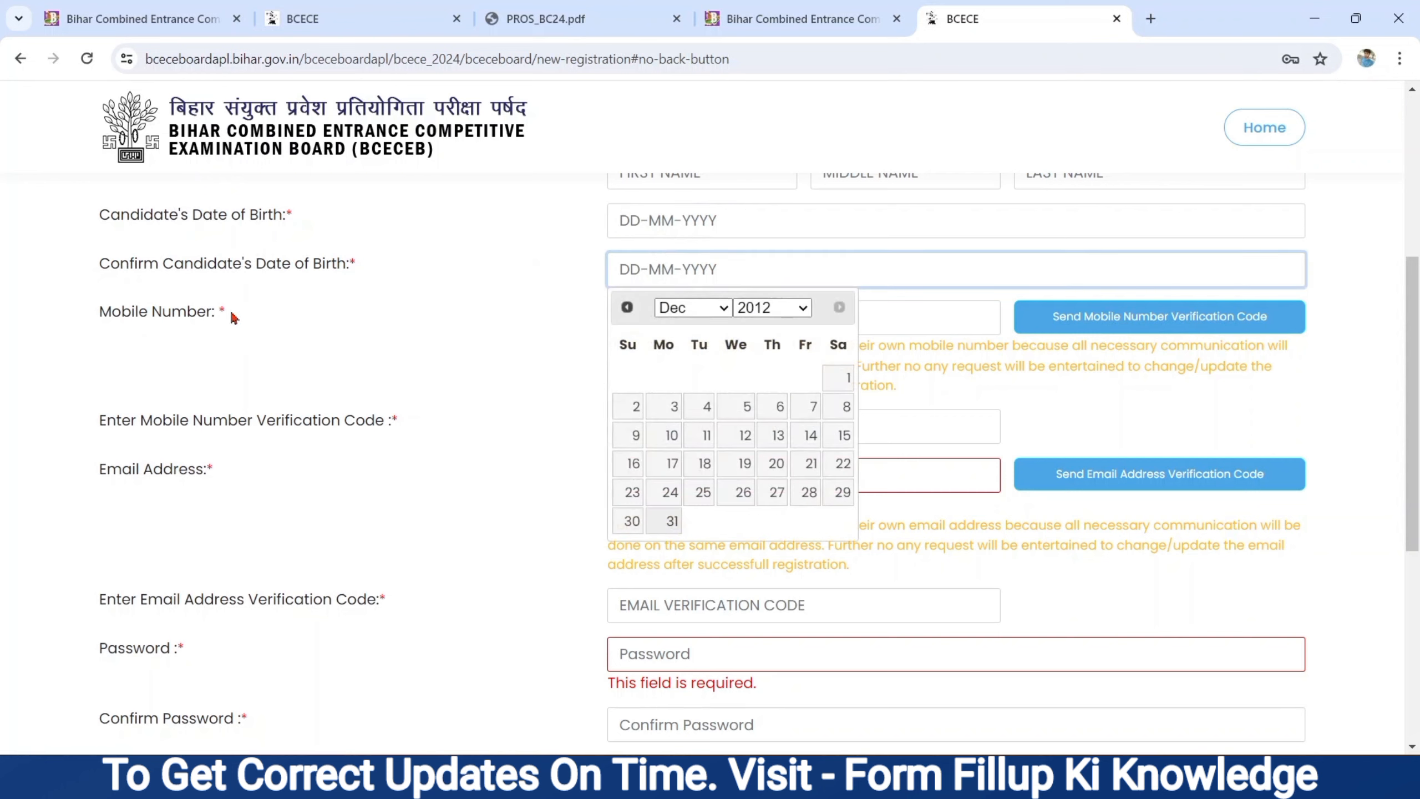
click(98, 311)
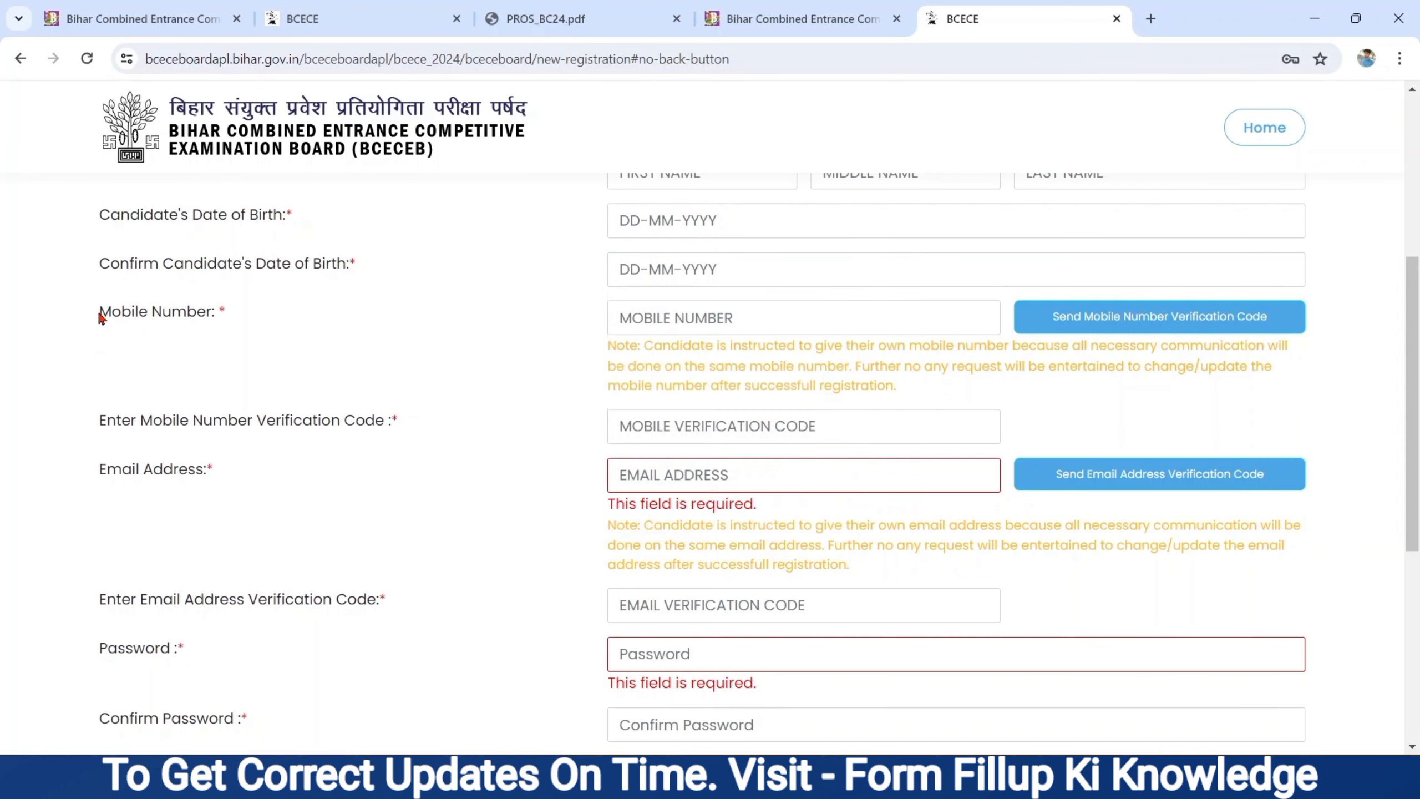
Examine the mobile number and email address fields together with their verification code fields.
drag(98, 311, 266, 313)
click(727, 322)
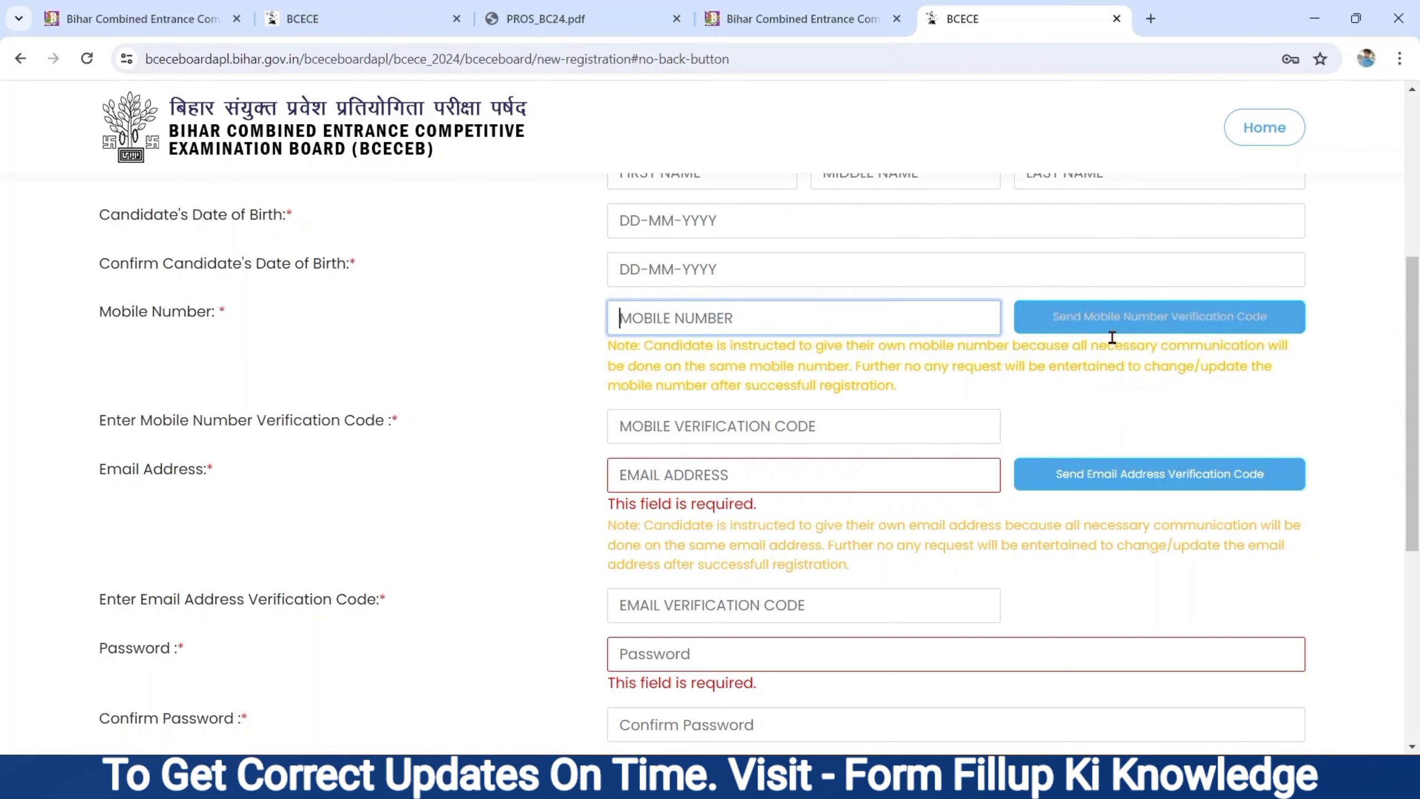
click(663, 423)
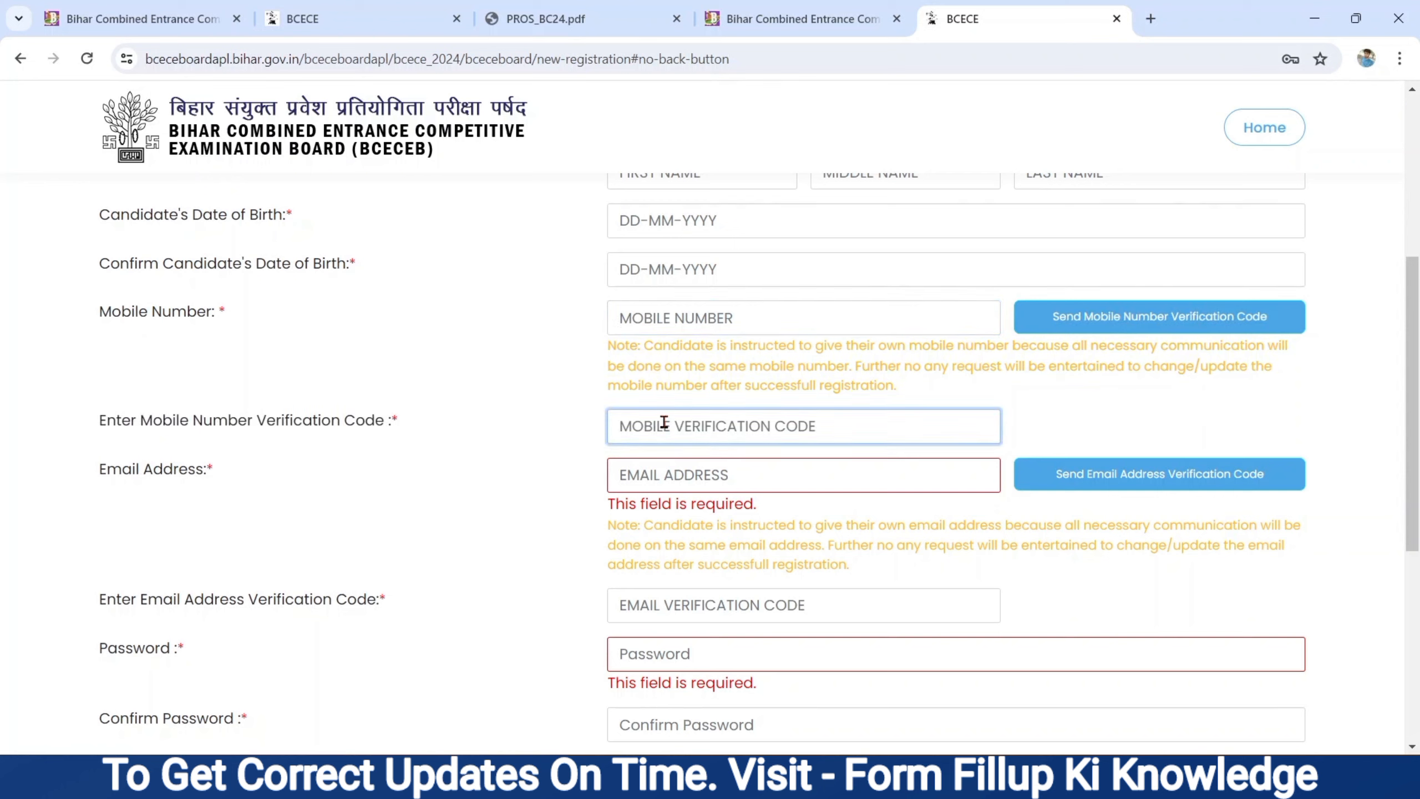
drag(90, 422, 399, 423)
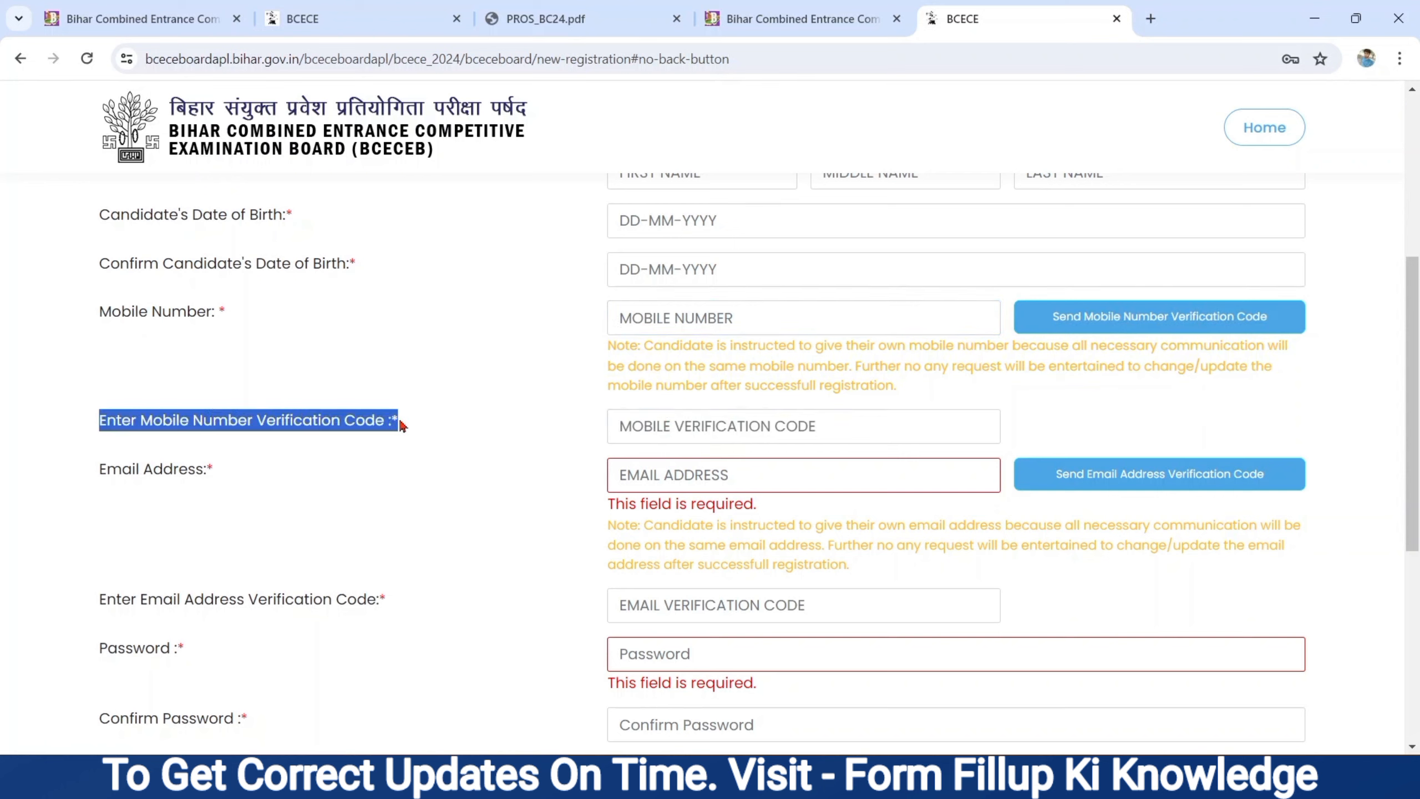
click(672, 422)
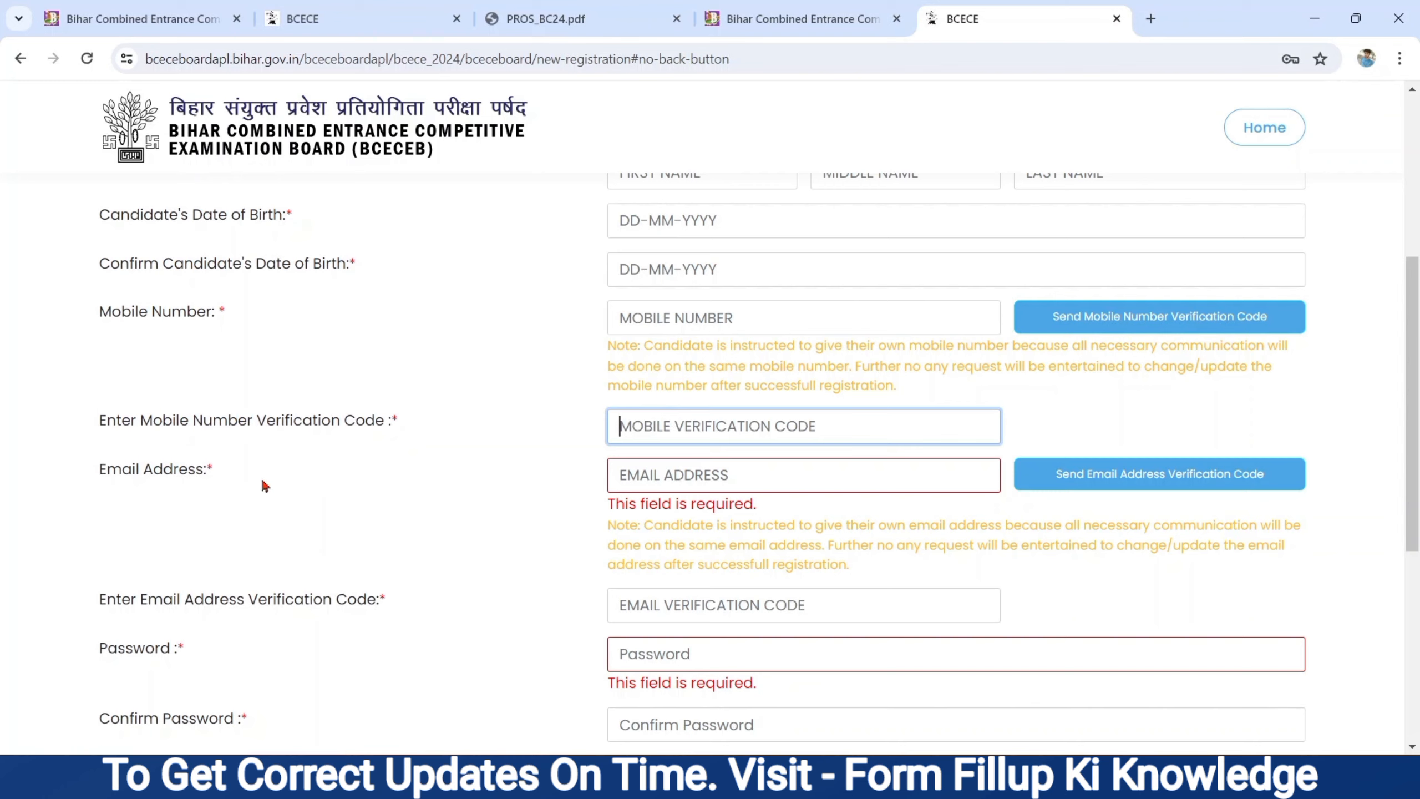
drag(102, 477, 228, 475)
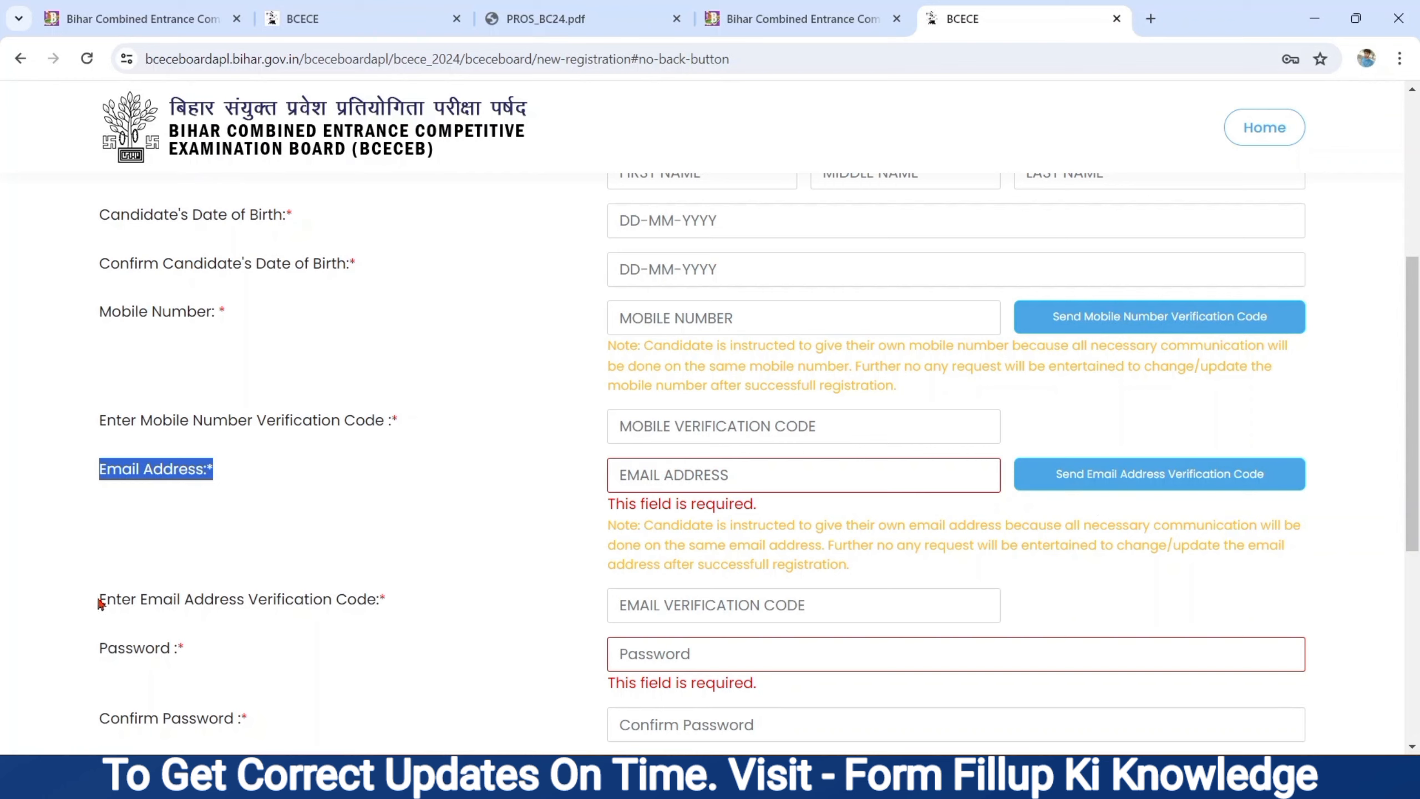
drag(100, 603, 356, 612)
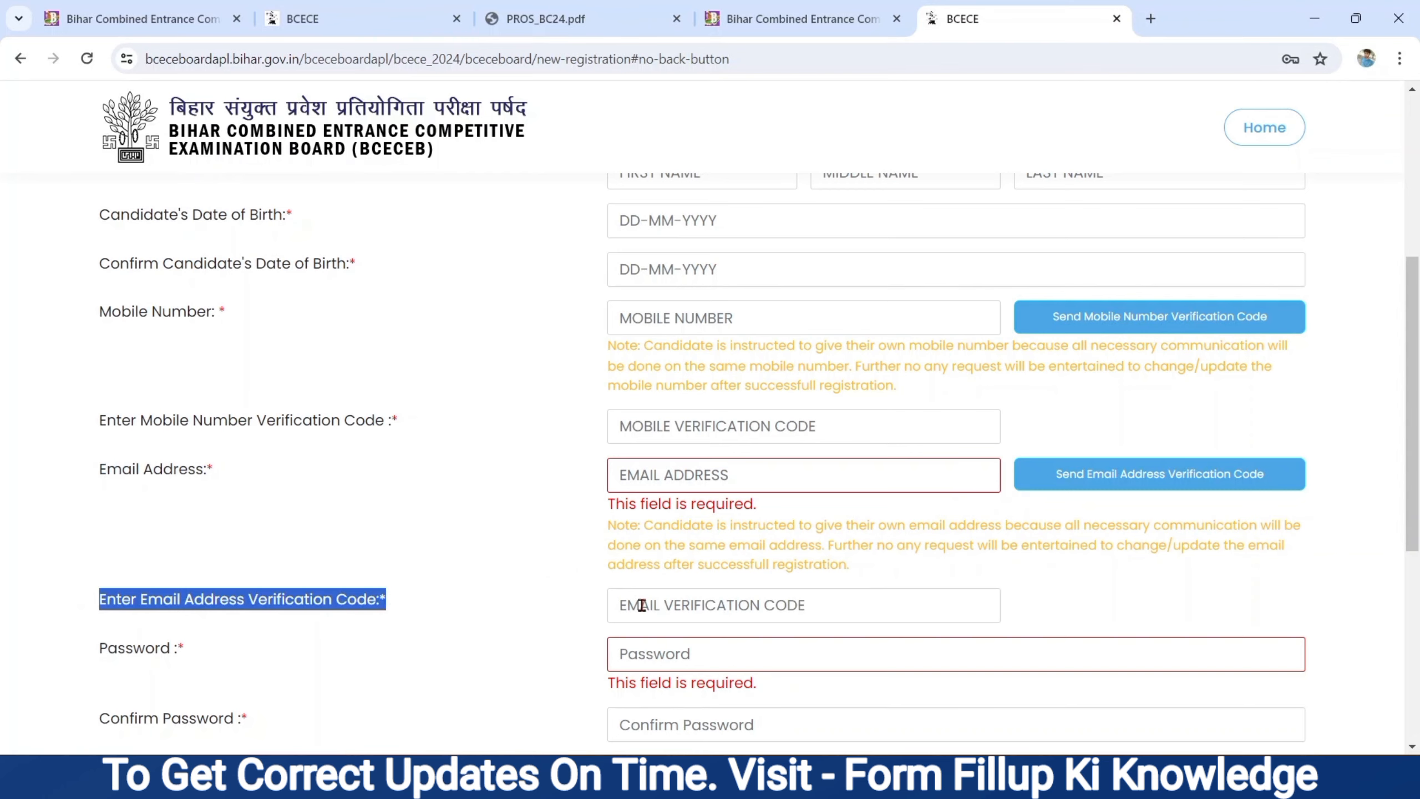
click(502, 639)
scroll(503, 639, down, 5)
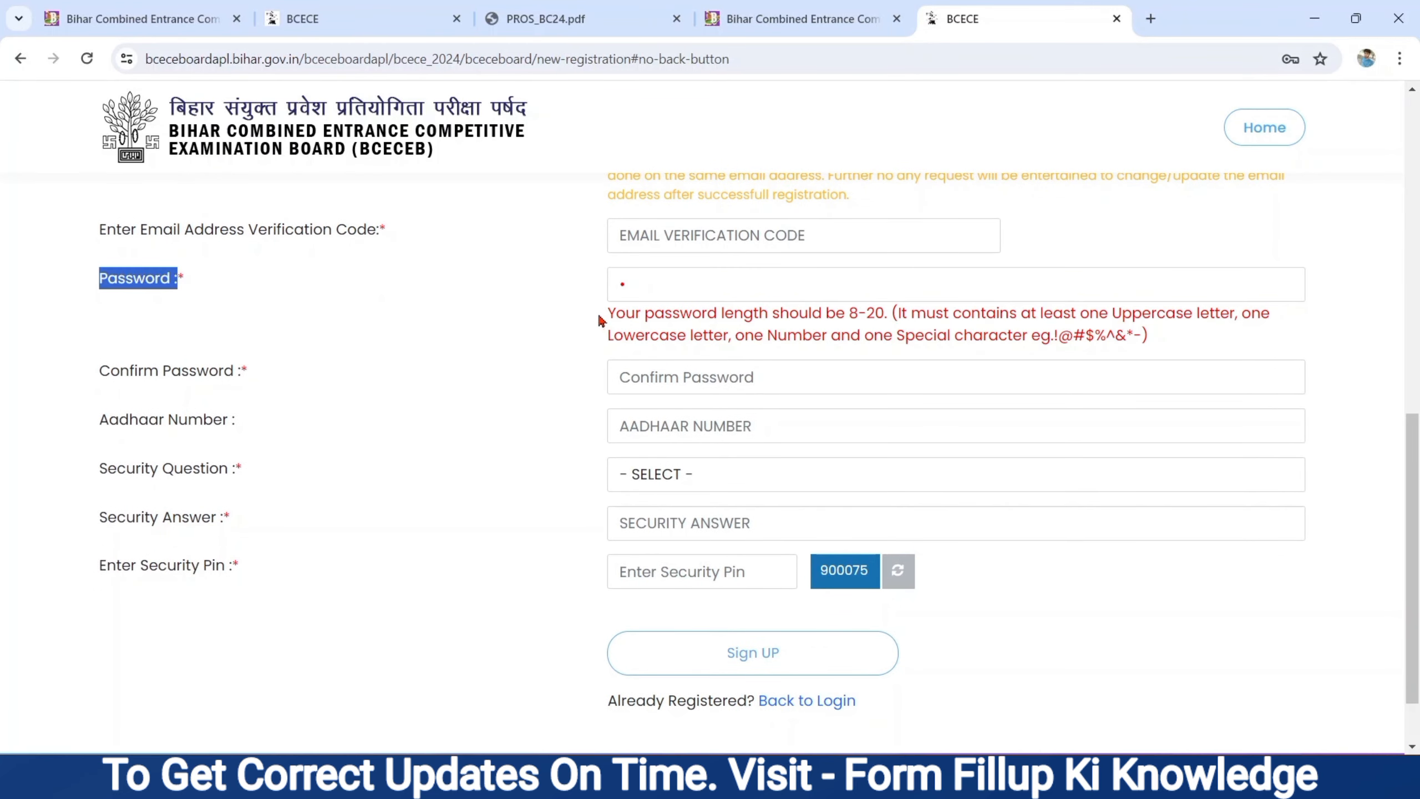
Examine the password length and character rules, the confirm password field and the Aadhaar number field.
drag(604, 316, 819, 320)
drag(907, 328, 1106, 335)
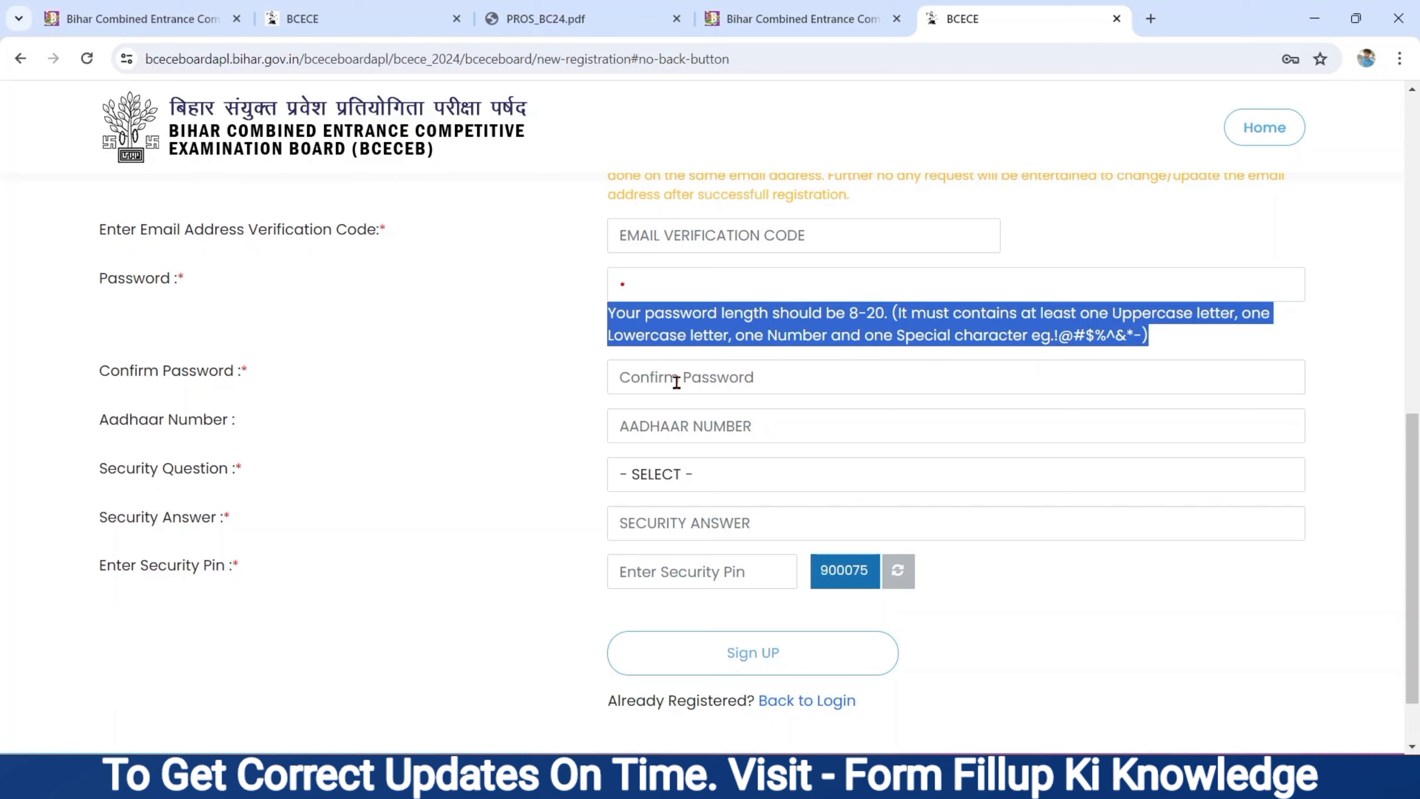
click(98, 375)
drag(99, 375, 255, 372)
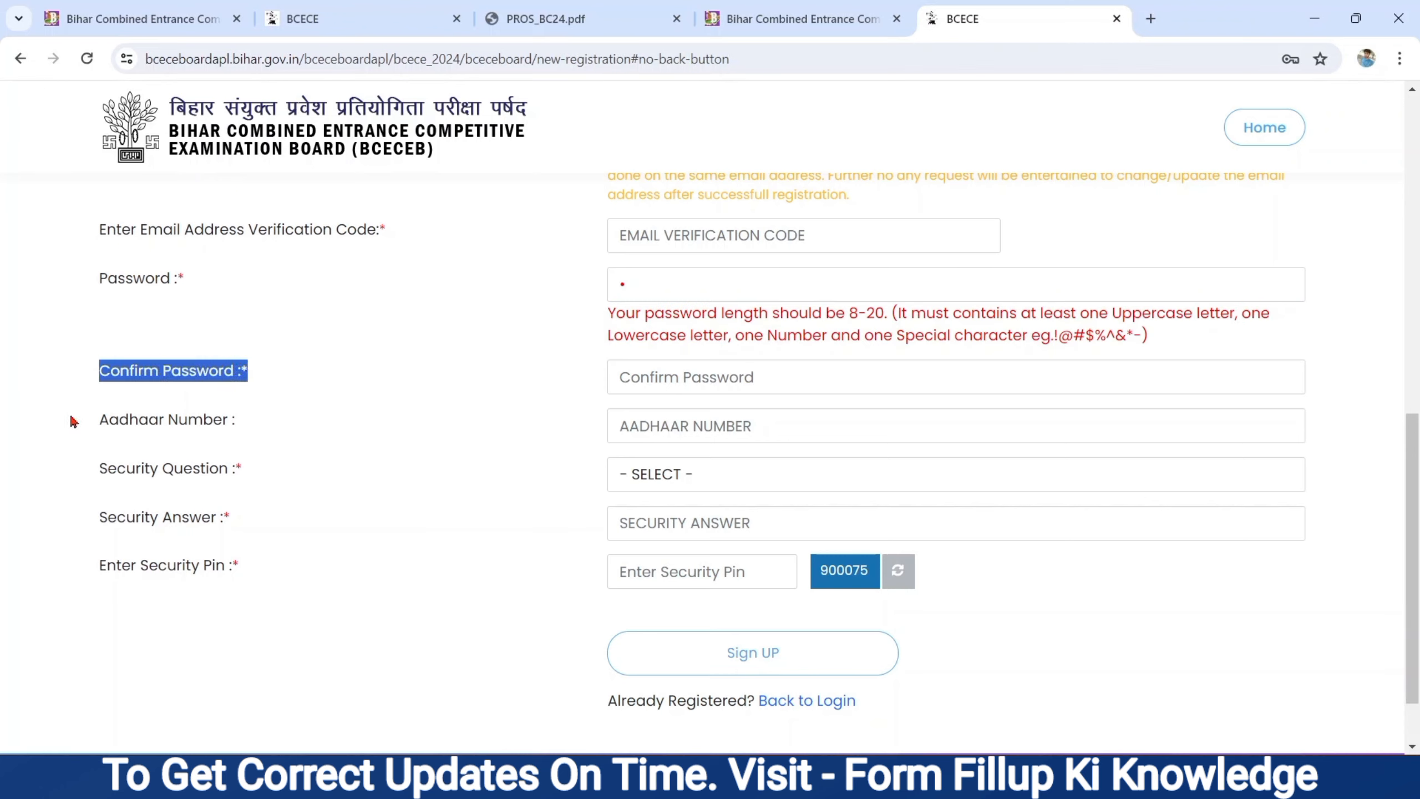
drag(100, 426, 238, 419)
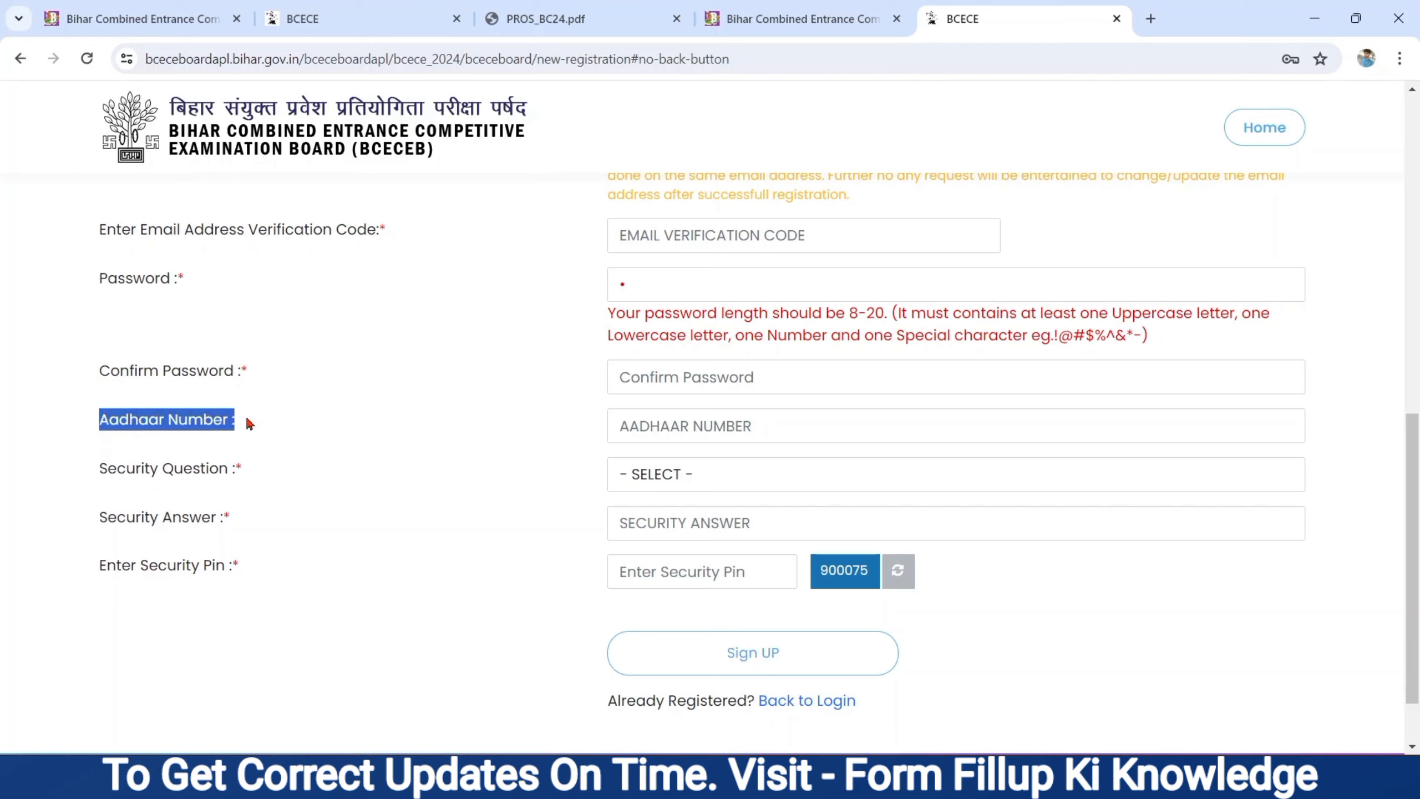
click(679, 432)
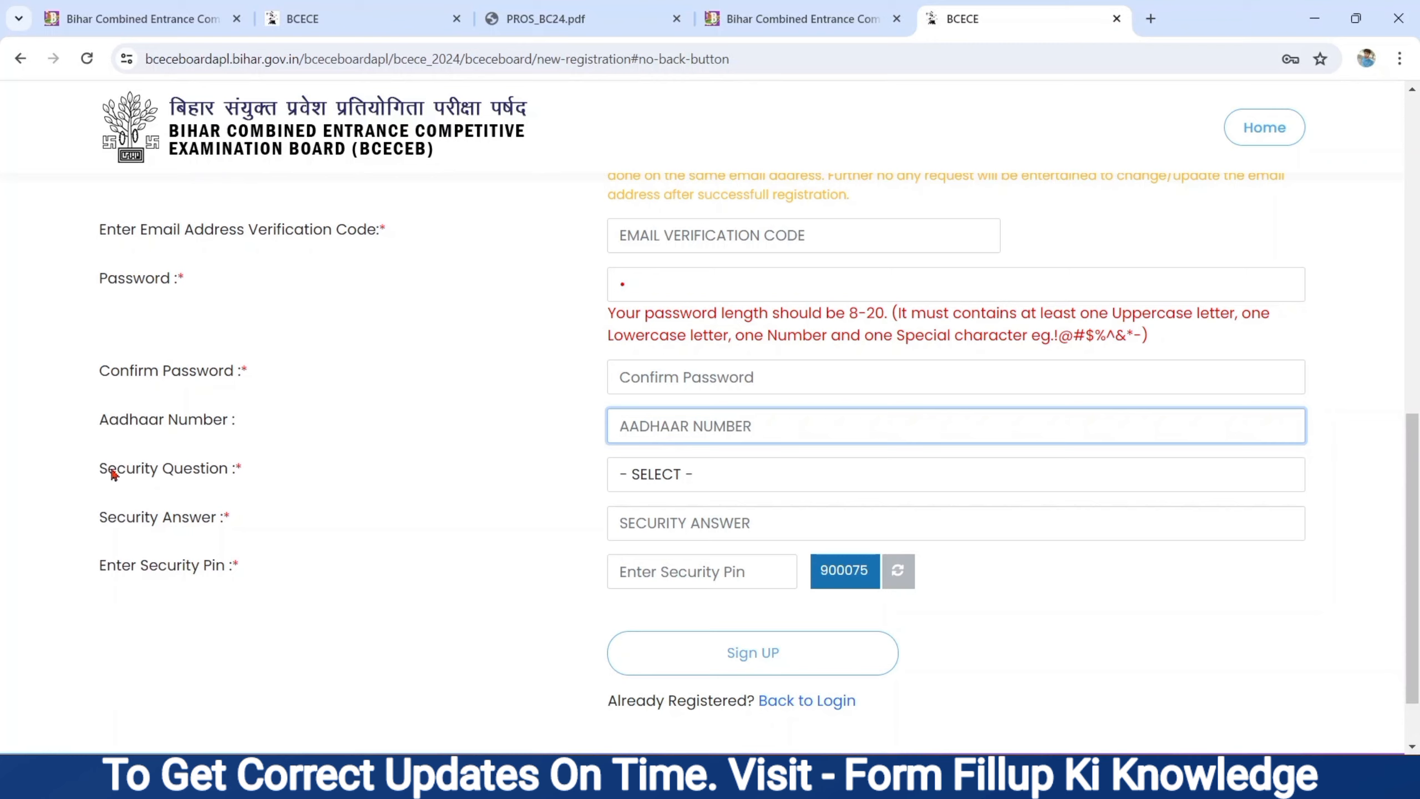
Set the security question to "NAME OF YOUR FIRST TEACHER?".
drag(100, 474, 241, 480)
click(655, 475)
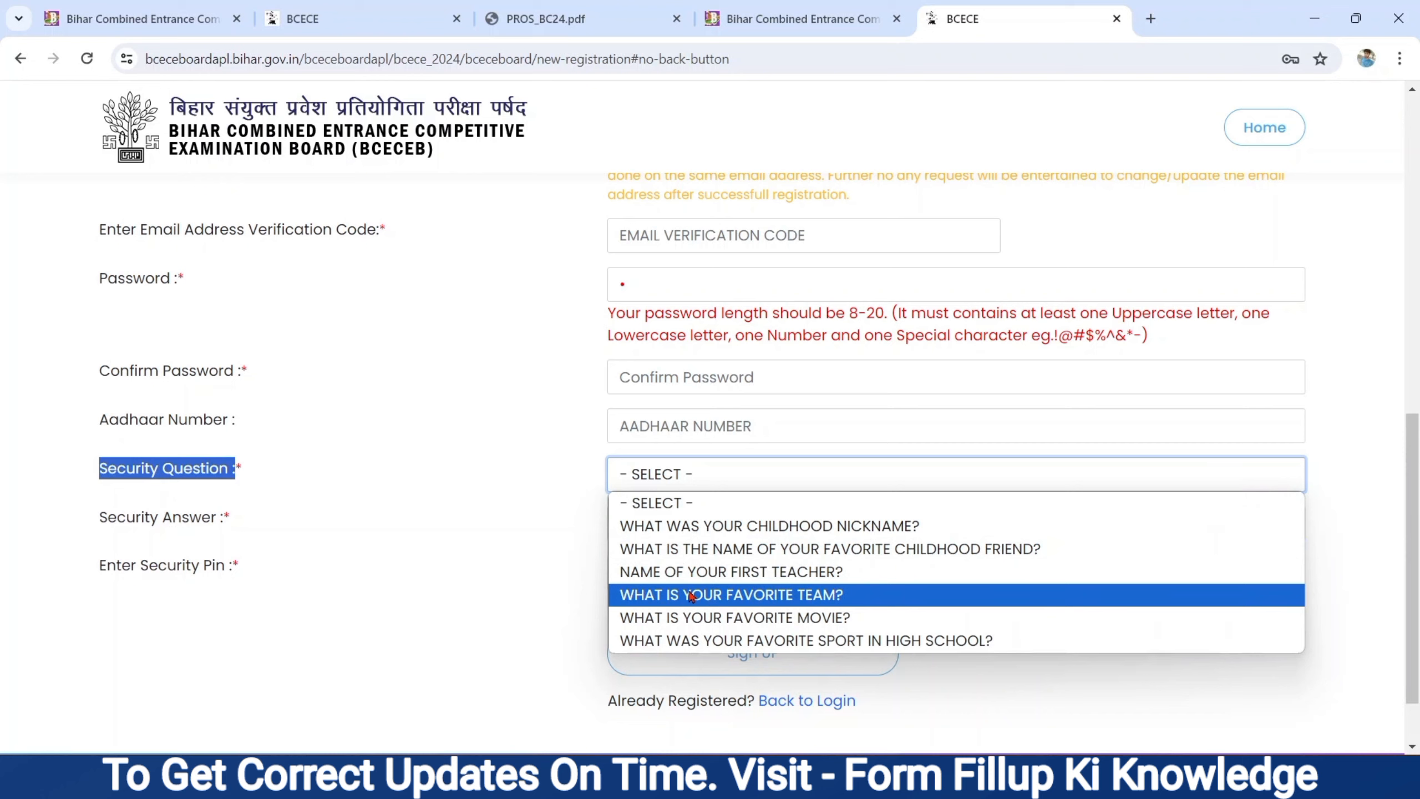
click(716, 573)
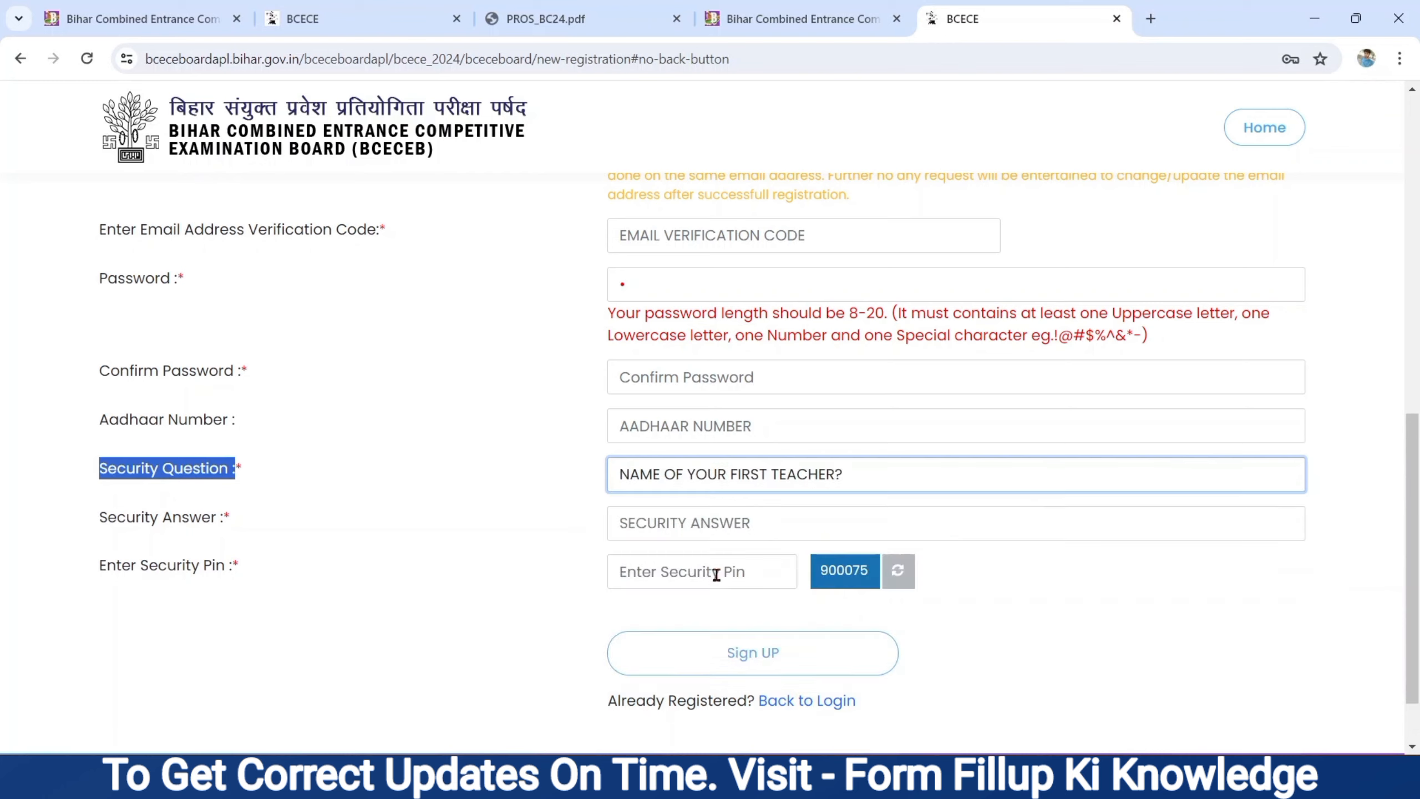
Examine the security answer and security pin fields at the end of the registration form.
drag(97, 517, 259, 513)
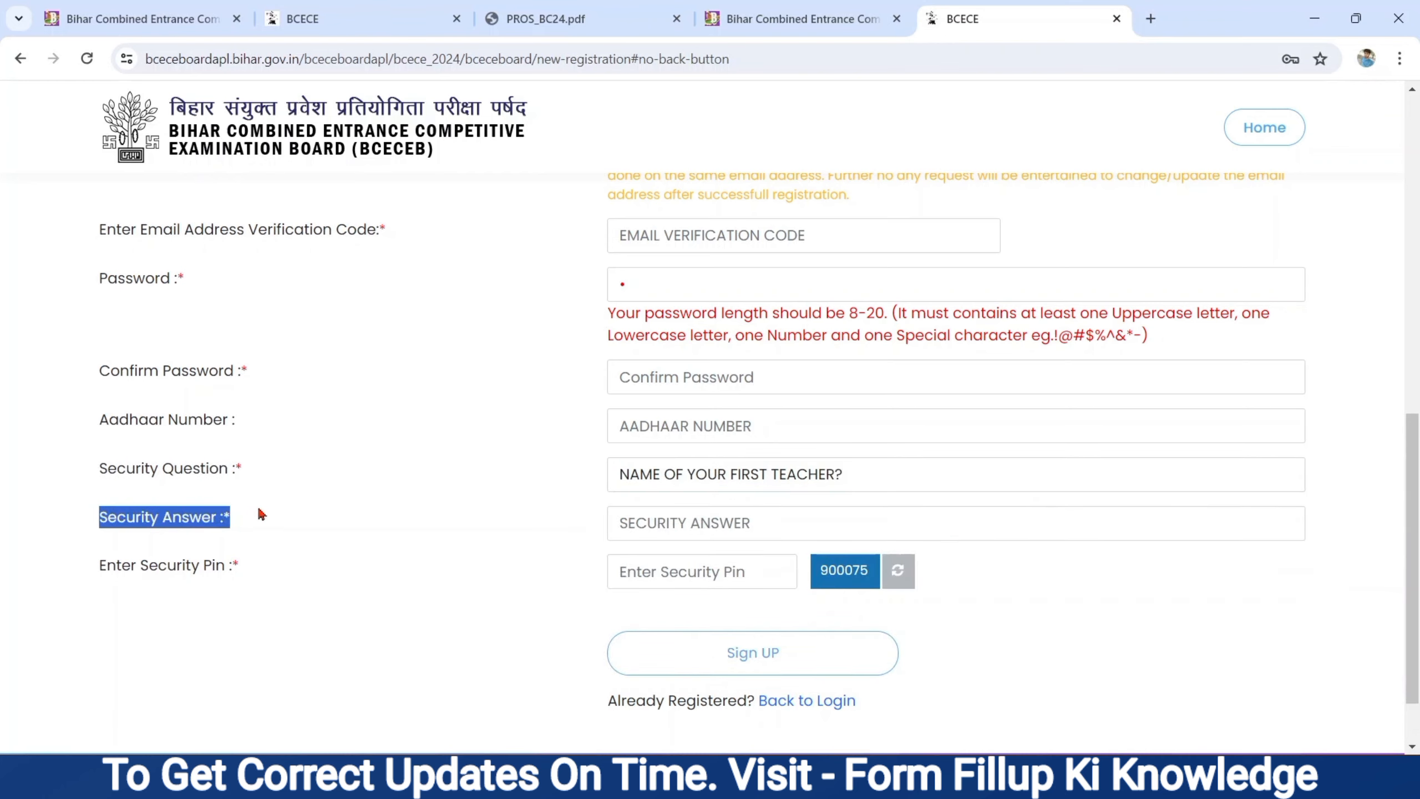
click(682, 529)
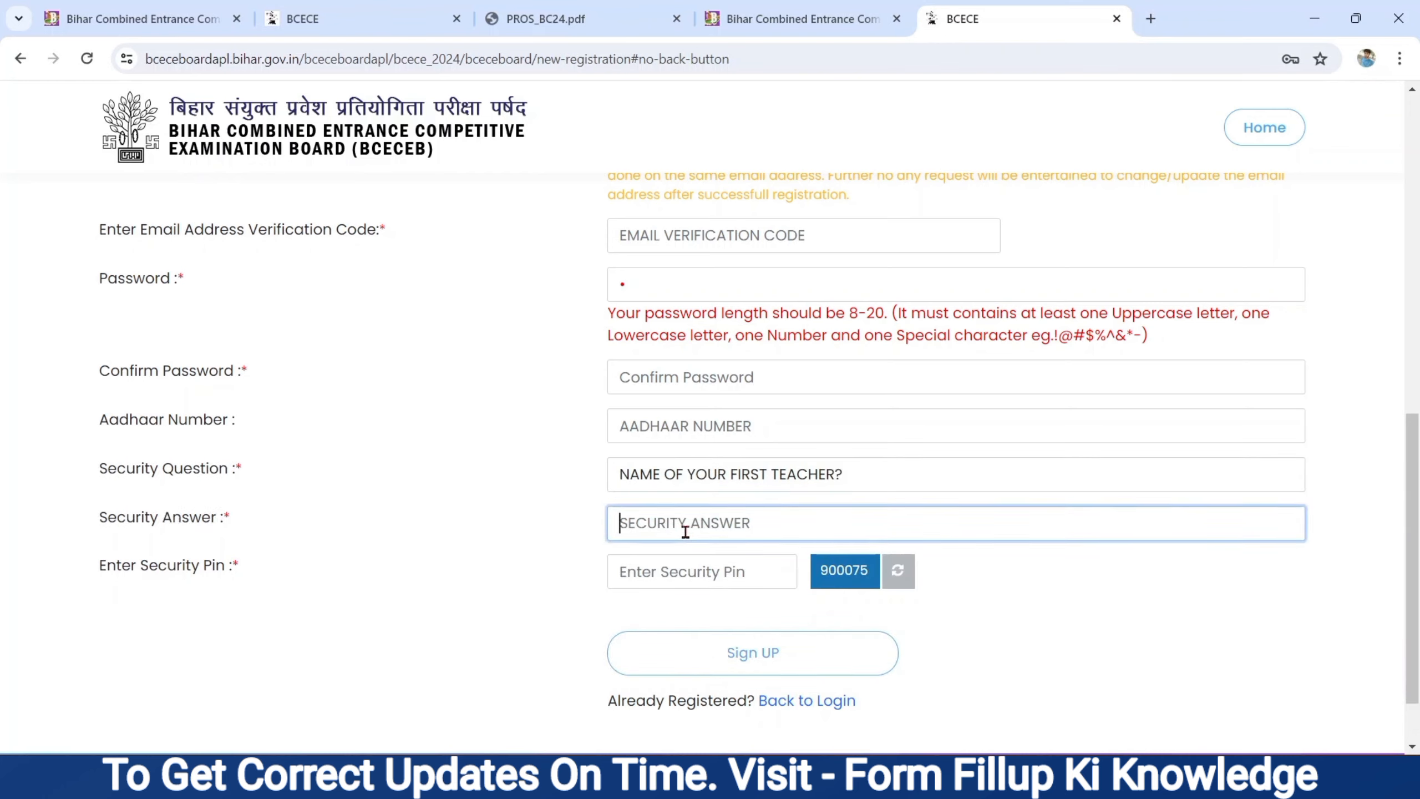
drag(101, 567, 232, 572)
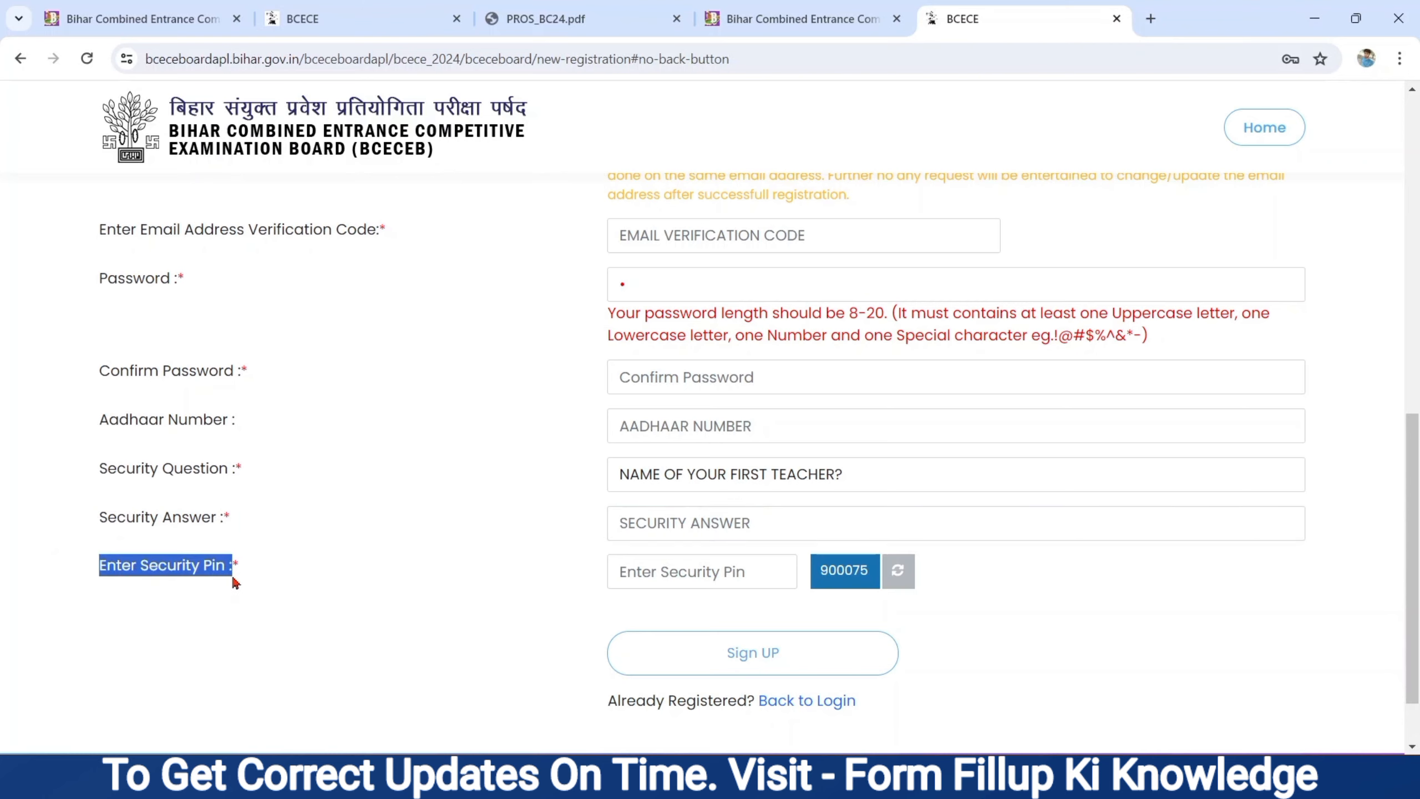
click(733, 570)
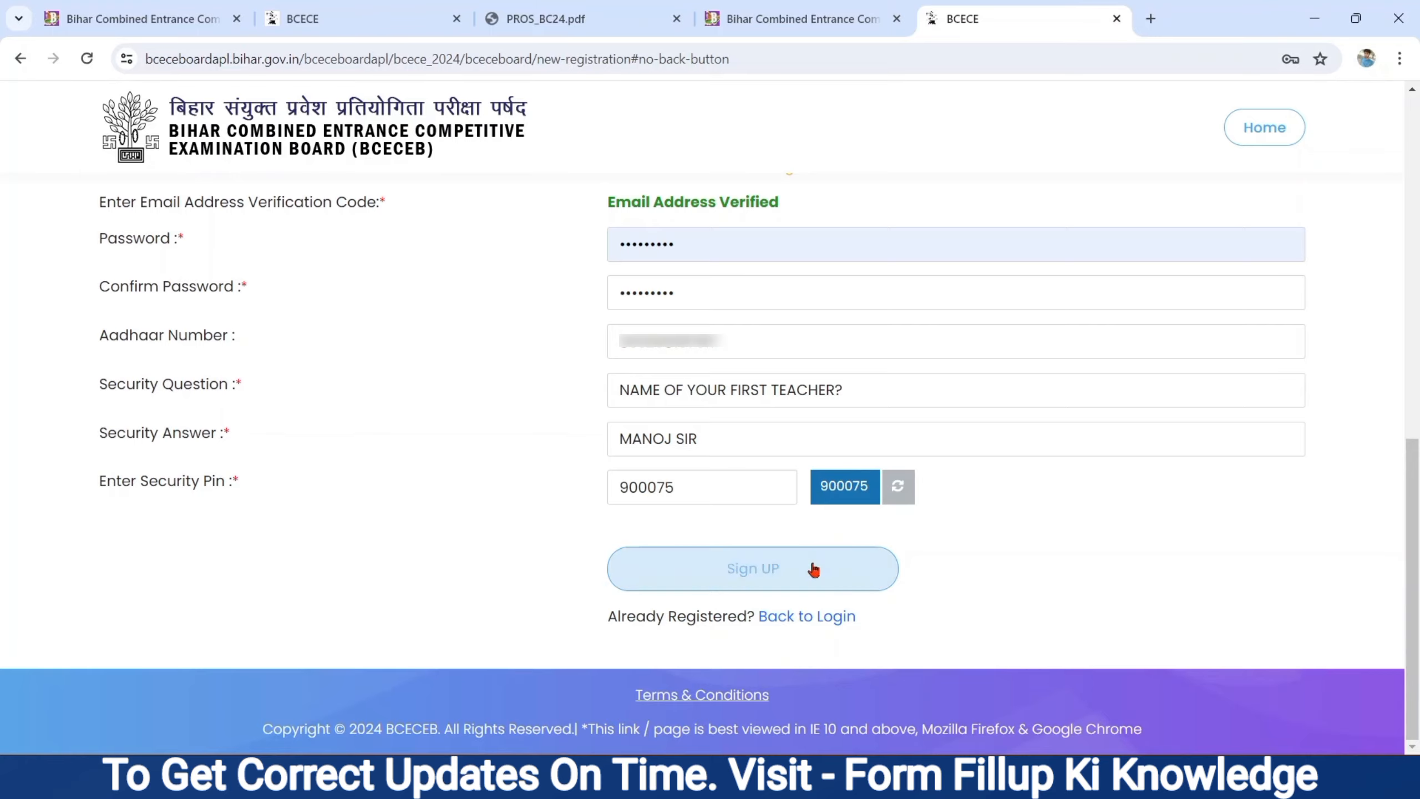
Submit the completed BCECE-2024 registration and confirm the registration details, reading through the resulting success message.
click(805, 568)
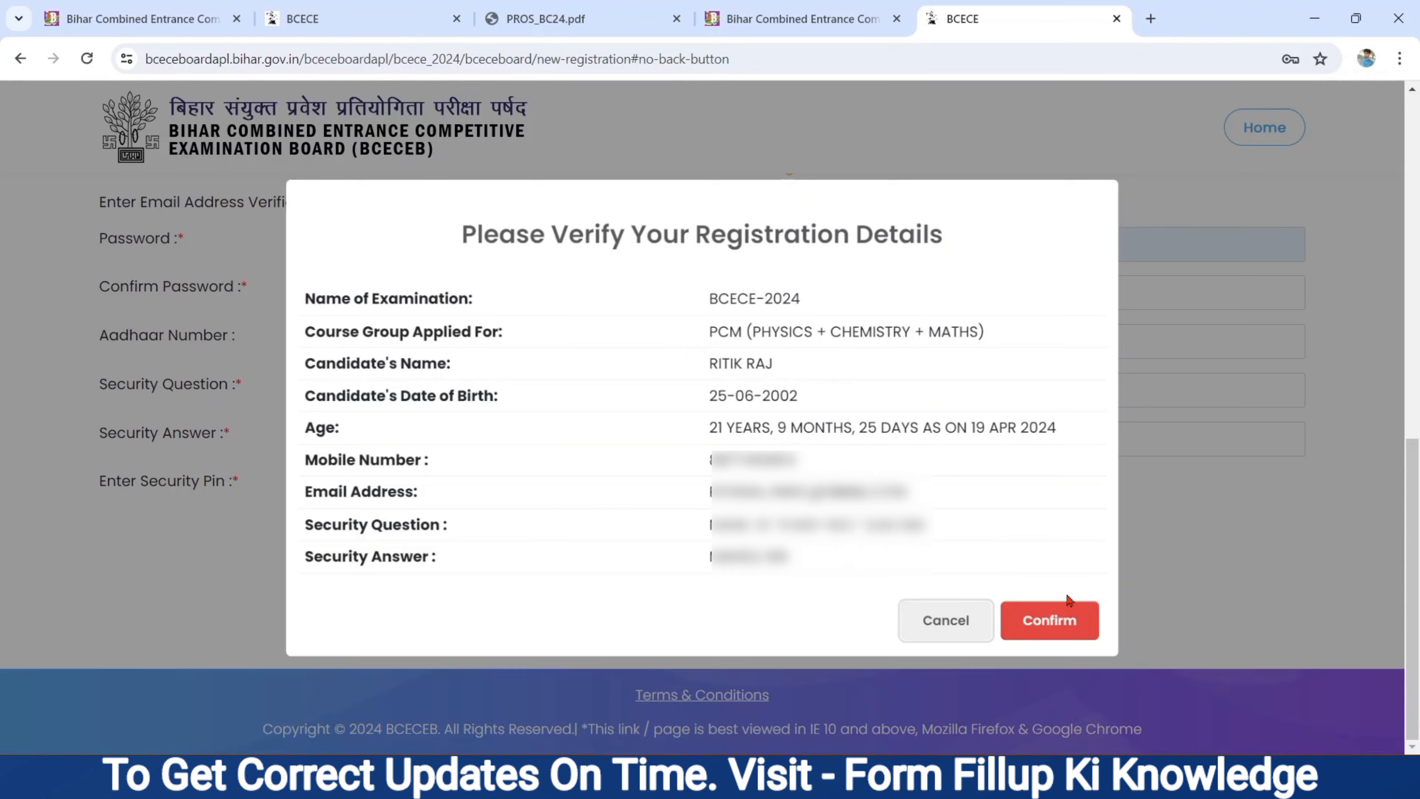
click(1047, 621)
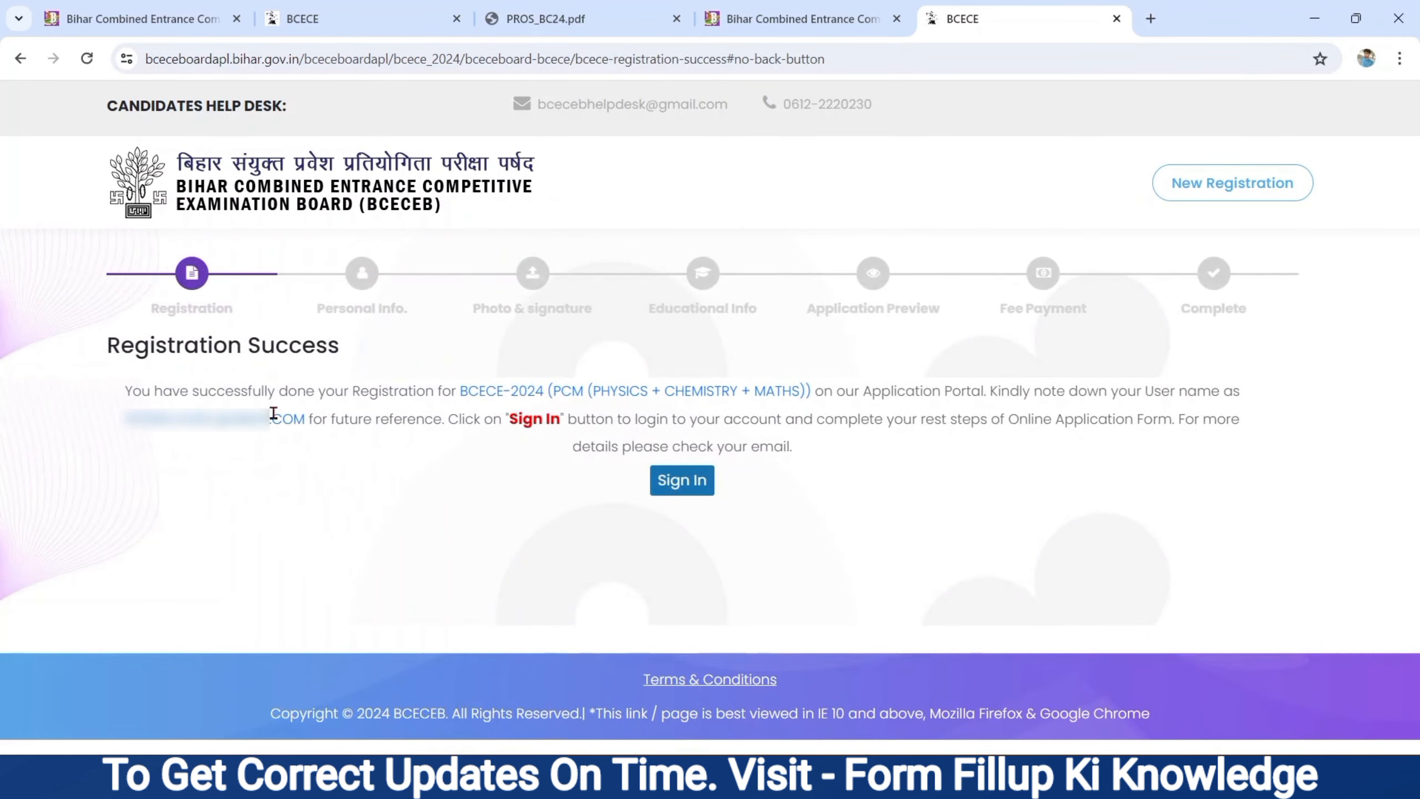
drag(124, 399, 655, 410)
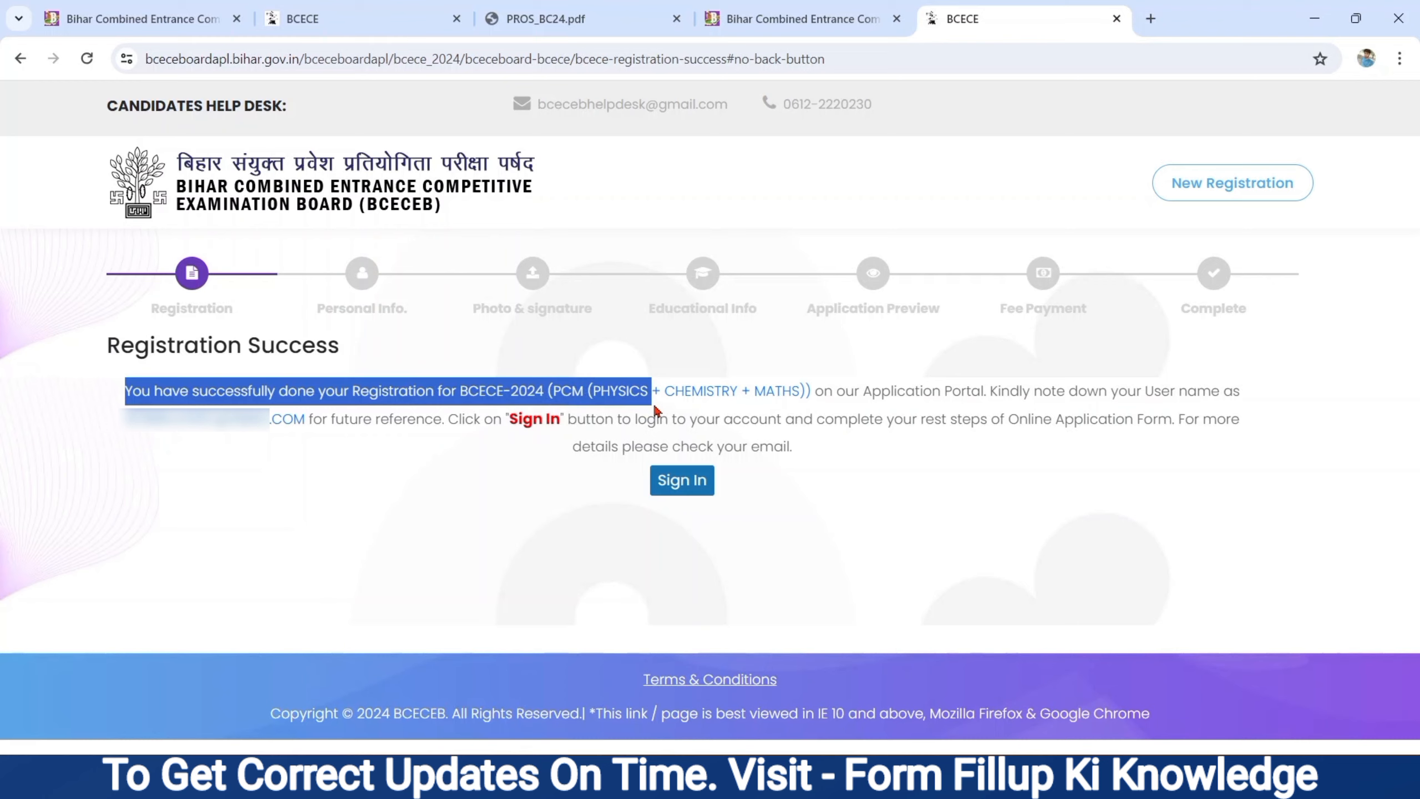
drag(655, 410, 876, 457)
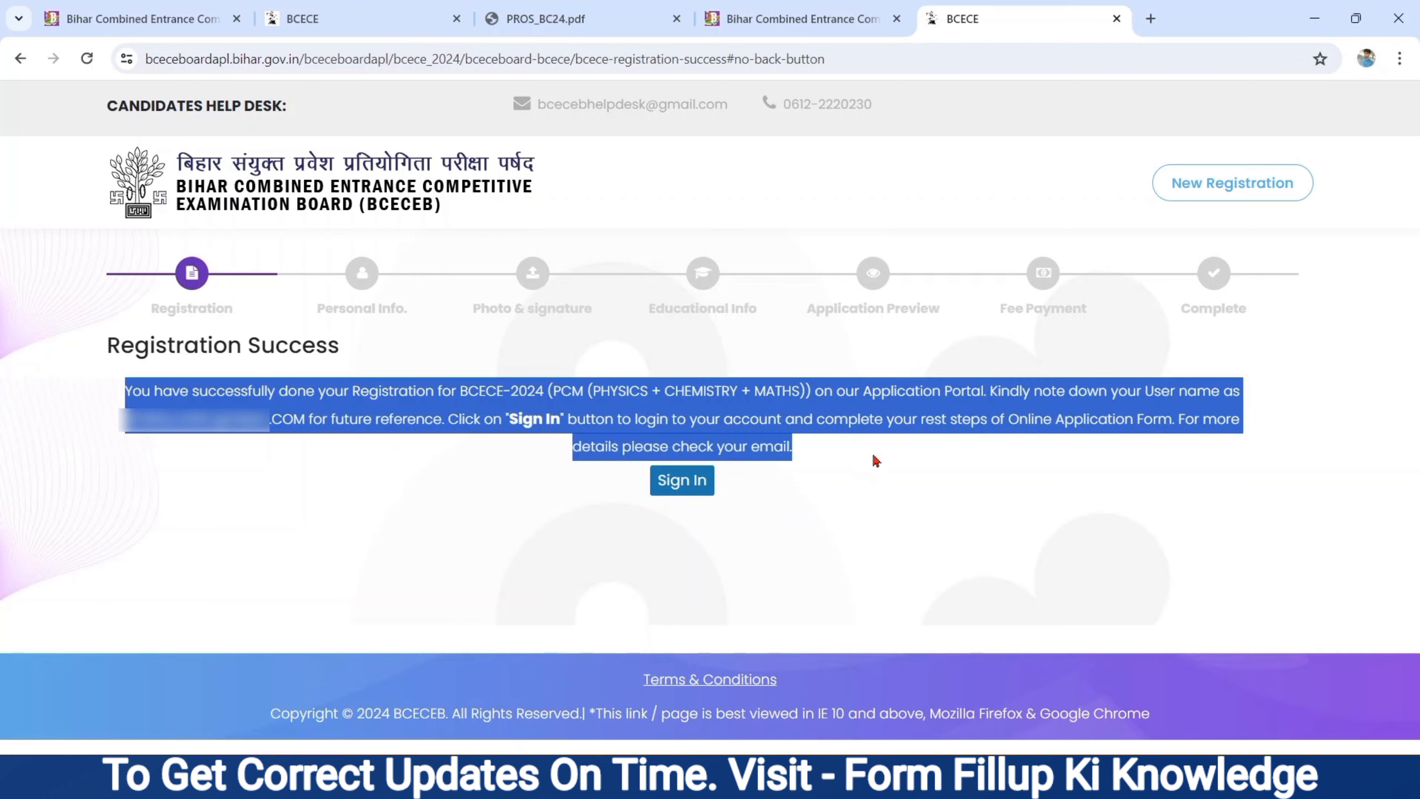
Sign in as a registered candidate with the prefilled email address and password, entering the displayed captcha code.
click(699, 484)
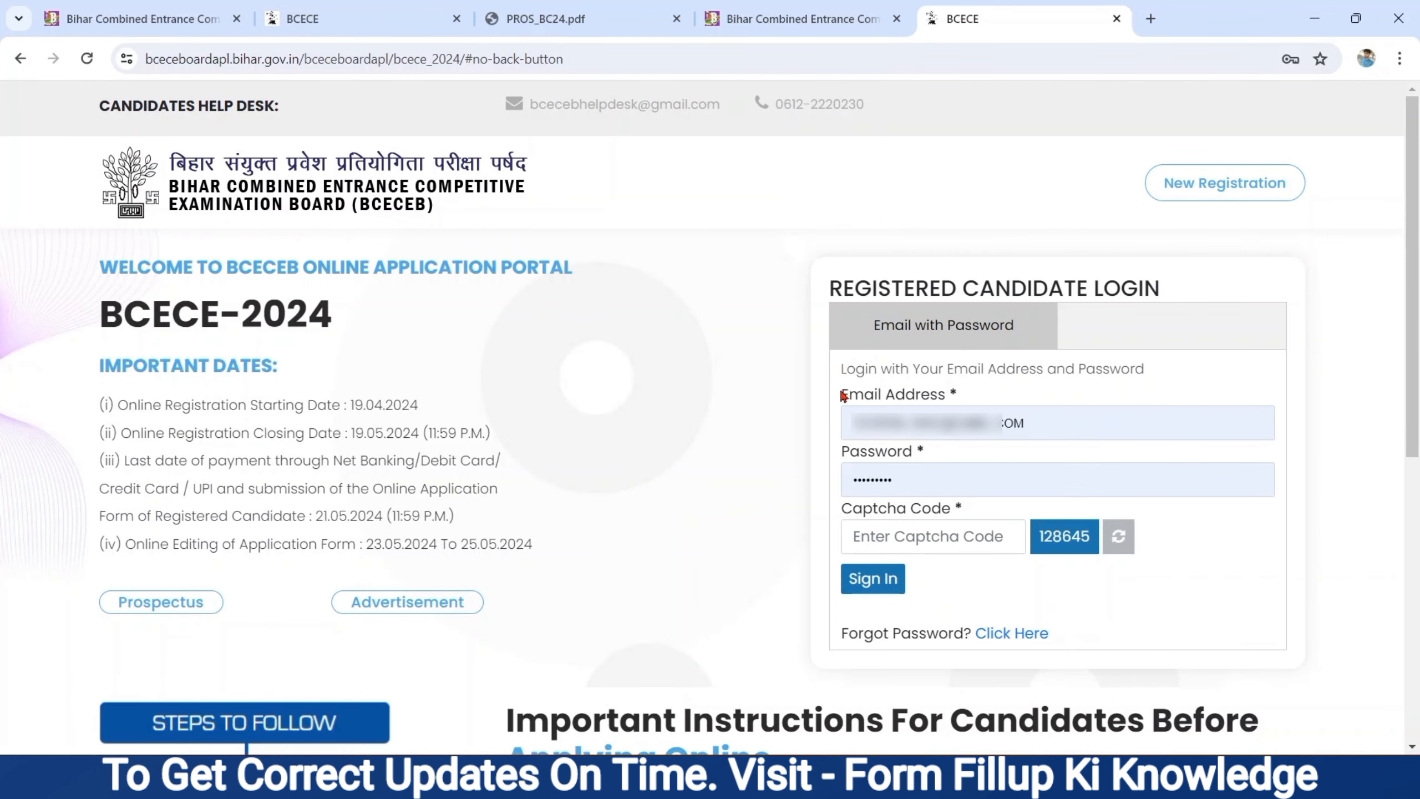
drag(843, 395, 956, 404)
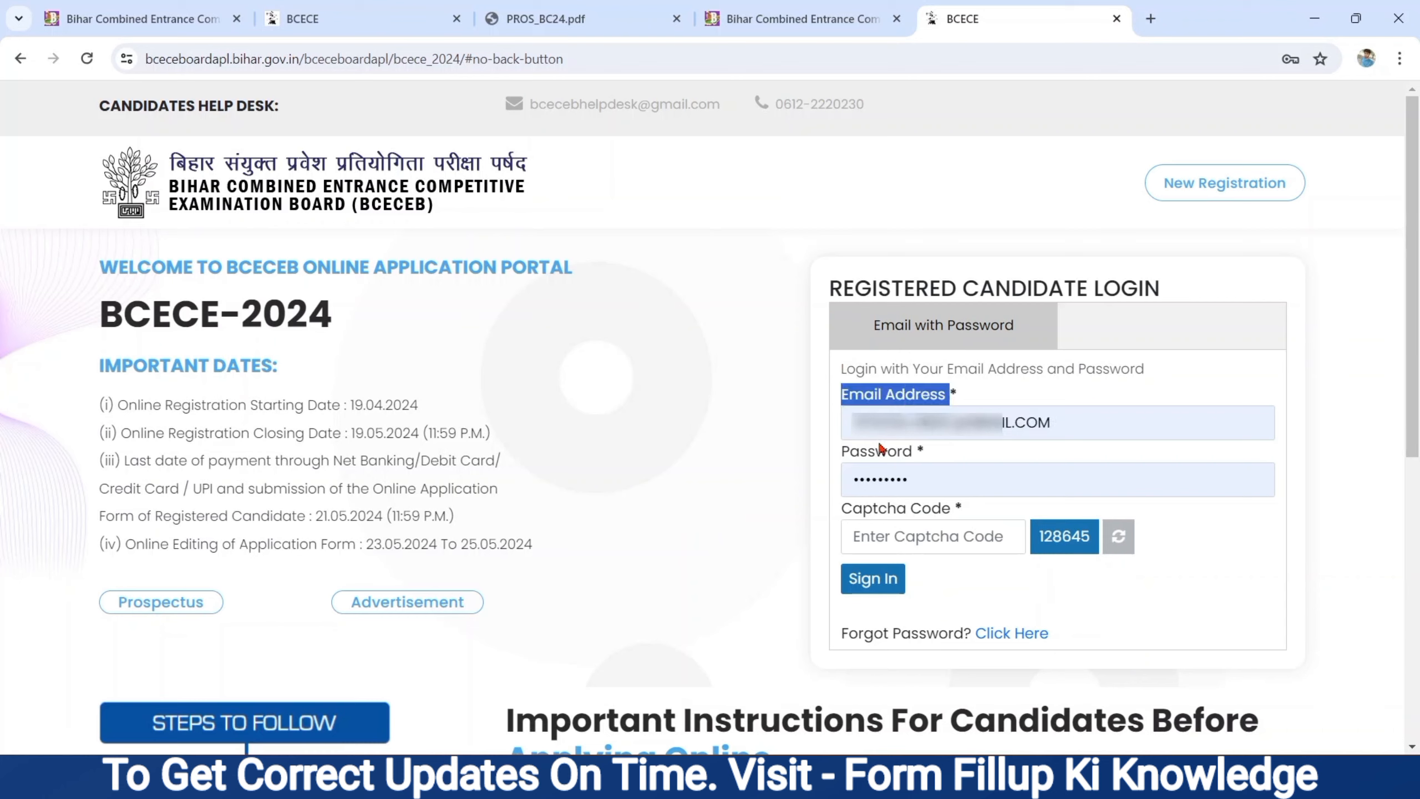
click(837, 453)
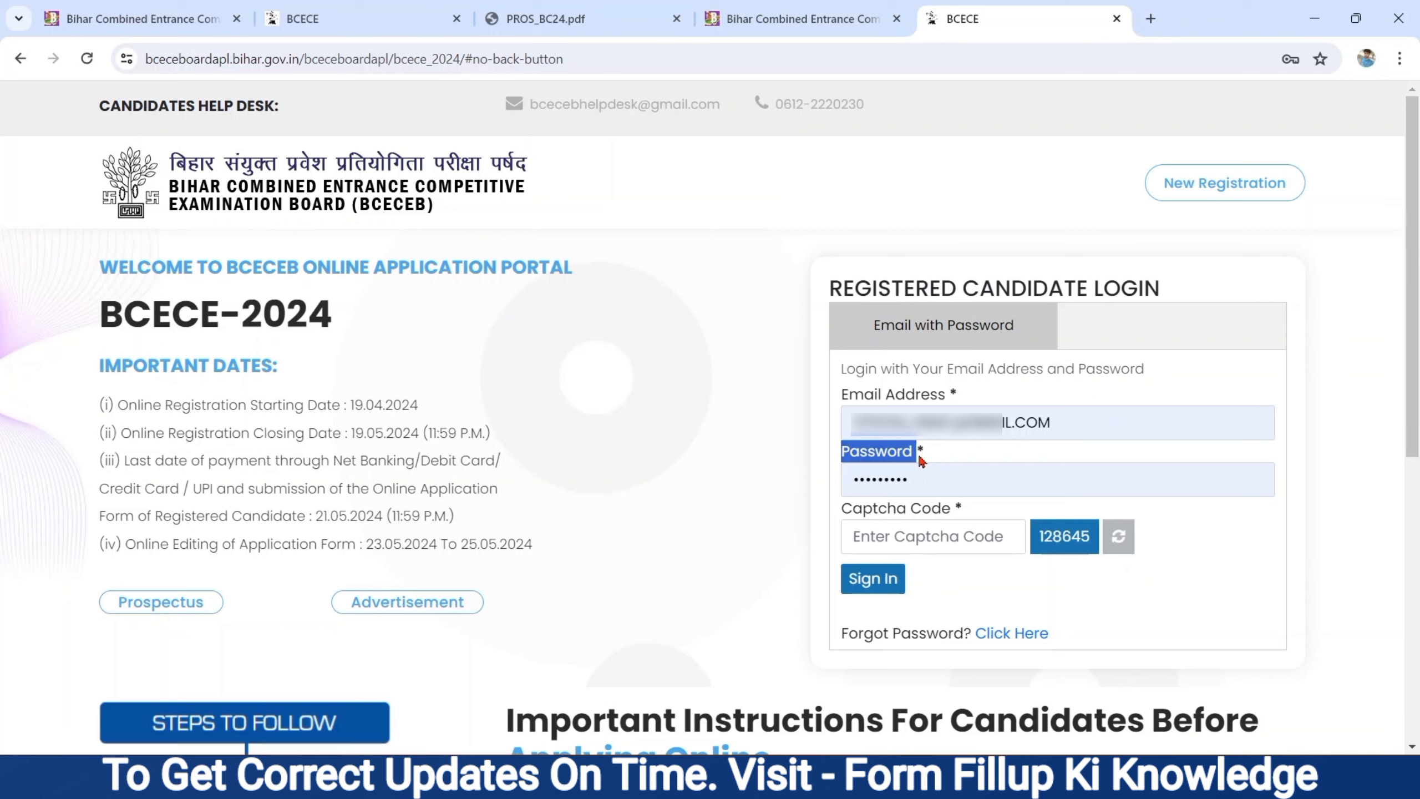
click(889, 531)
text(1)
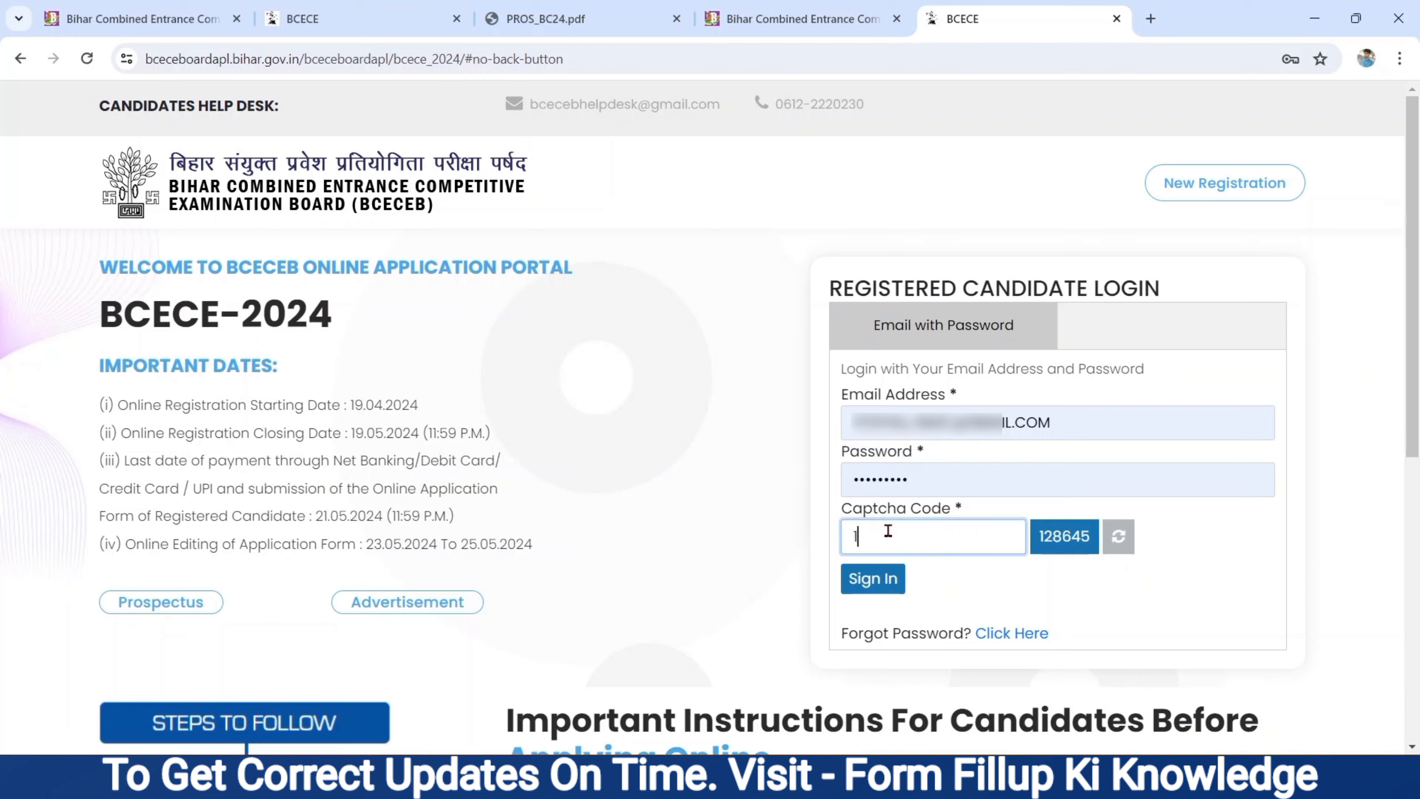
text(28645)
click(878, 579)
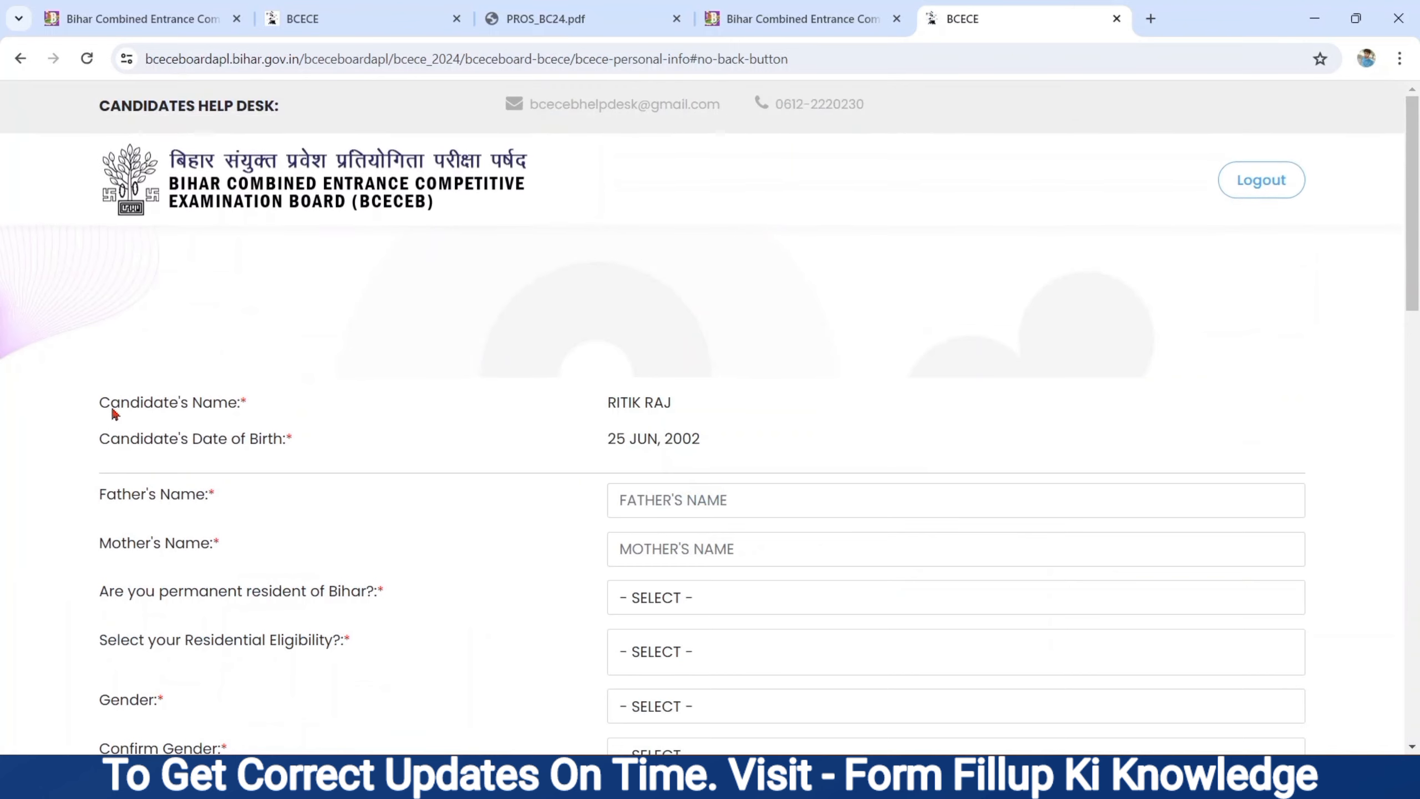
Examine the candidate's name, date of birth, father's name and mother's name entries in the personal information form.
drag(99, 404, 286, 448)
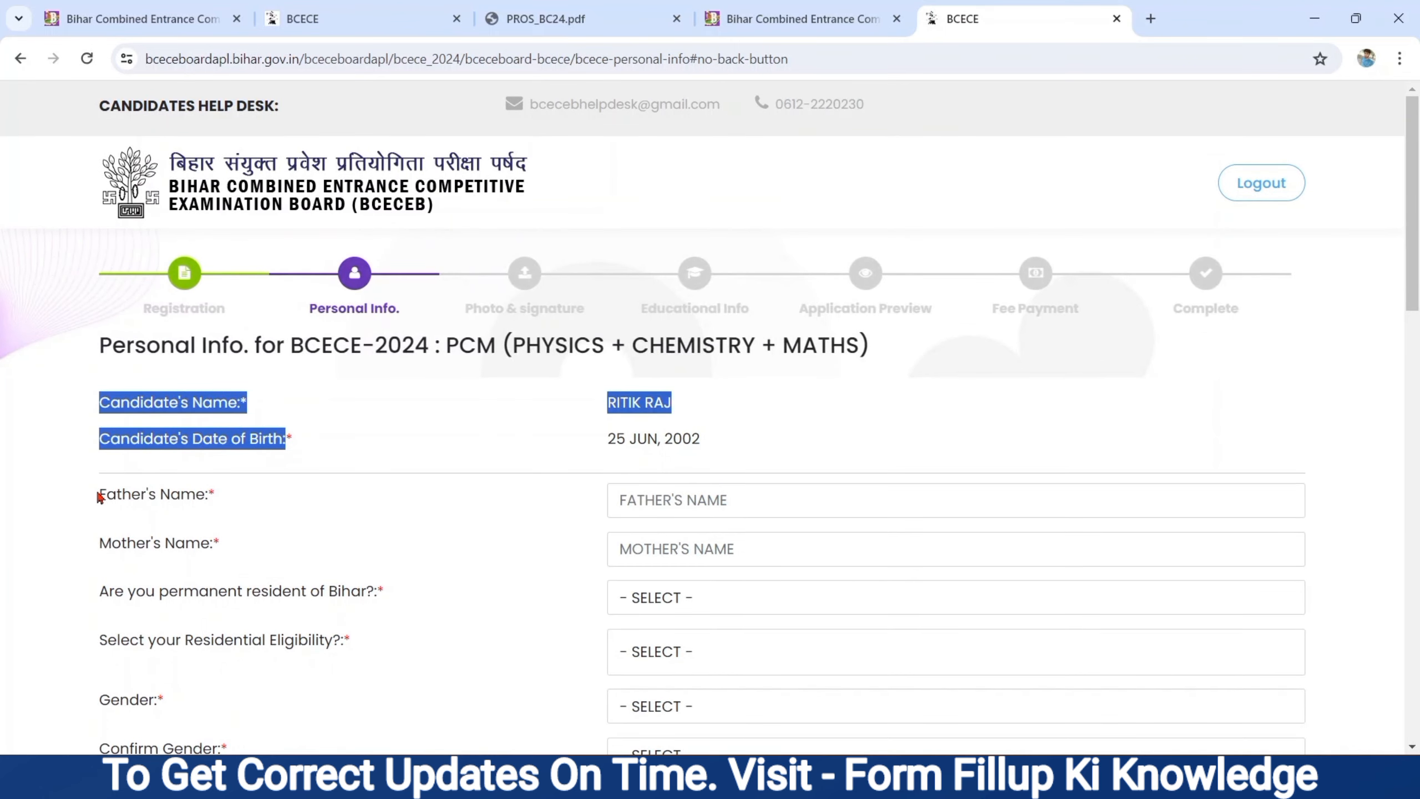
drag(101, 495, 222, 507)
click(704, 500)
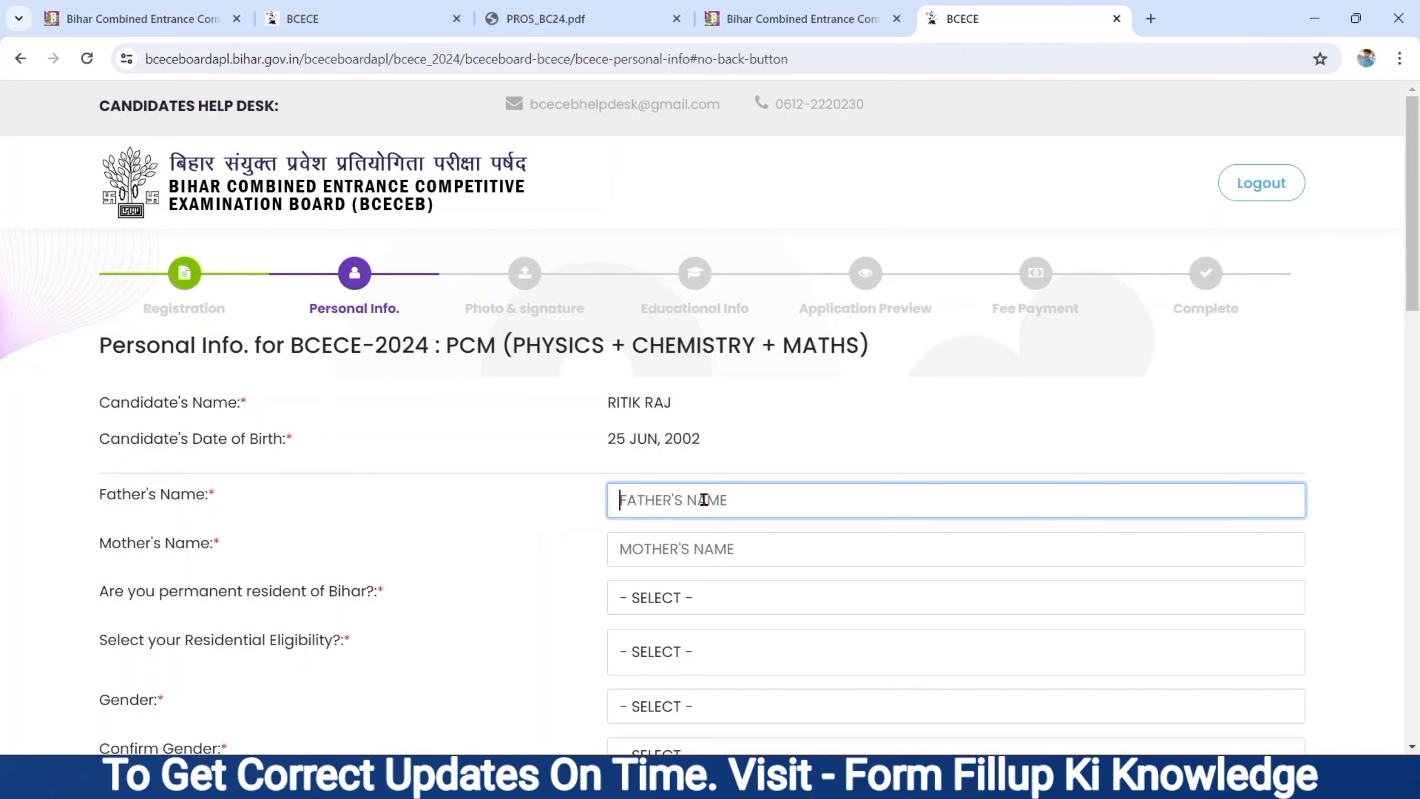
click(95, 546)
scroll(95, 546, down, 5)
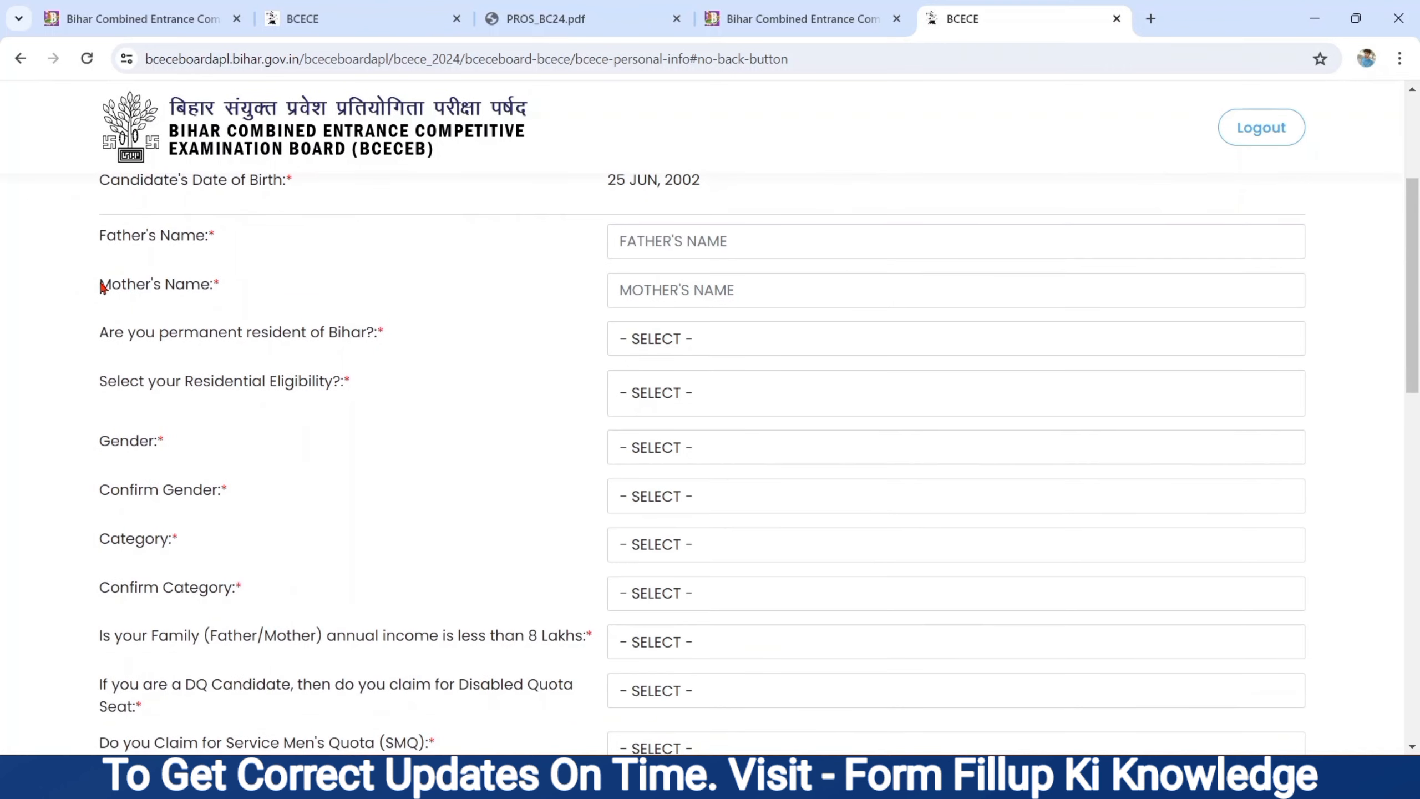
drag(100, 283, 213, 285)
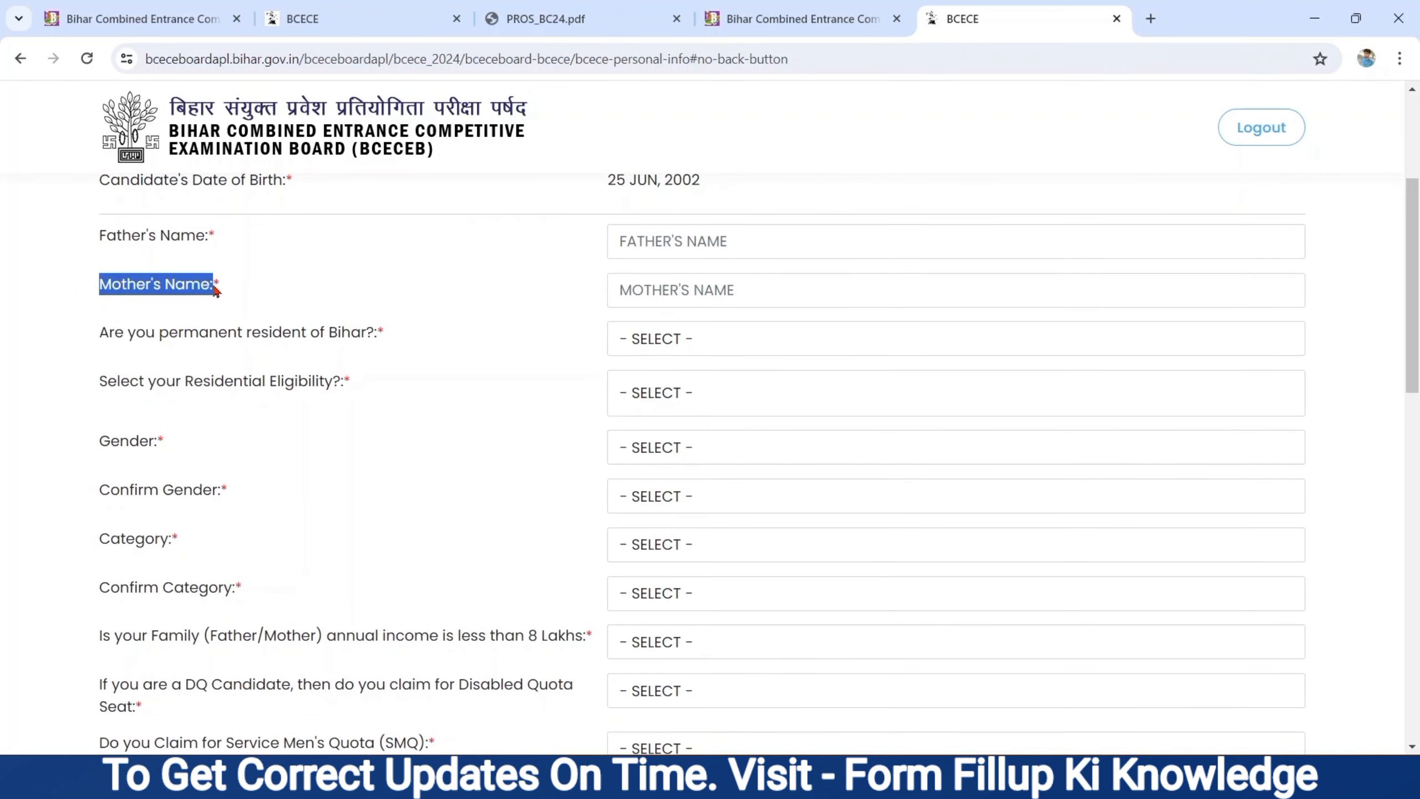
click(665, 284)
Set permanent resident of Bihar to YES and the residential eligibility to "माता / पिता बिहार के स्थायी निवासी है।".
drag(93, 334, 356, 356)
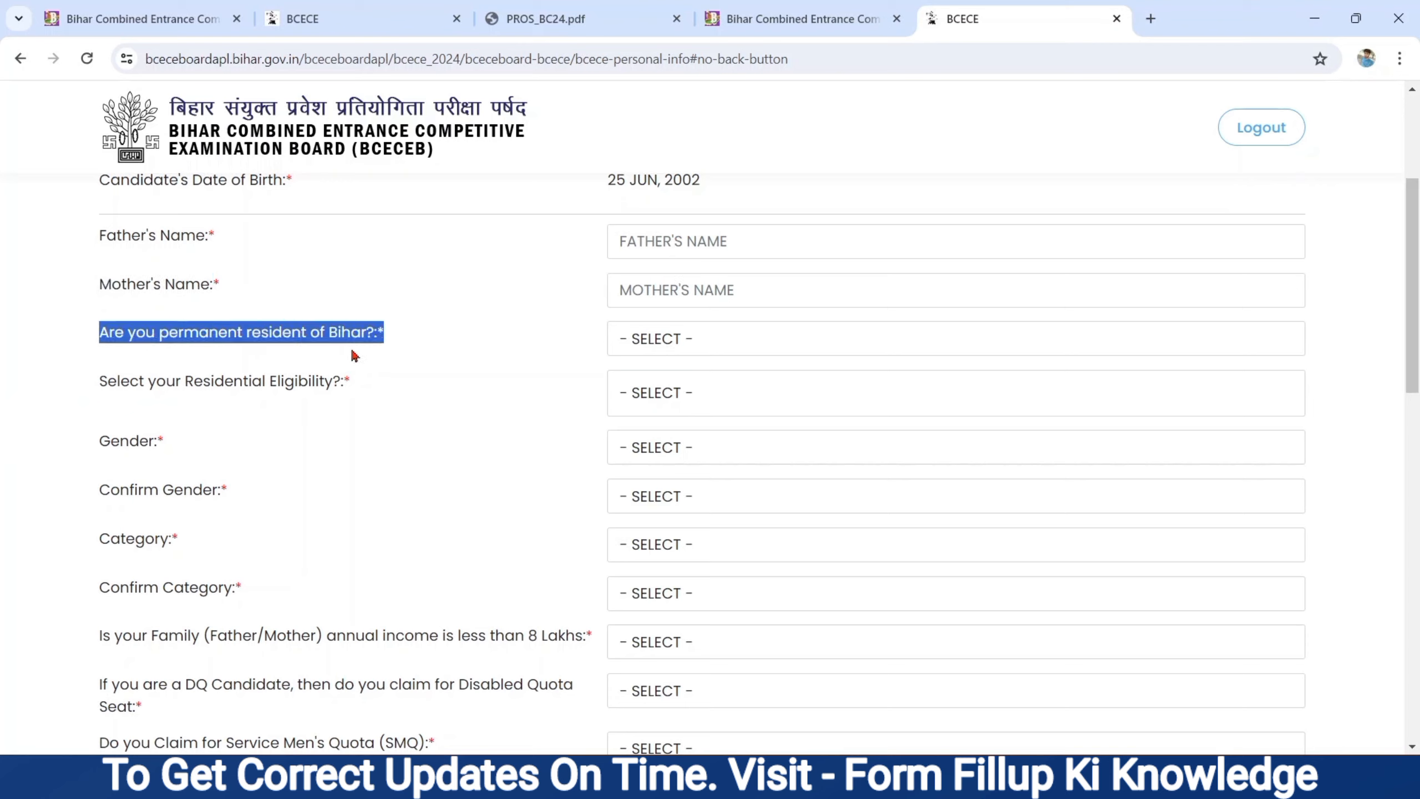
click(677, 341)
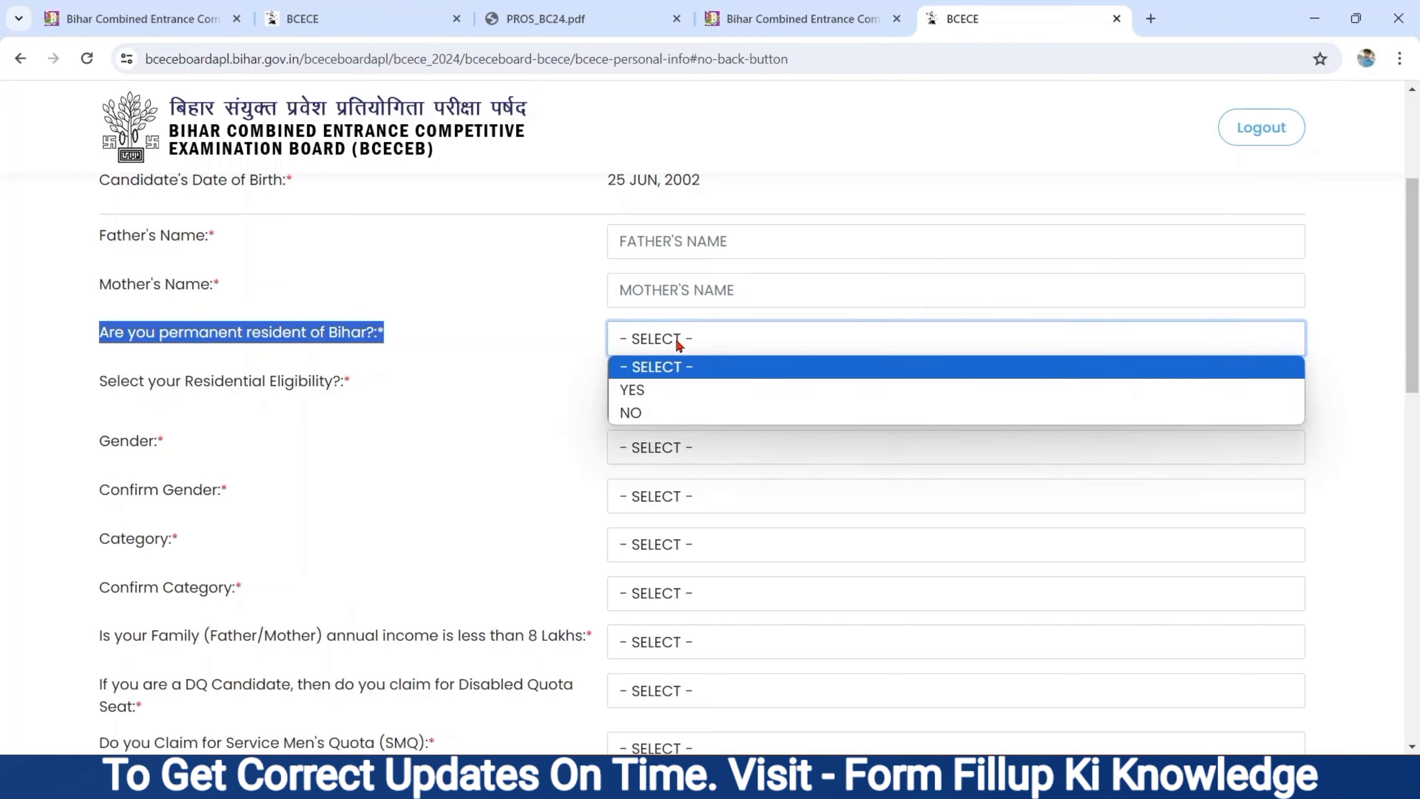
click(635, 392)
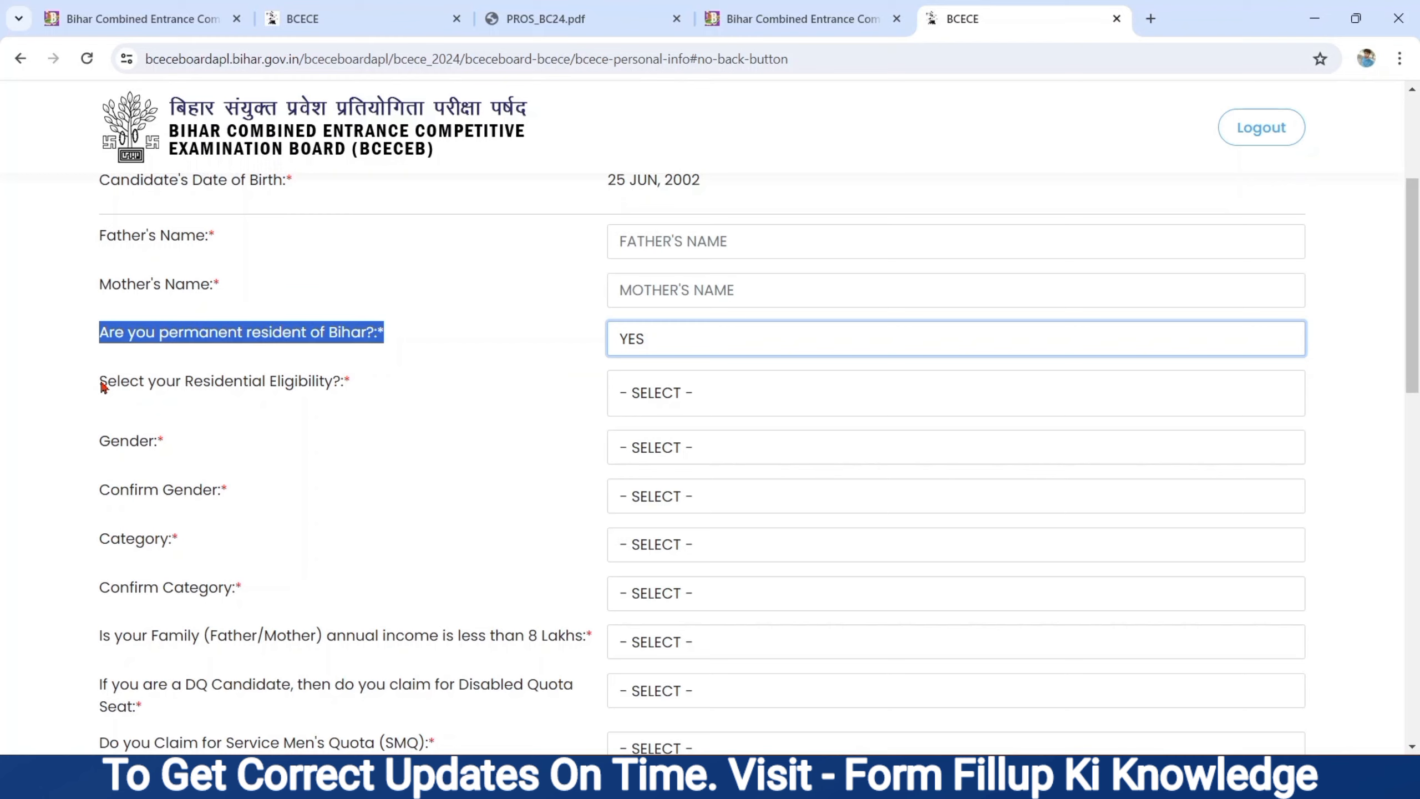
drag(103, 386, 266, 401)
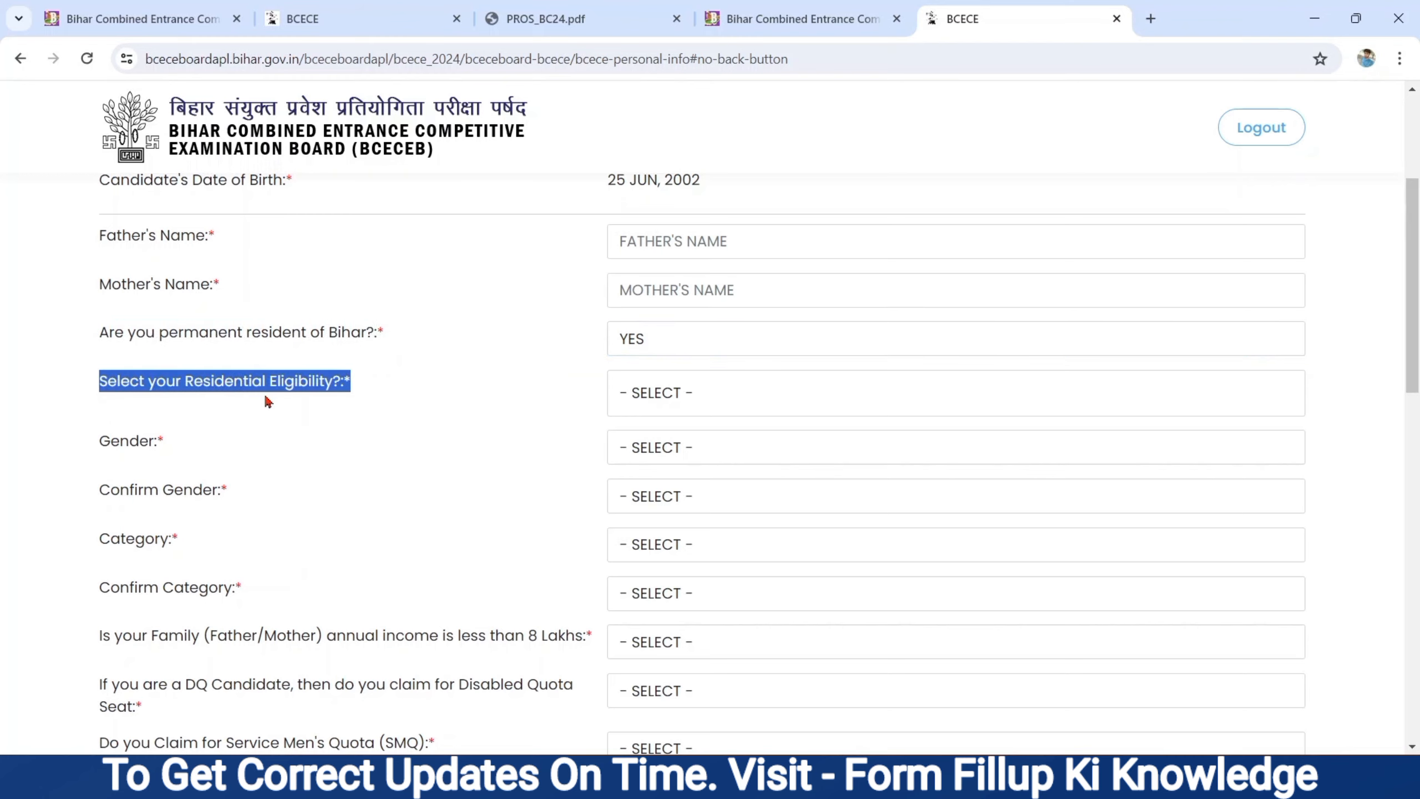
click(642, 400)
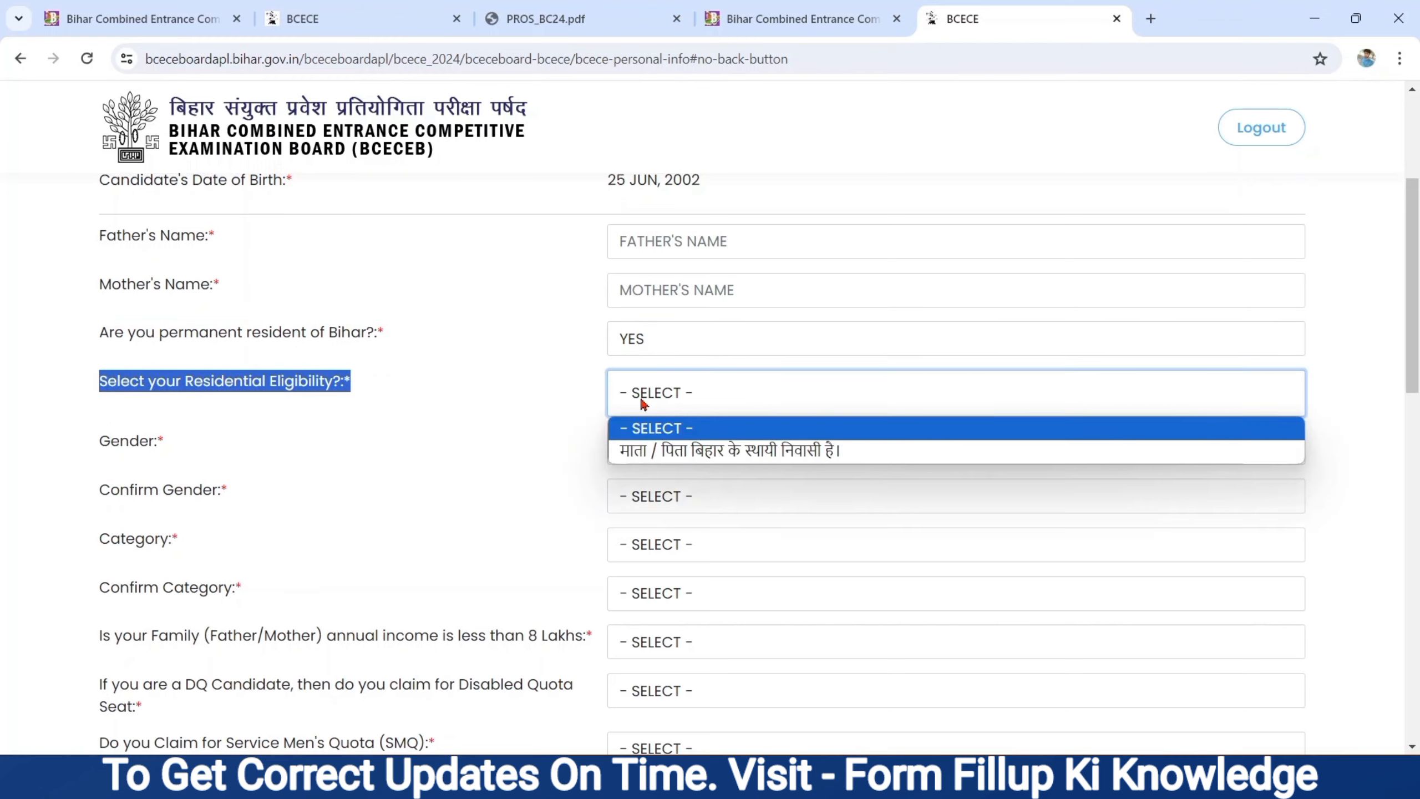
click(661, 454)
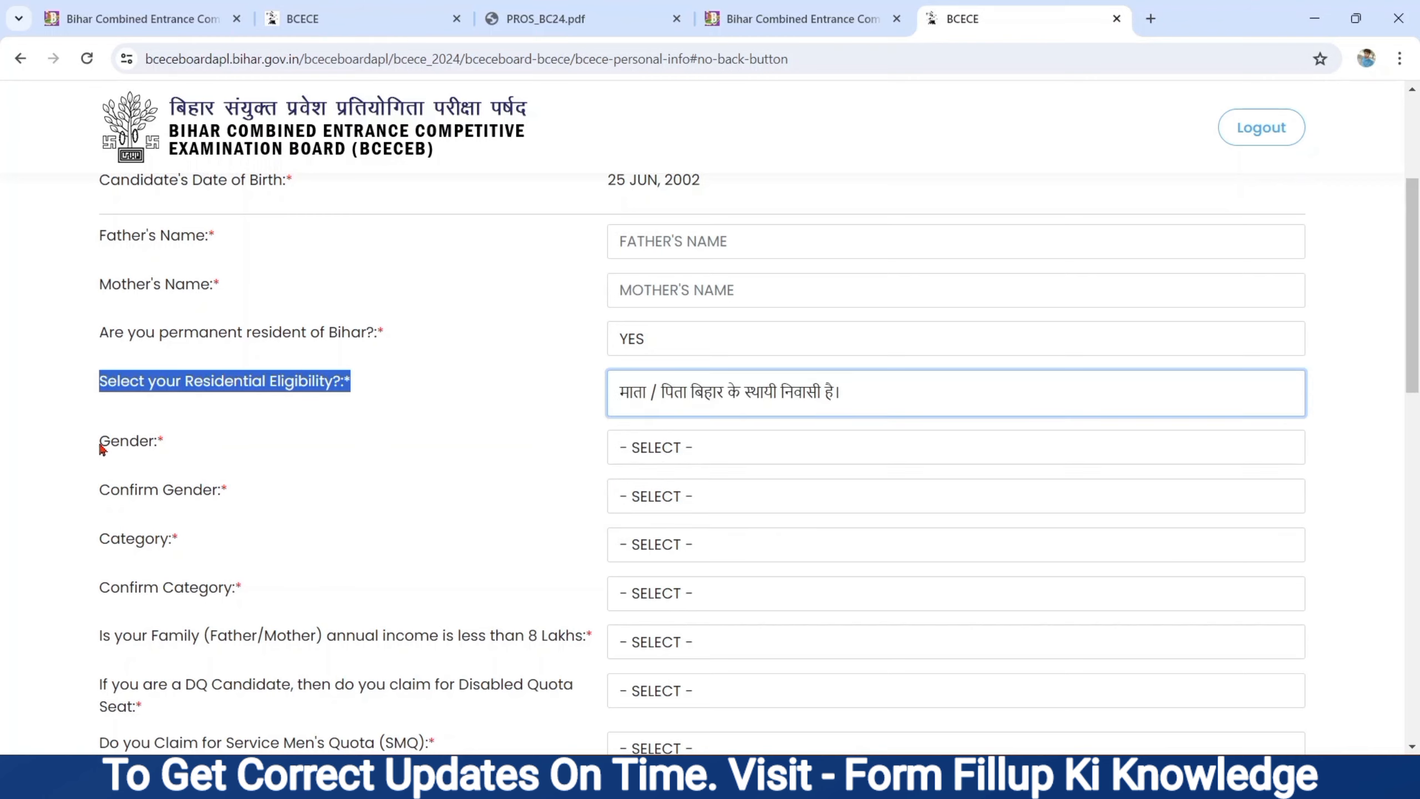
Set both the gender and its confirmation to MALE.
drag(100, 445, 167, 451)
click(746, 451)
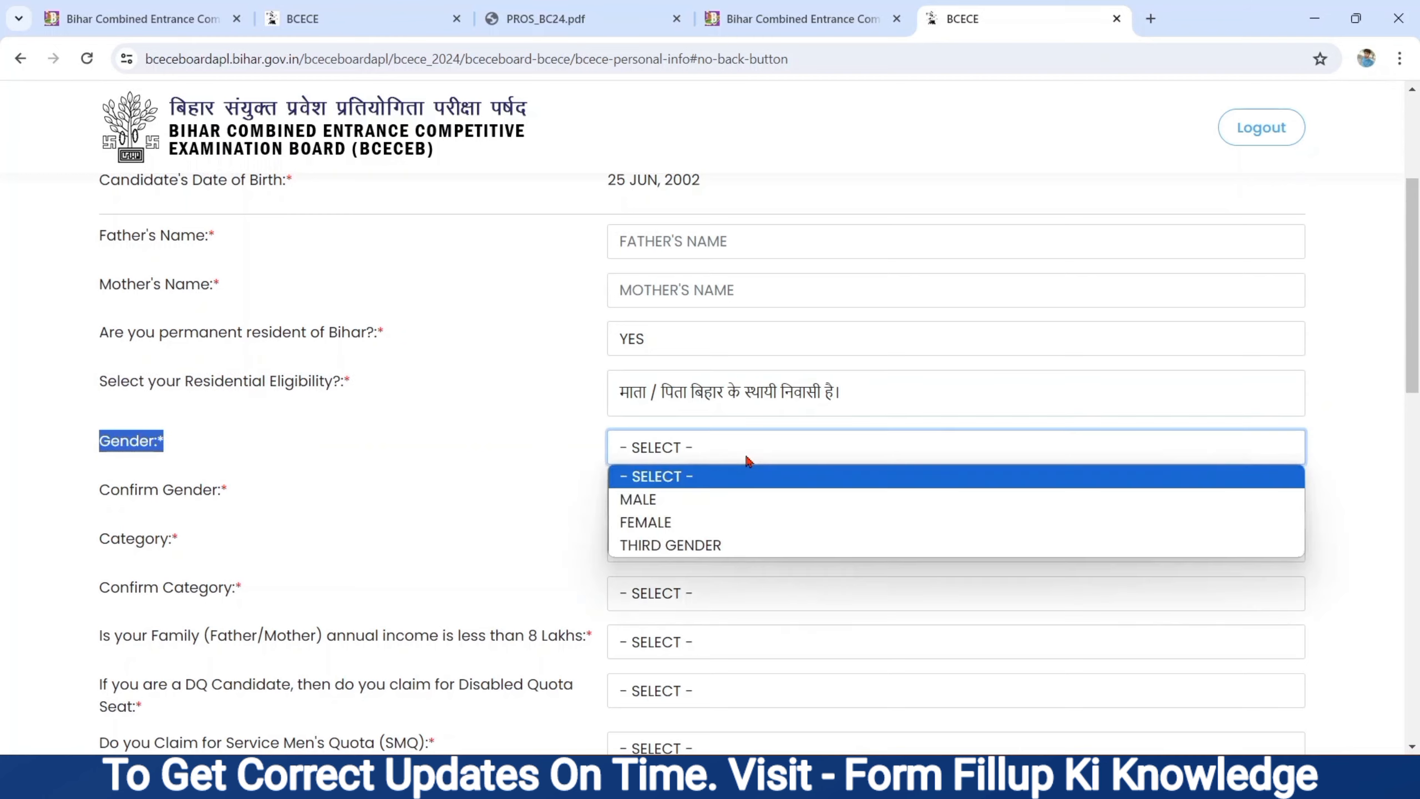
click(653, 507)
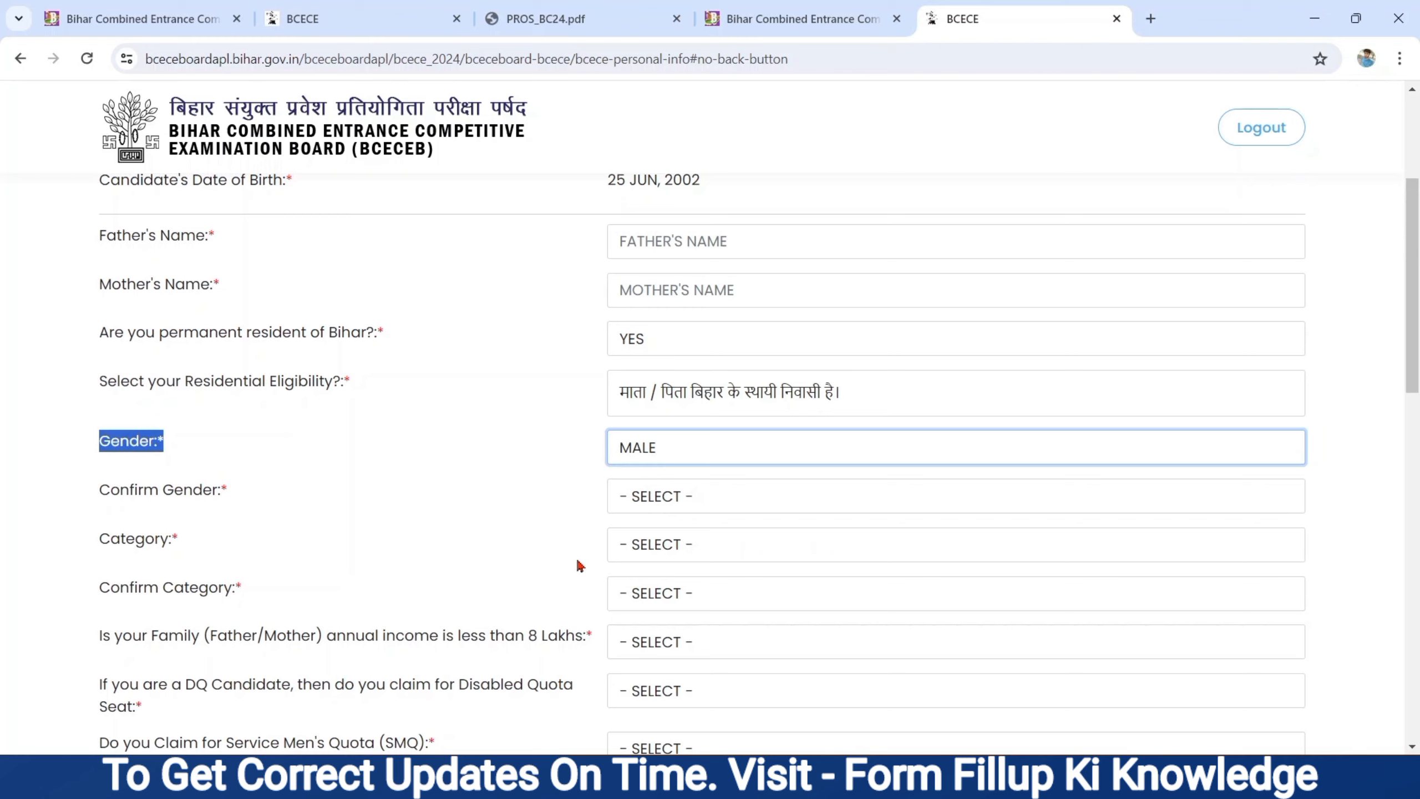
click(700, 499)
click(656, 547)
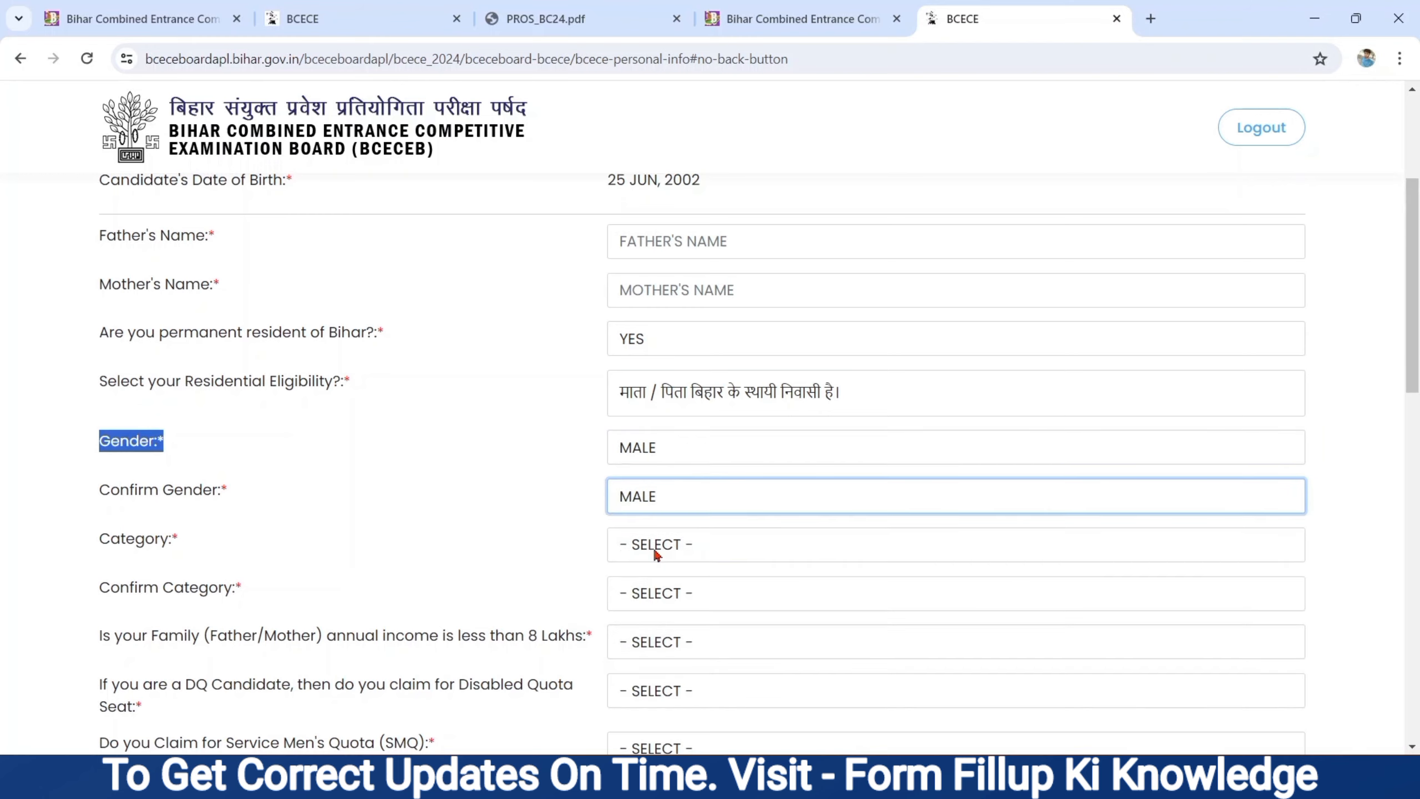
Set the candidate's category to EWS (ECONOMICAL WEAKER SECTION).
drag(121, 551, 186, 545)
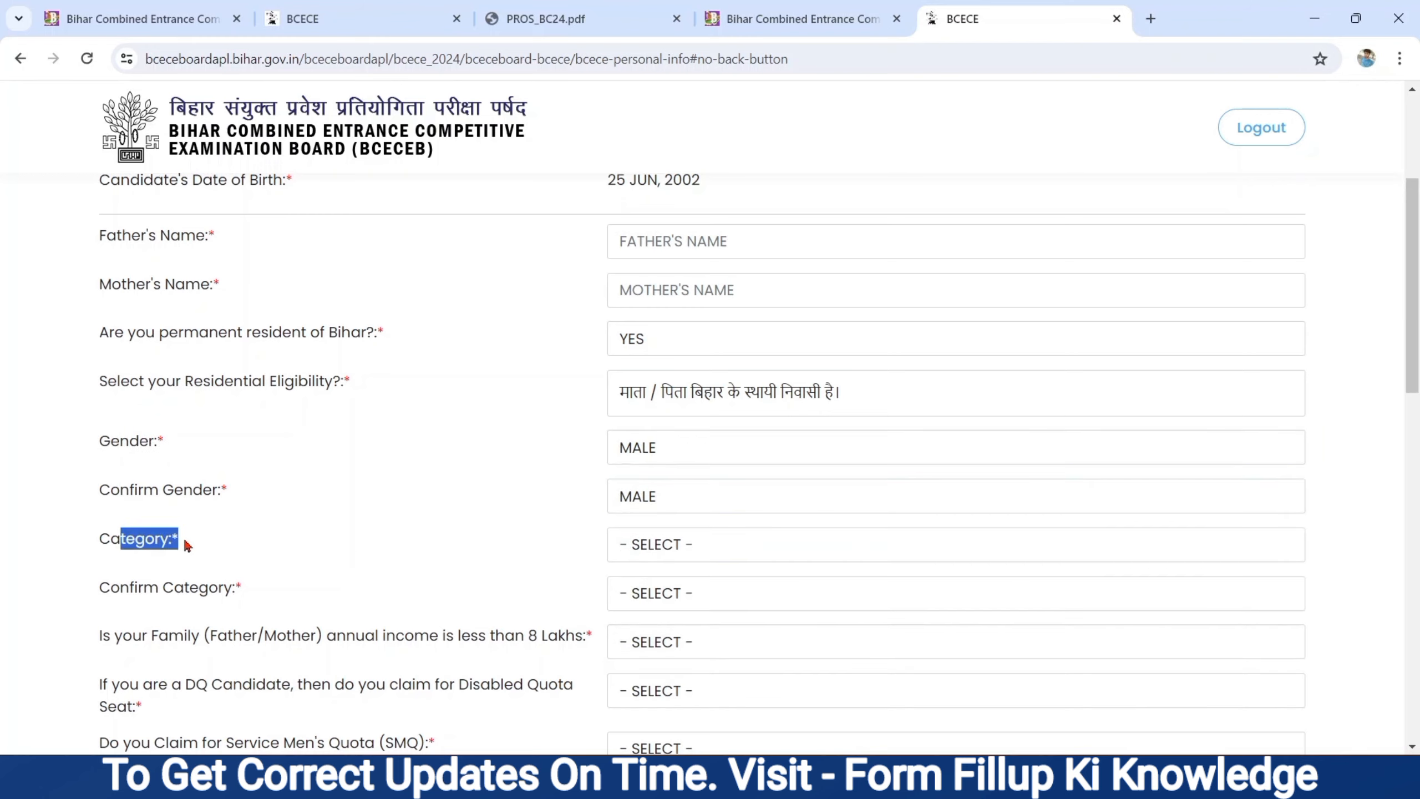
click(749, 550)
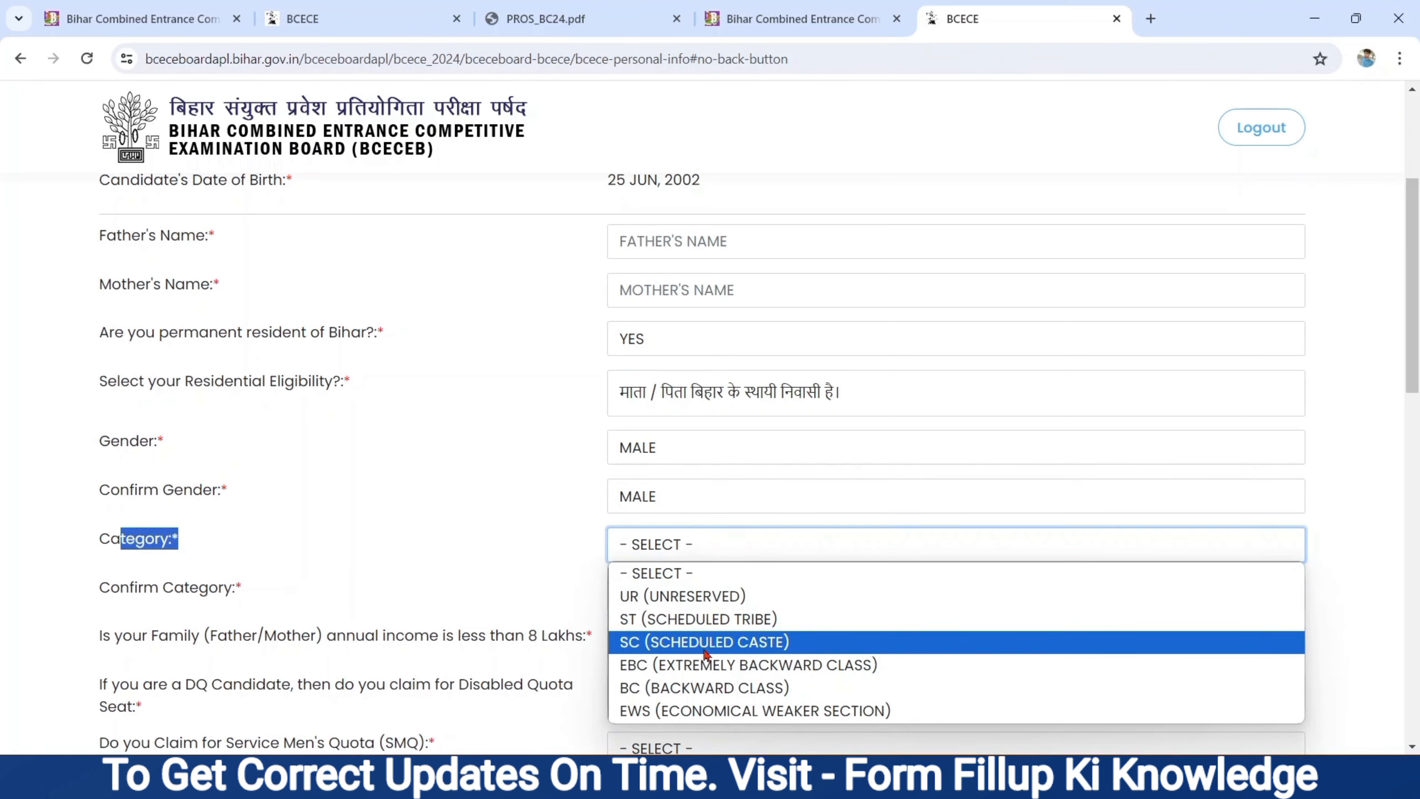
click(695, 711)
click(91, 592)
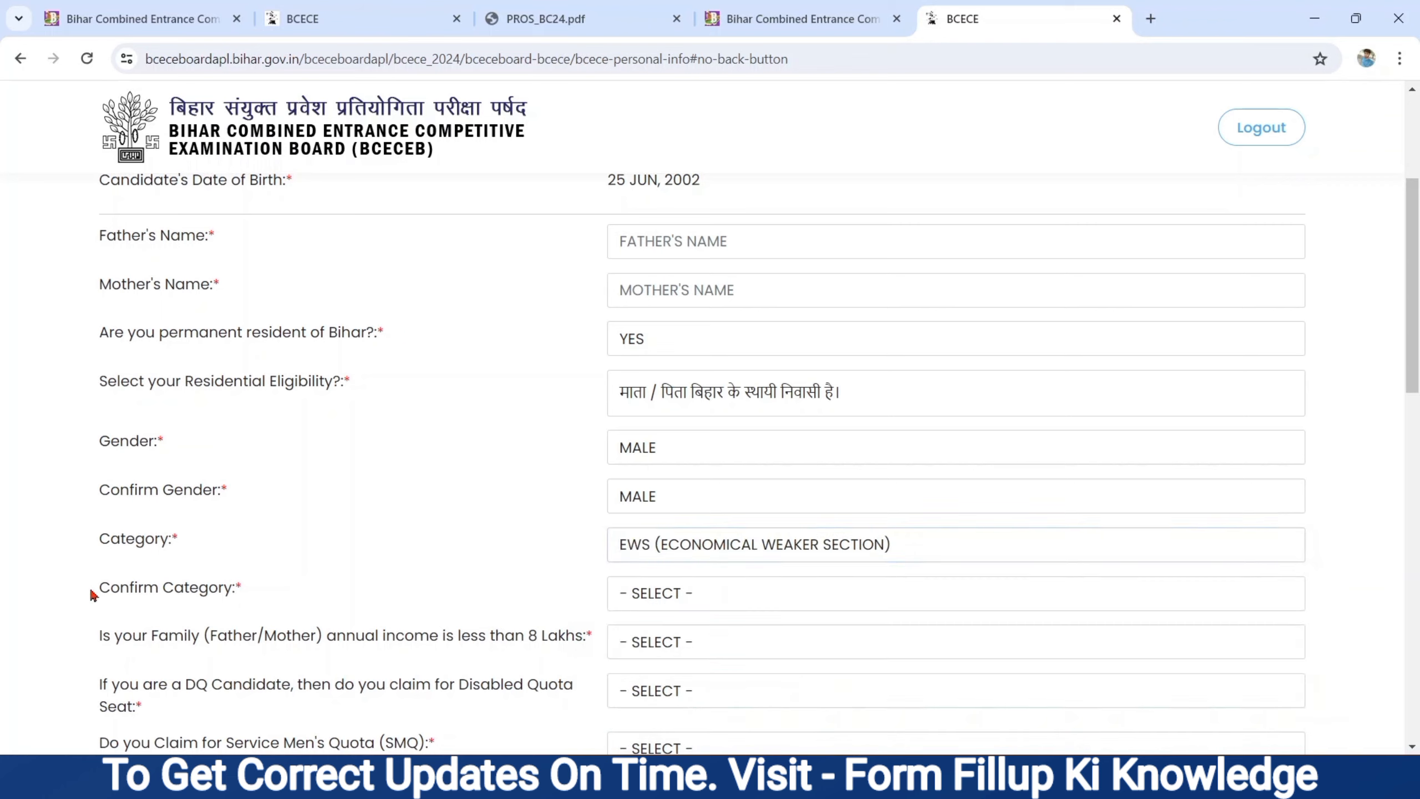
Confirm the category as EWS (ECONOMICAL WEAKER SECTION) and set family annual income less than 8 Lakhs to YES.
drag(92, 594, 247, 597)
click(709, 589)
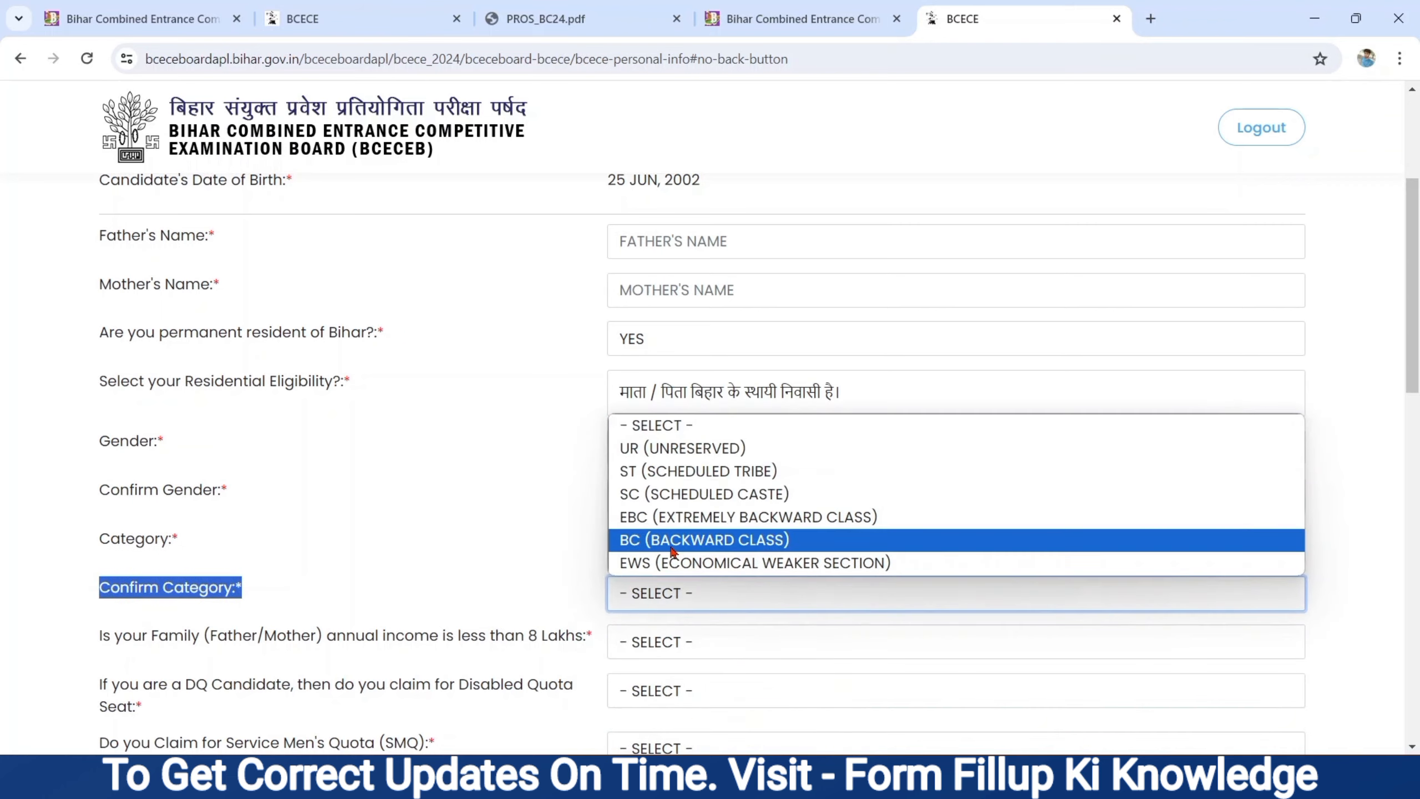
click(674, 566)
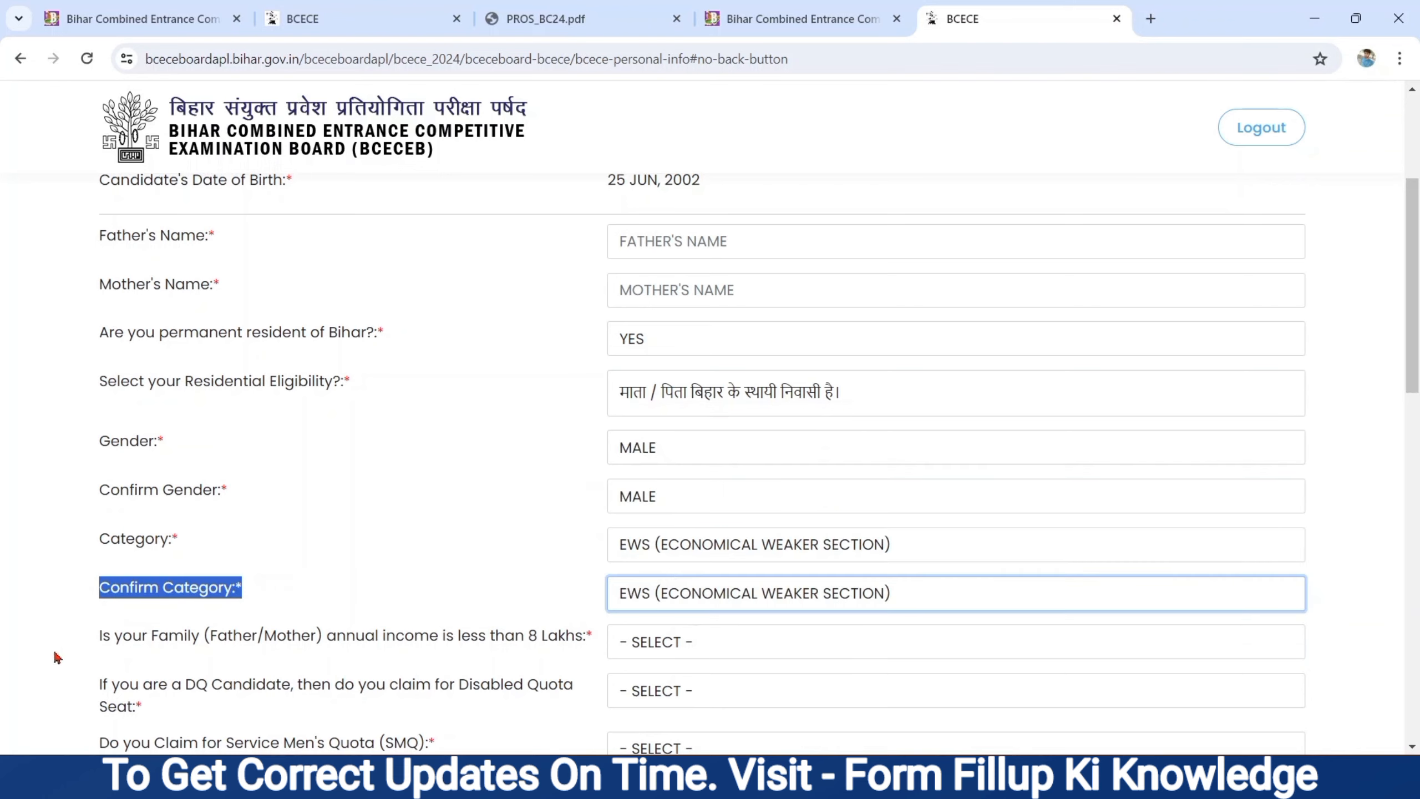
drag(100, 644, 626, 646)
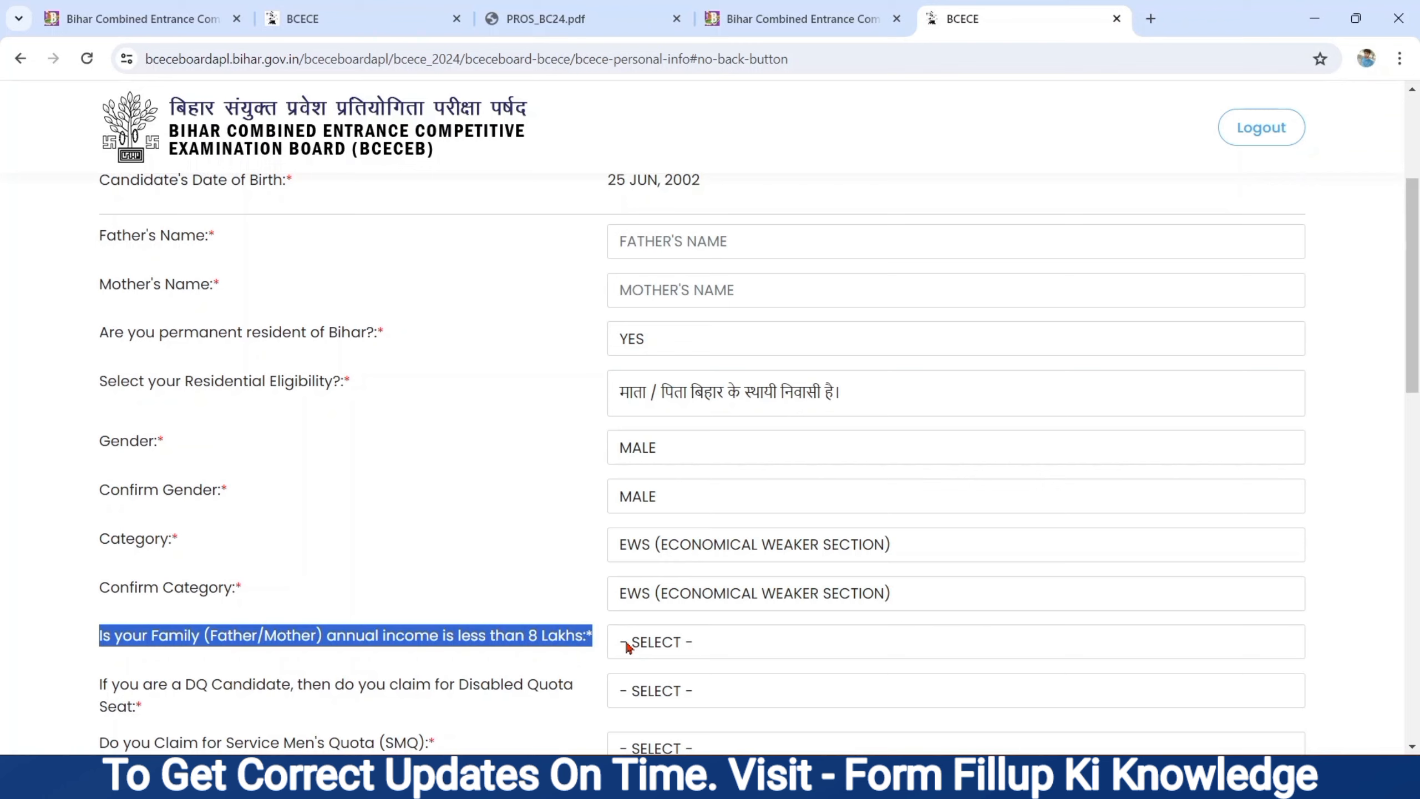
click(627, 648)
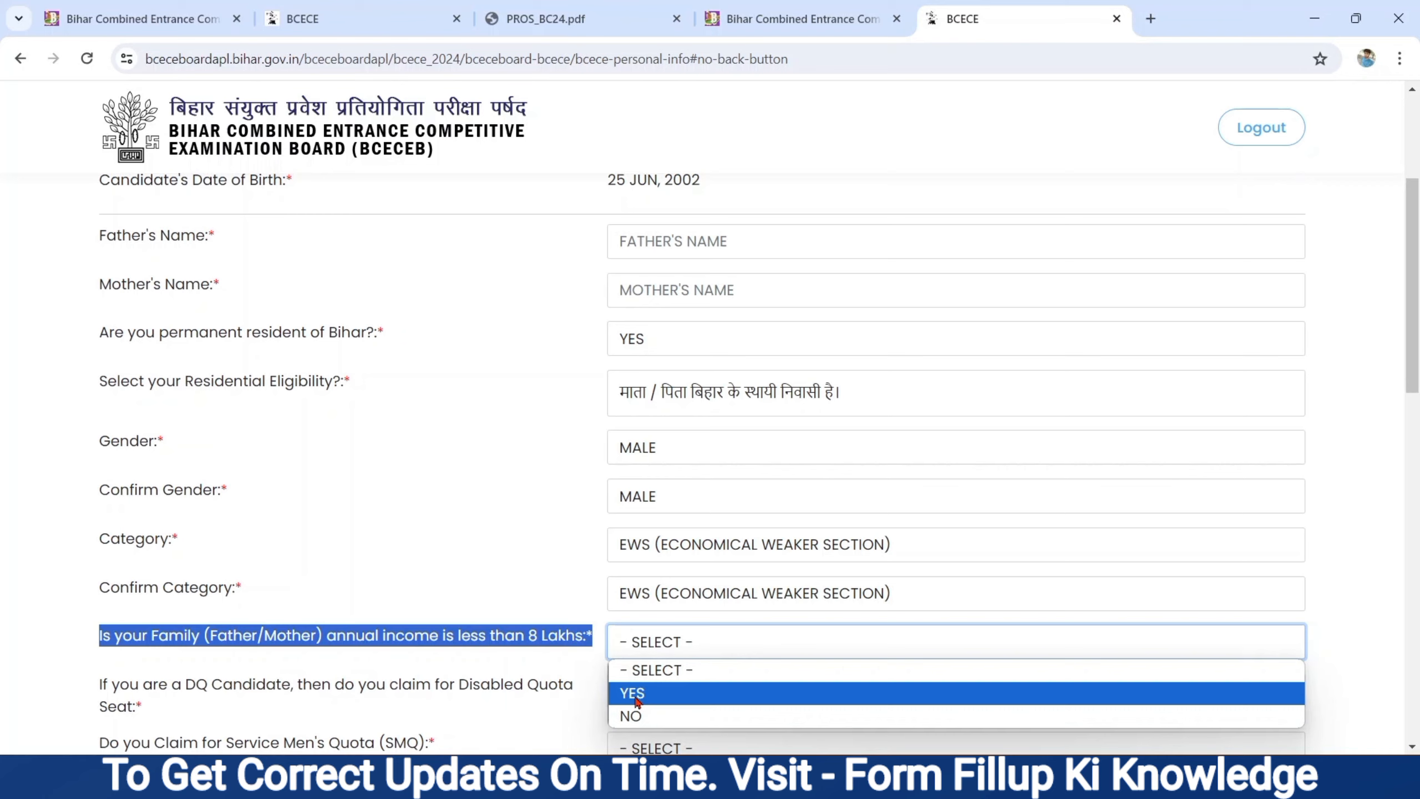
click(637, 699)
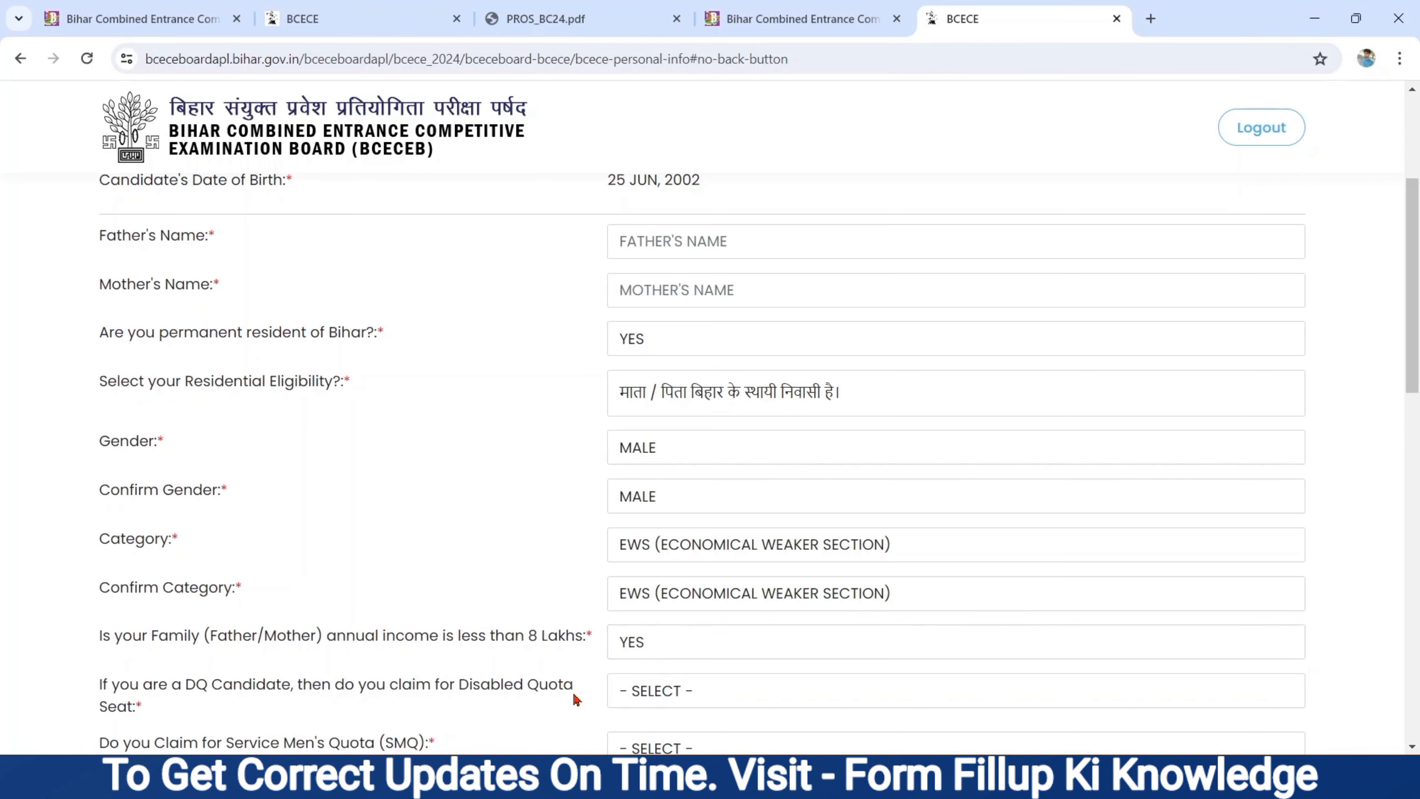
Set the Disabled Quota seat claim for a DQ candidate to NO.
scroll(575, 698, down, 5)
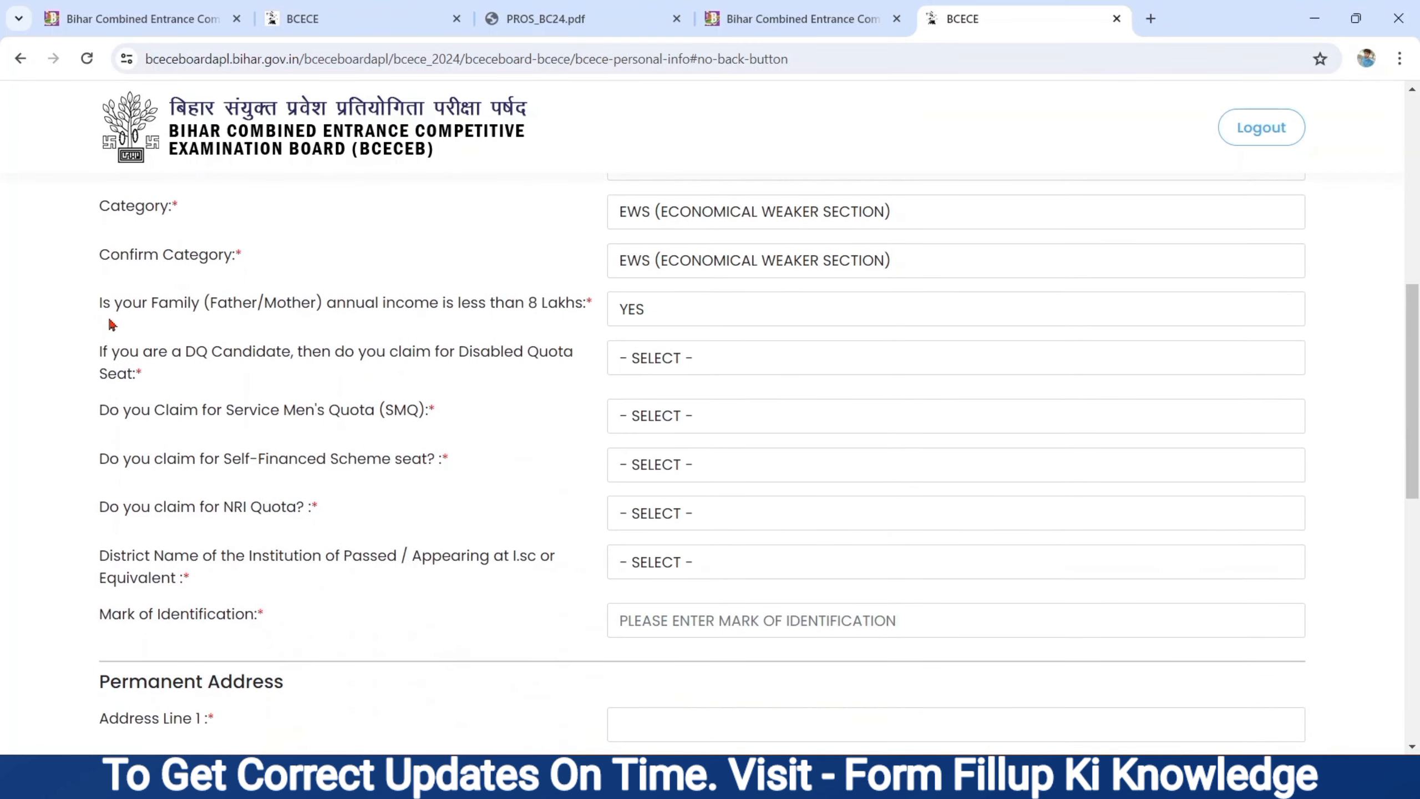
drag(94, 354, 156, 381)
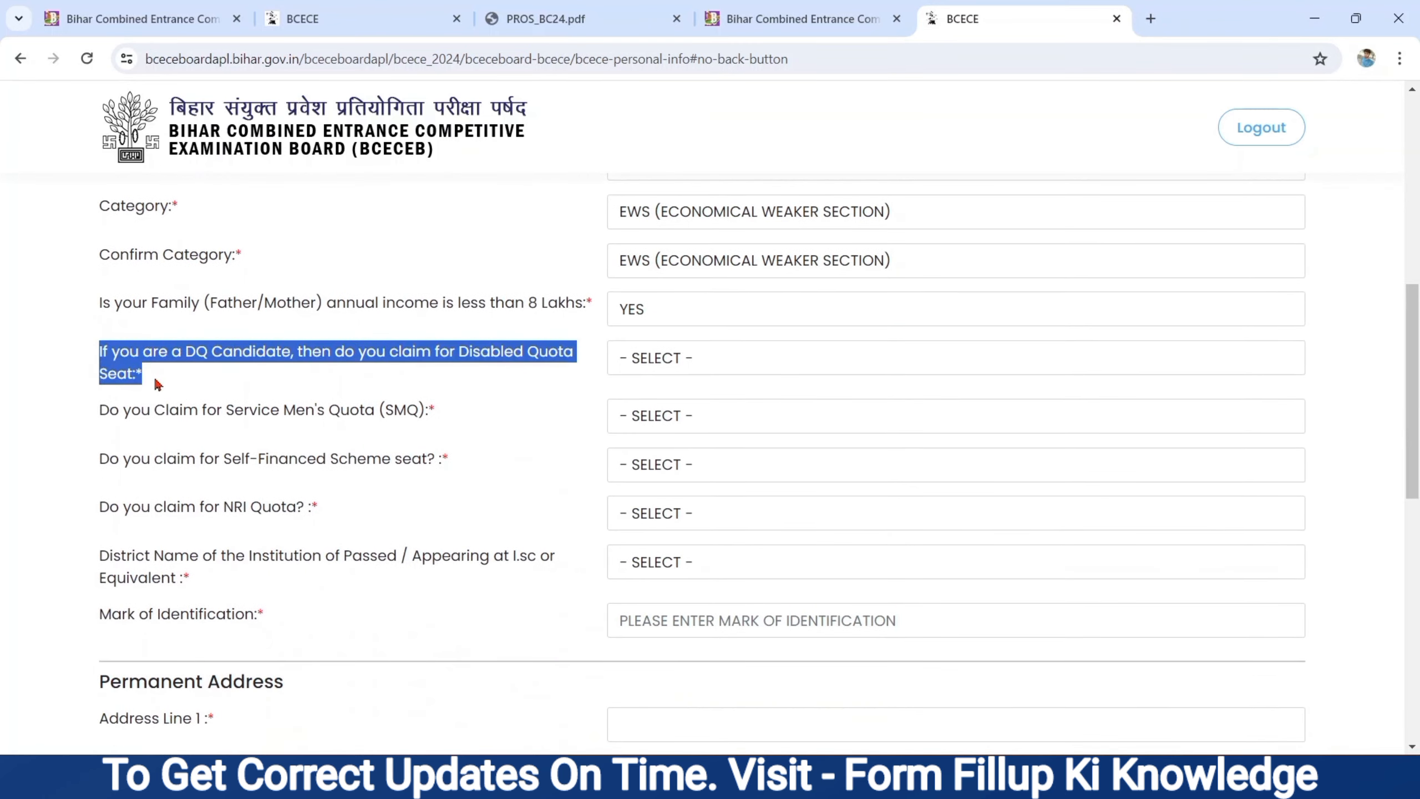
click(768, 361)
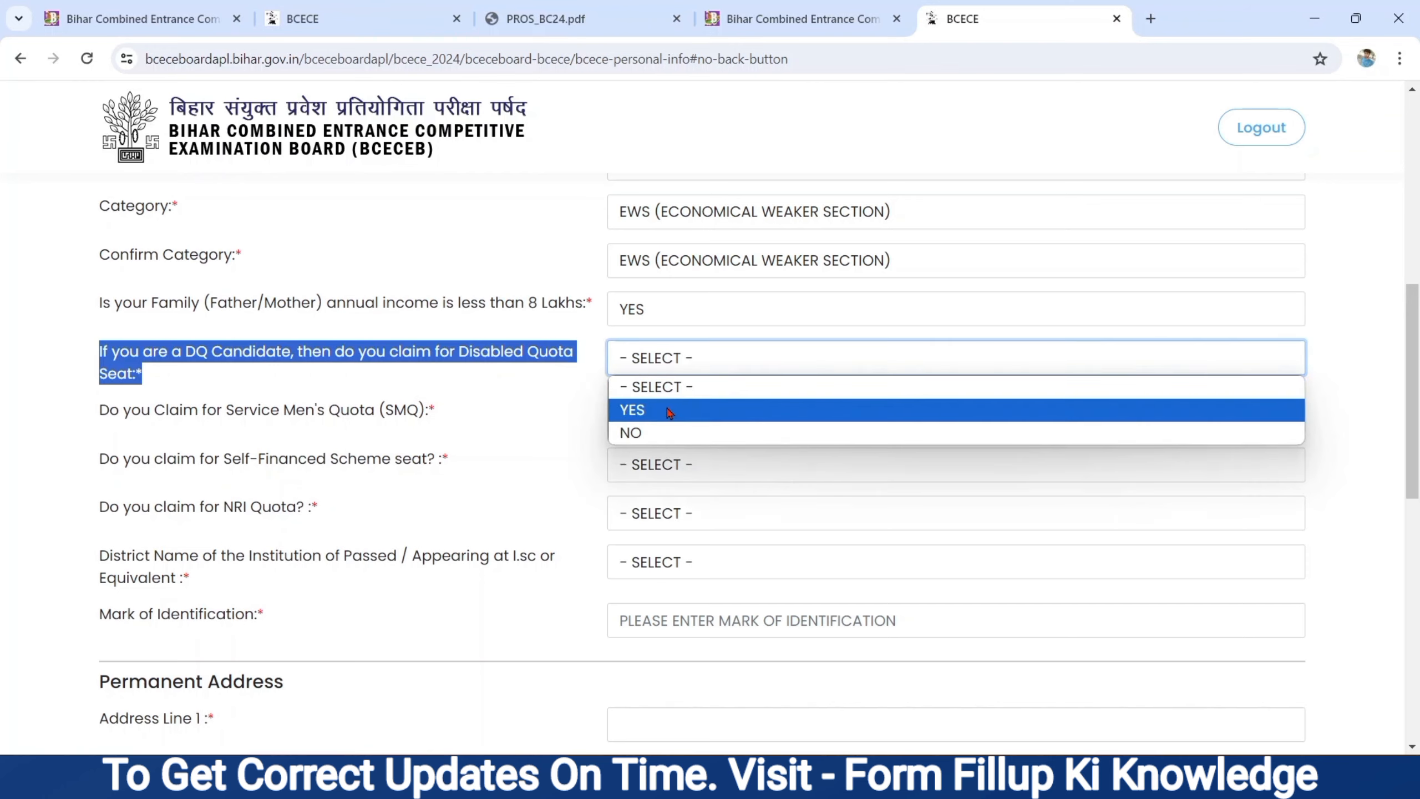
click(643, 433)
Try YES for the Service Men's Quota (SMQ) claim, and set it back to NO.
drag(99, 410, 311, 411)
drag(372, 412, 431, 414)
click(642, 419)
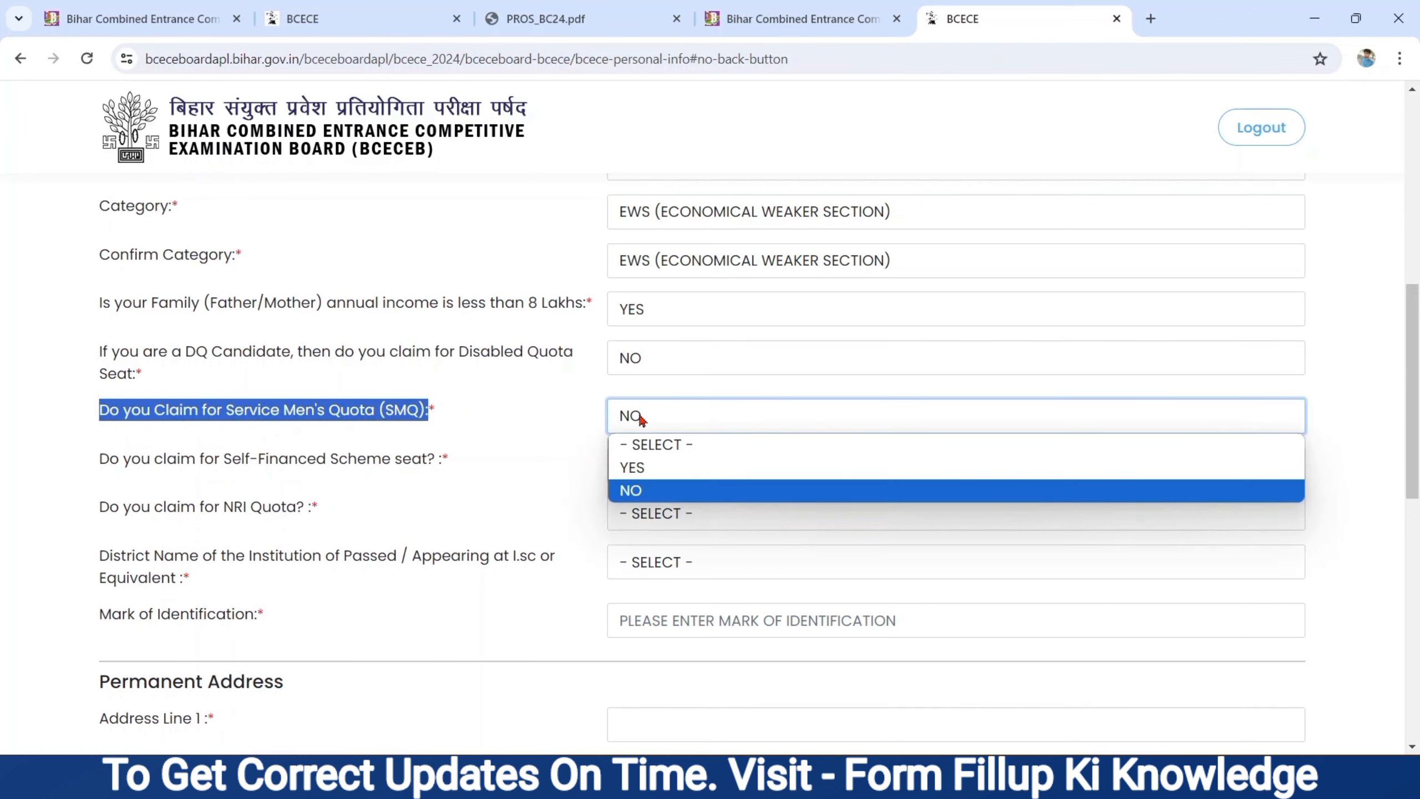
click(644, 467)
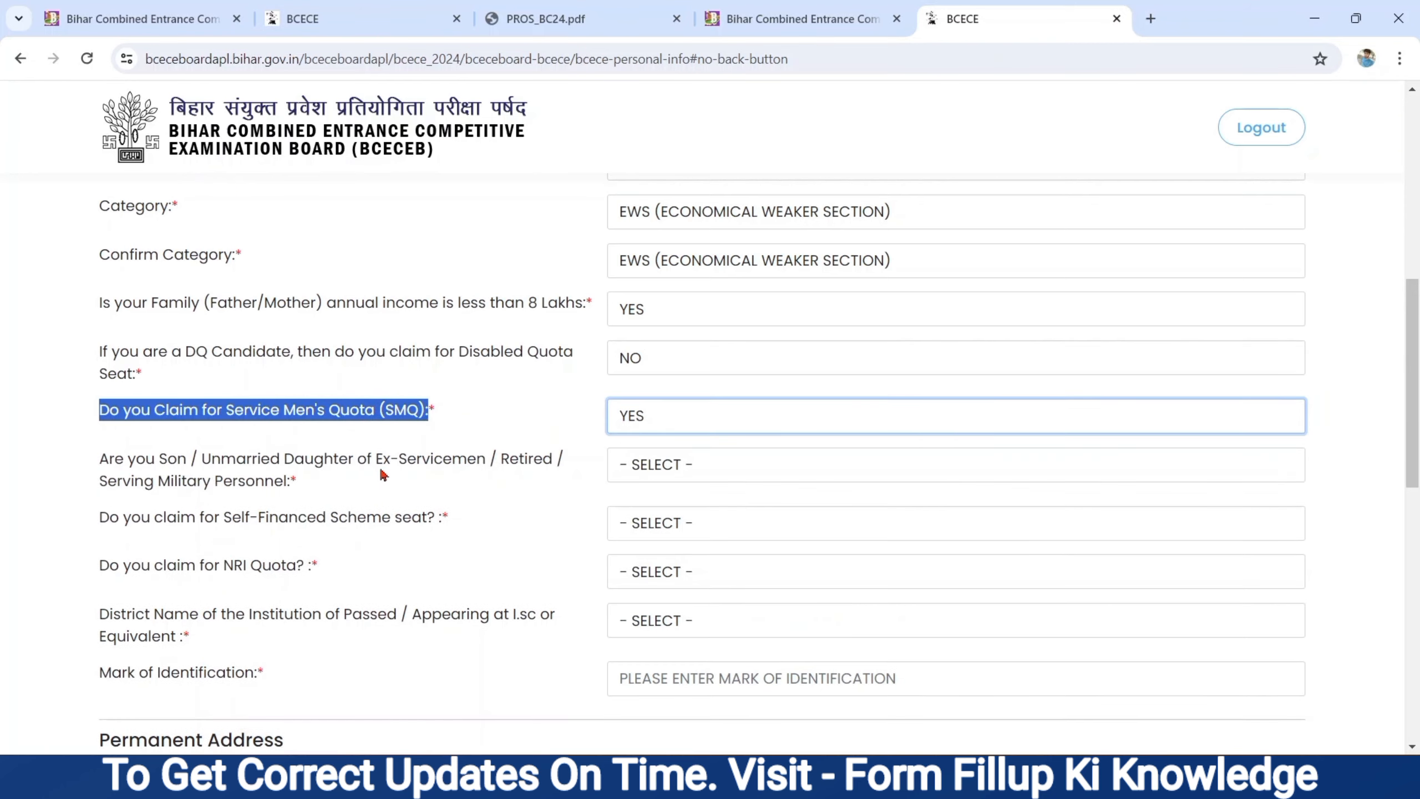
click(673, 423)
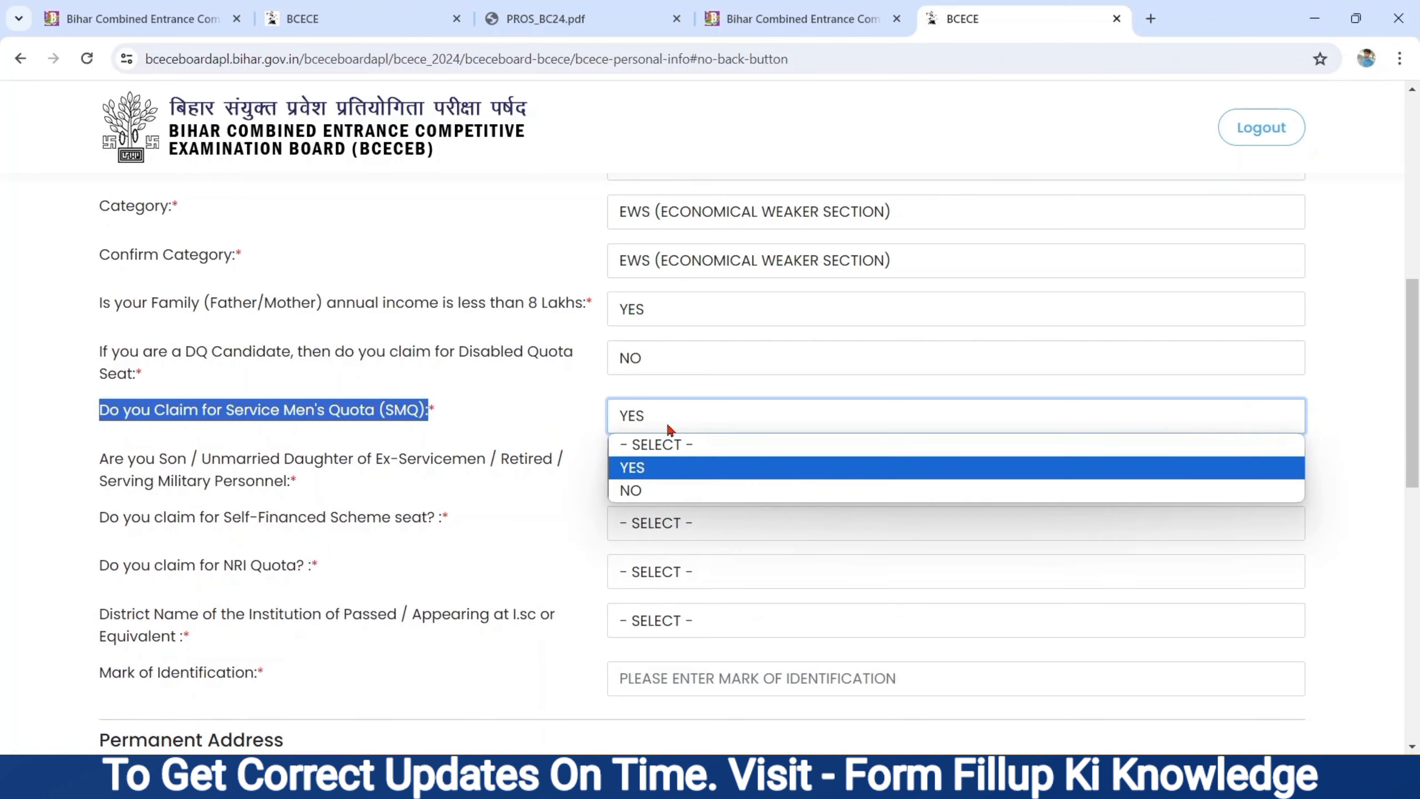
click(642, 495)
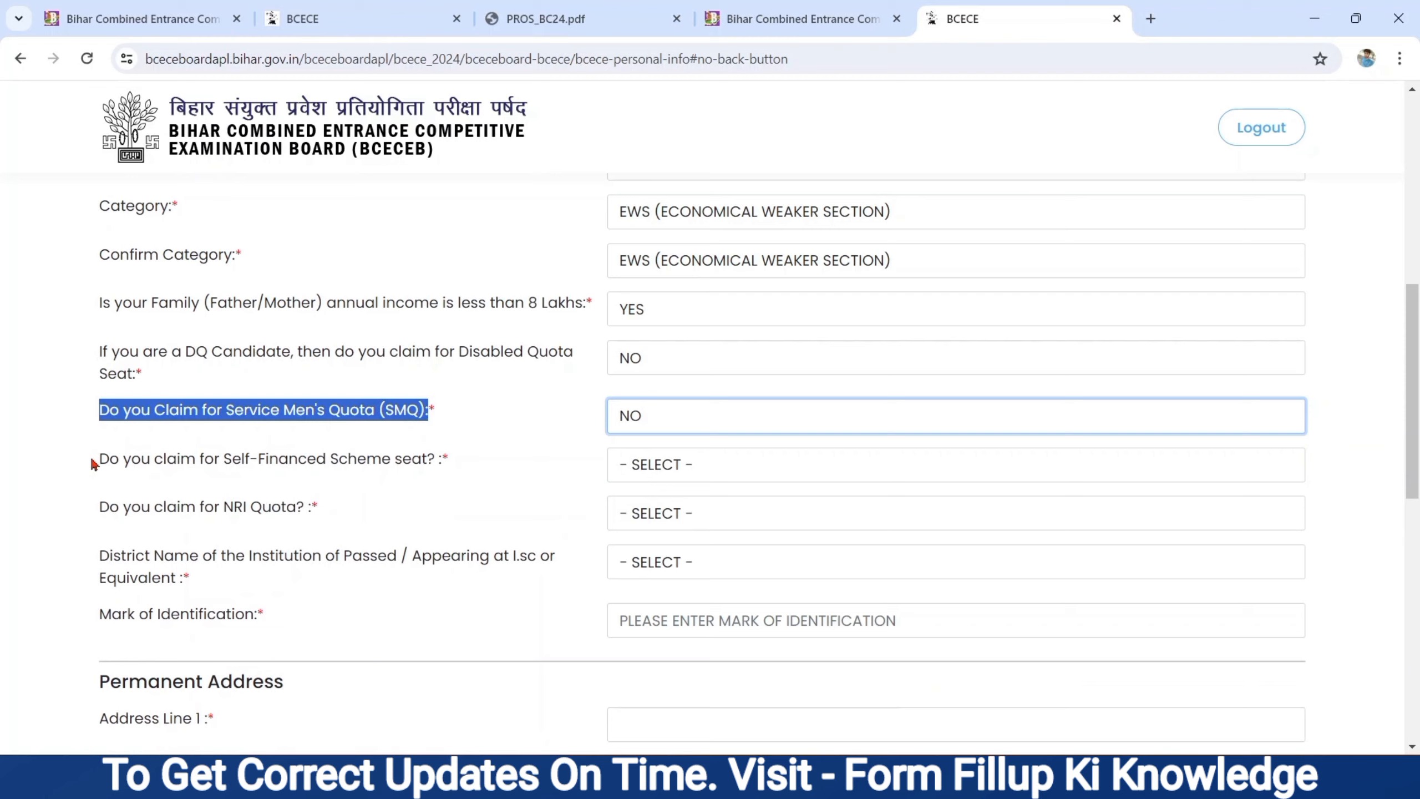
Set both the Self-Financed Scheme seat claim and the NRI Quota claim to NO.
drag(92, 463, 470, 470)
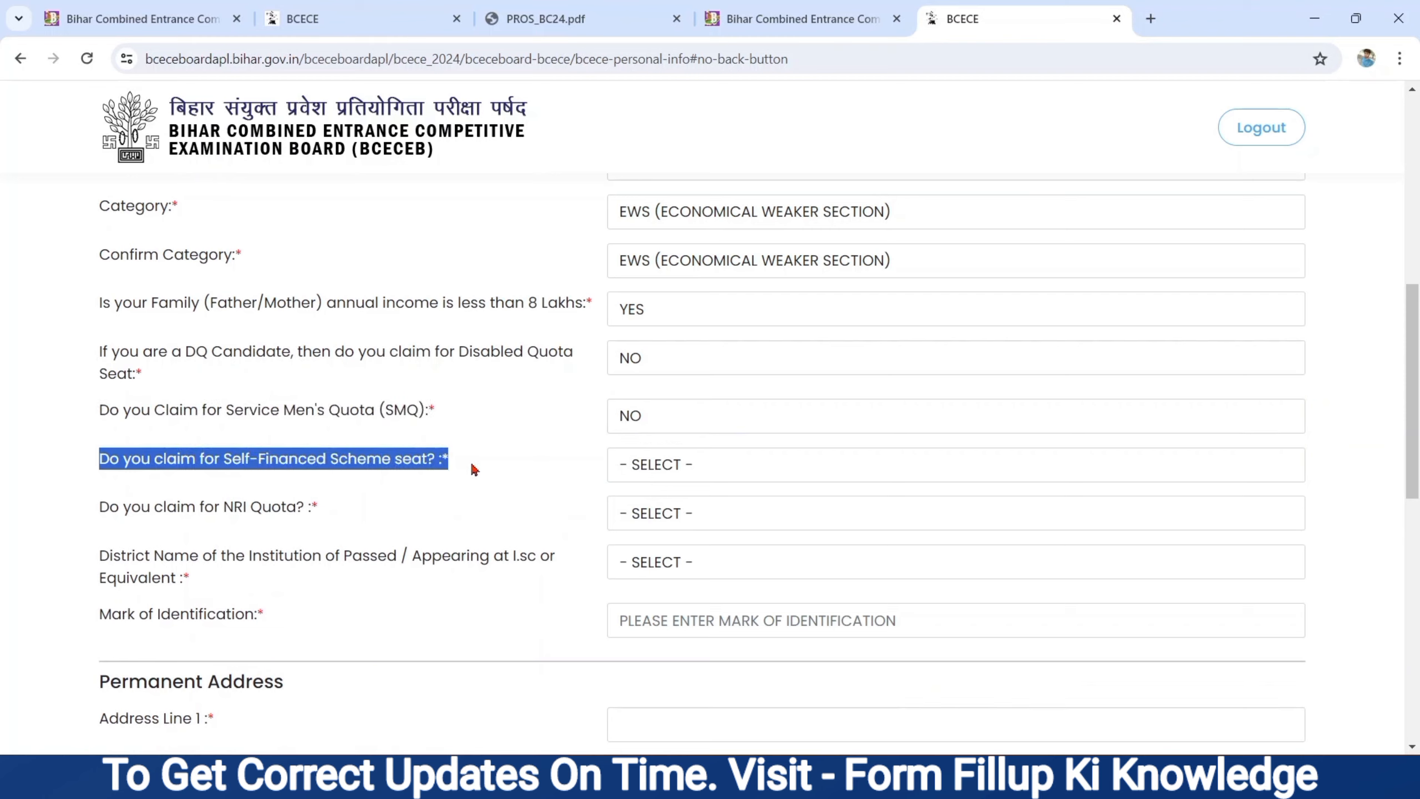
click(701, 472)
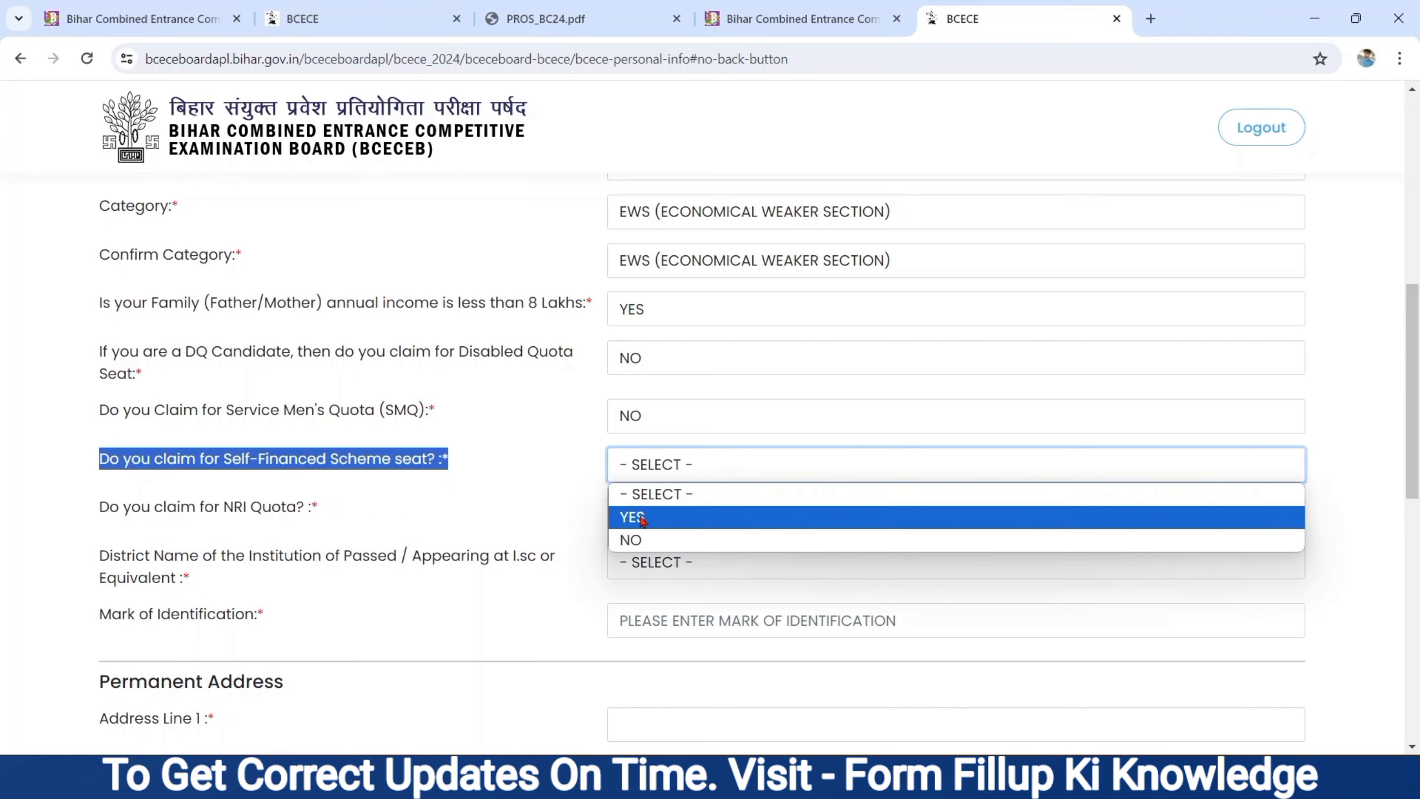
click(636, 540)
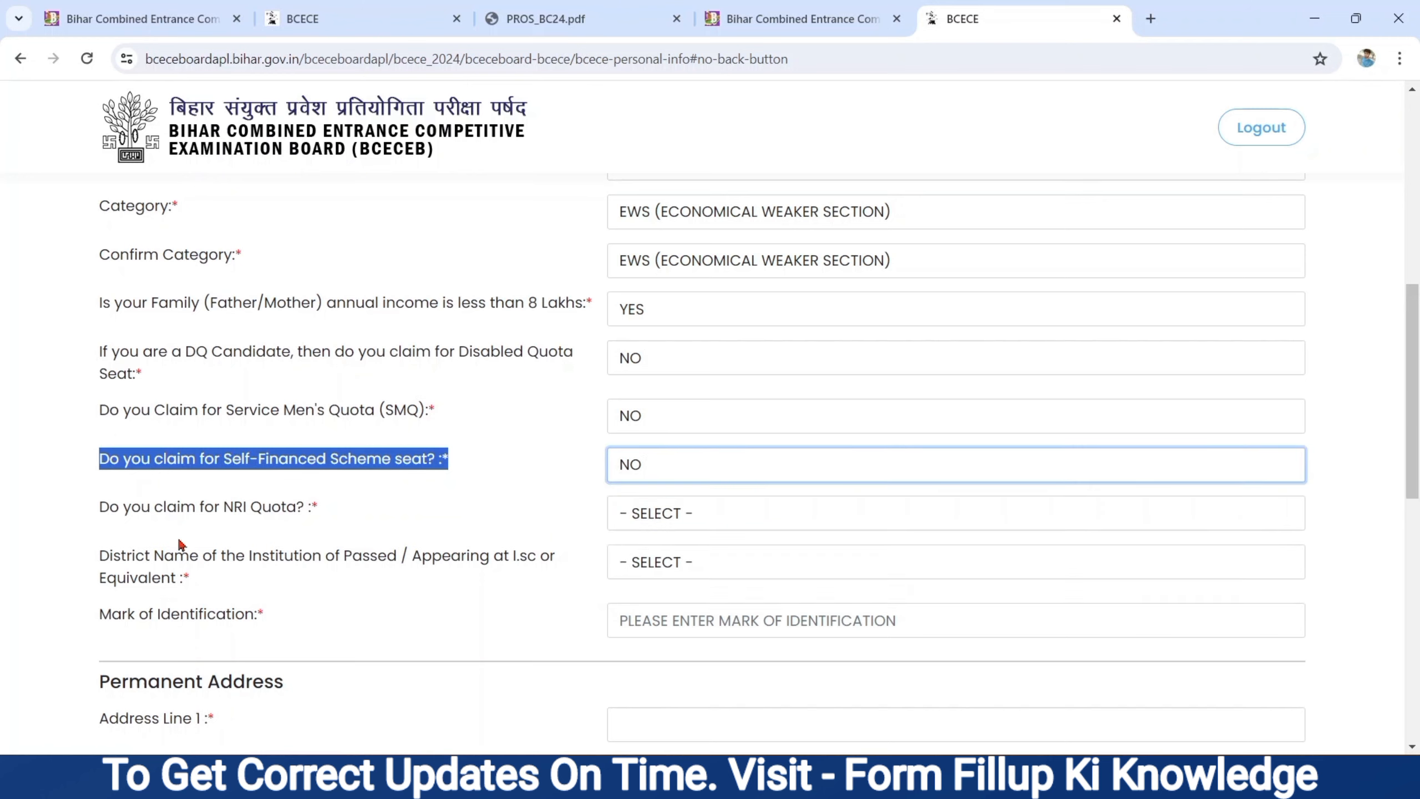
drag(104, 511, 320, 509)
click(642, 521)
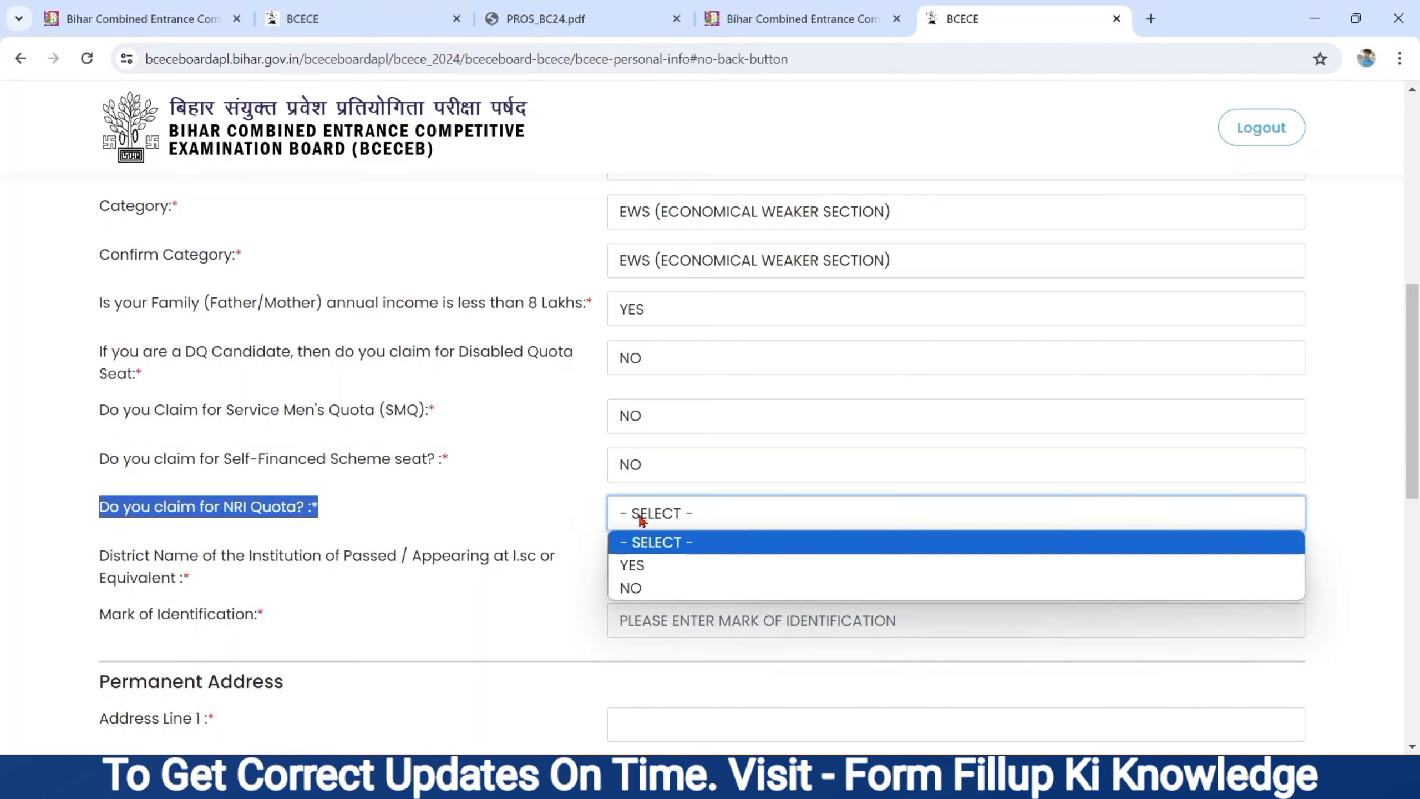
click(635, 593)
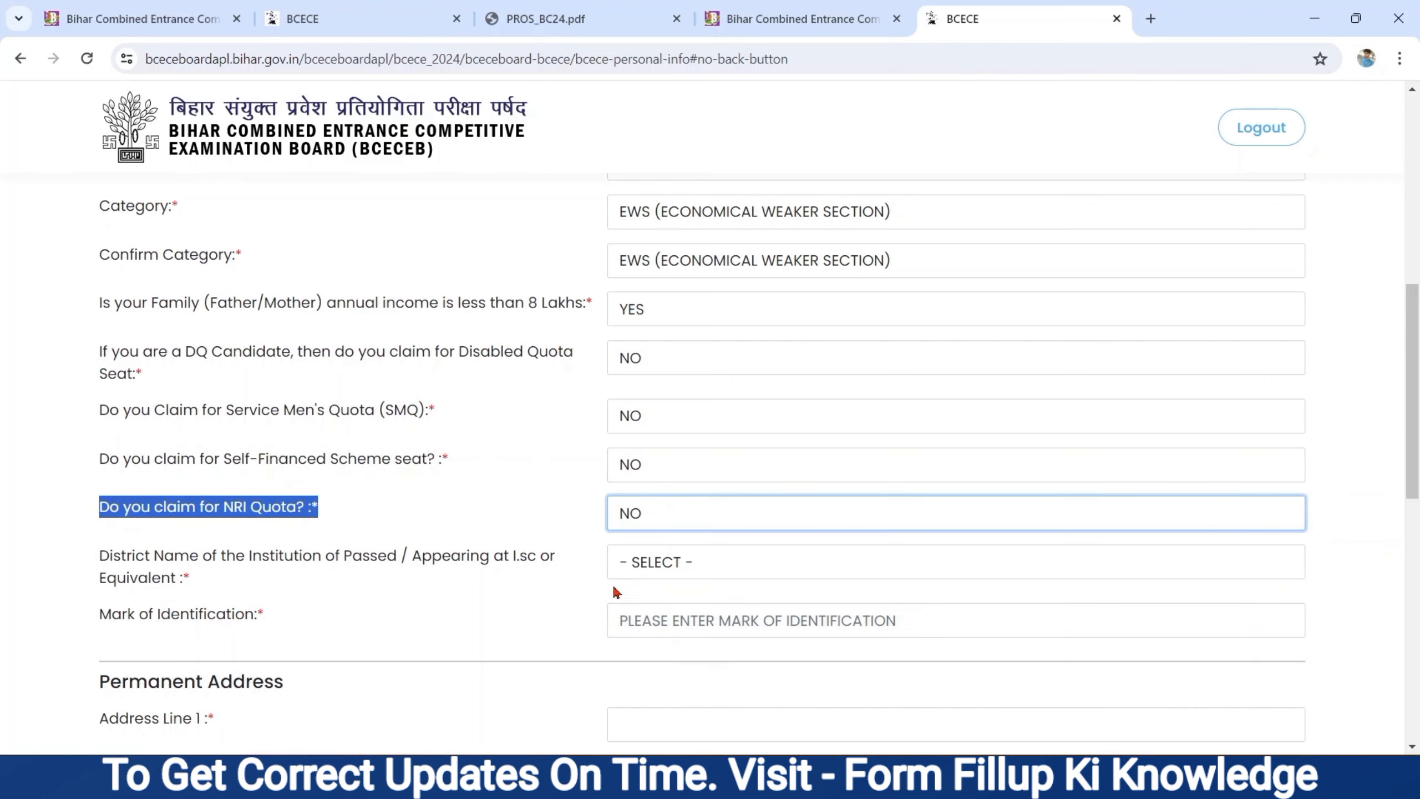
Set the district of the institution of passed / appearing at I.sc or equivalent to EAST CHAMPARAN.
drag(96, 555, 334, 576)
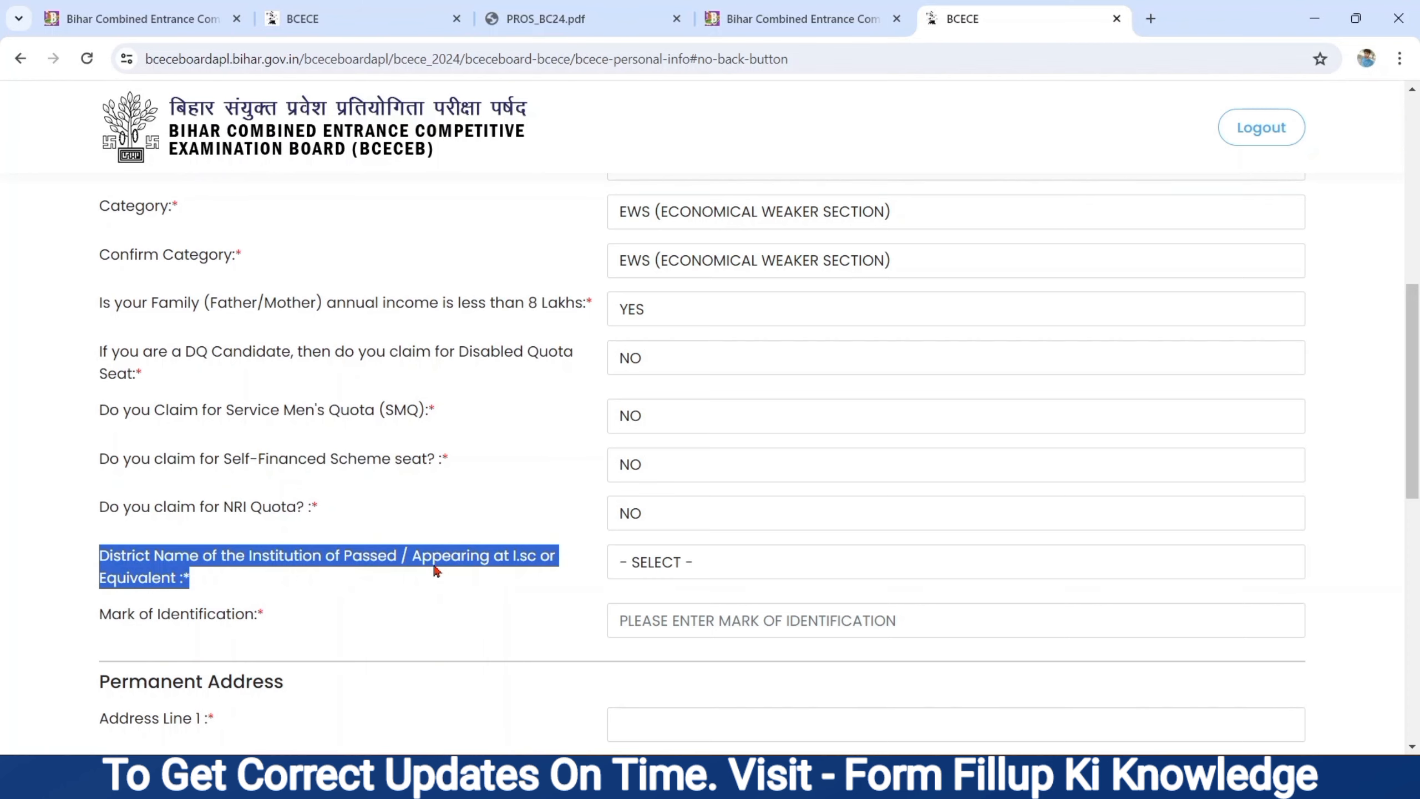
click(705, 560)
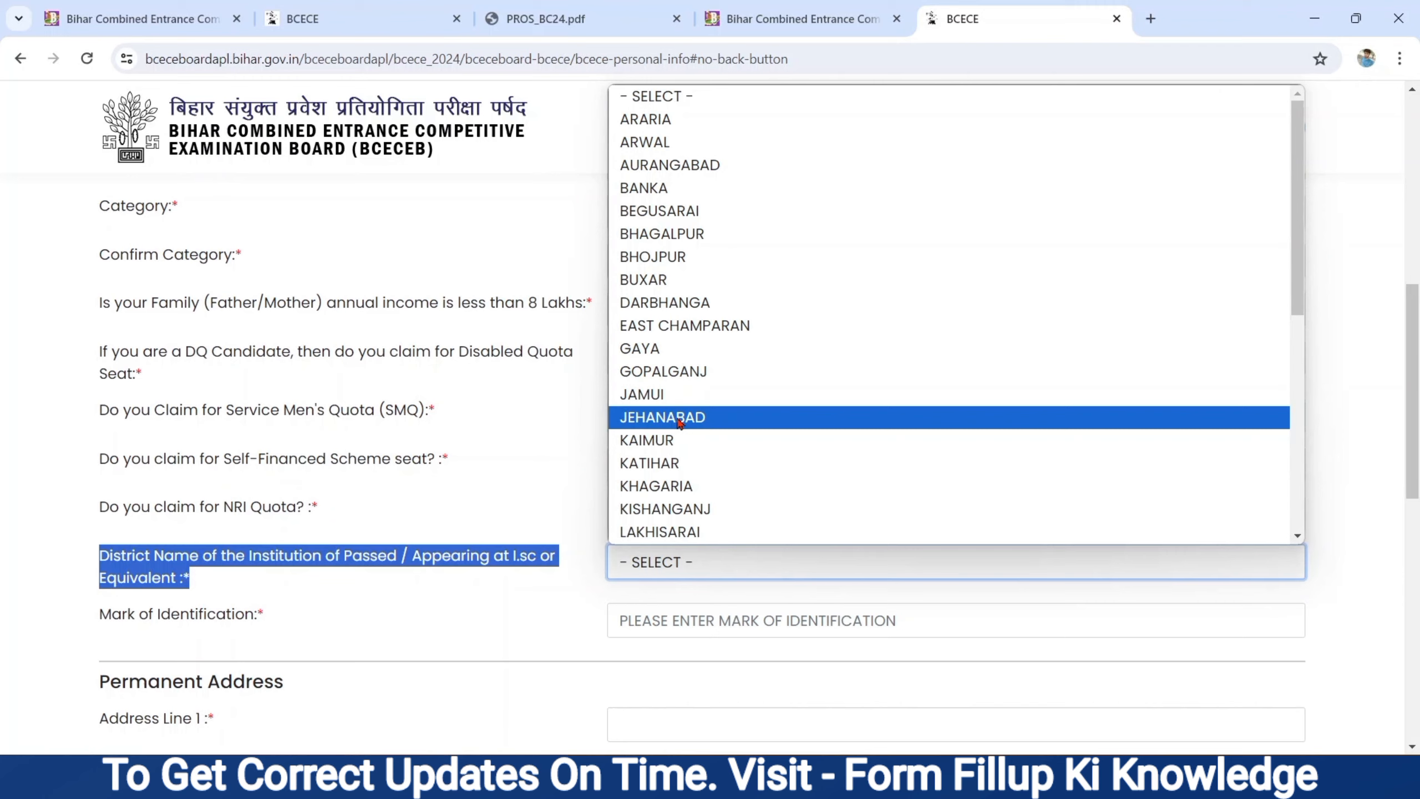
click(688, 326)
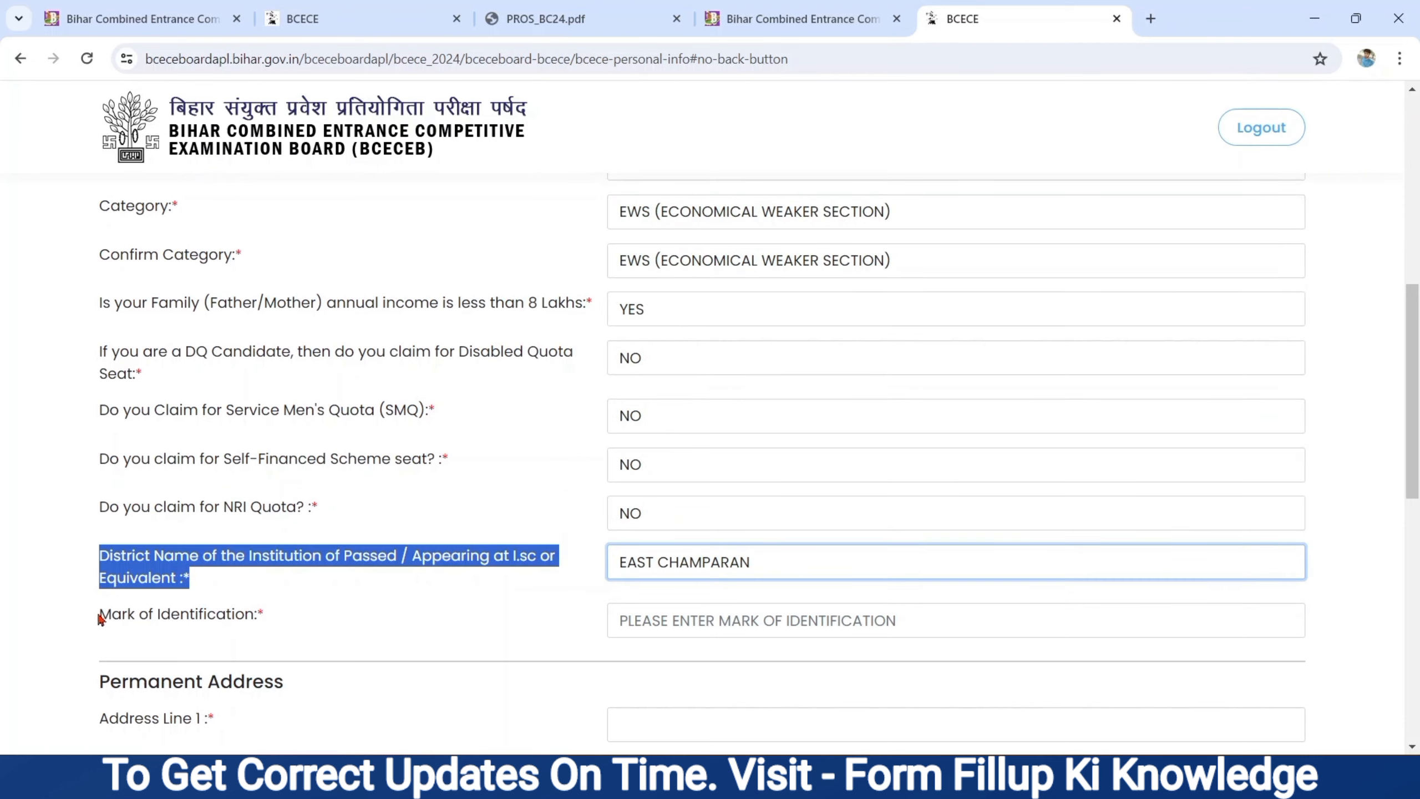
Examine the mark of identification entry and the three address line entries of the permanent address.
drag(100, 617, 260, 623)
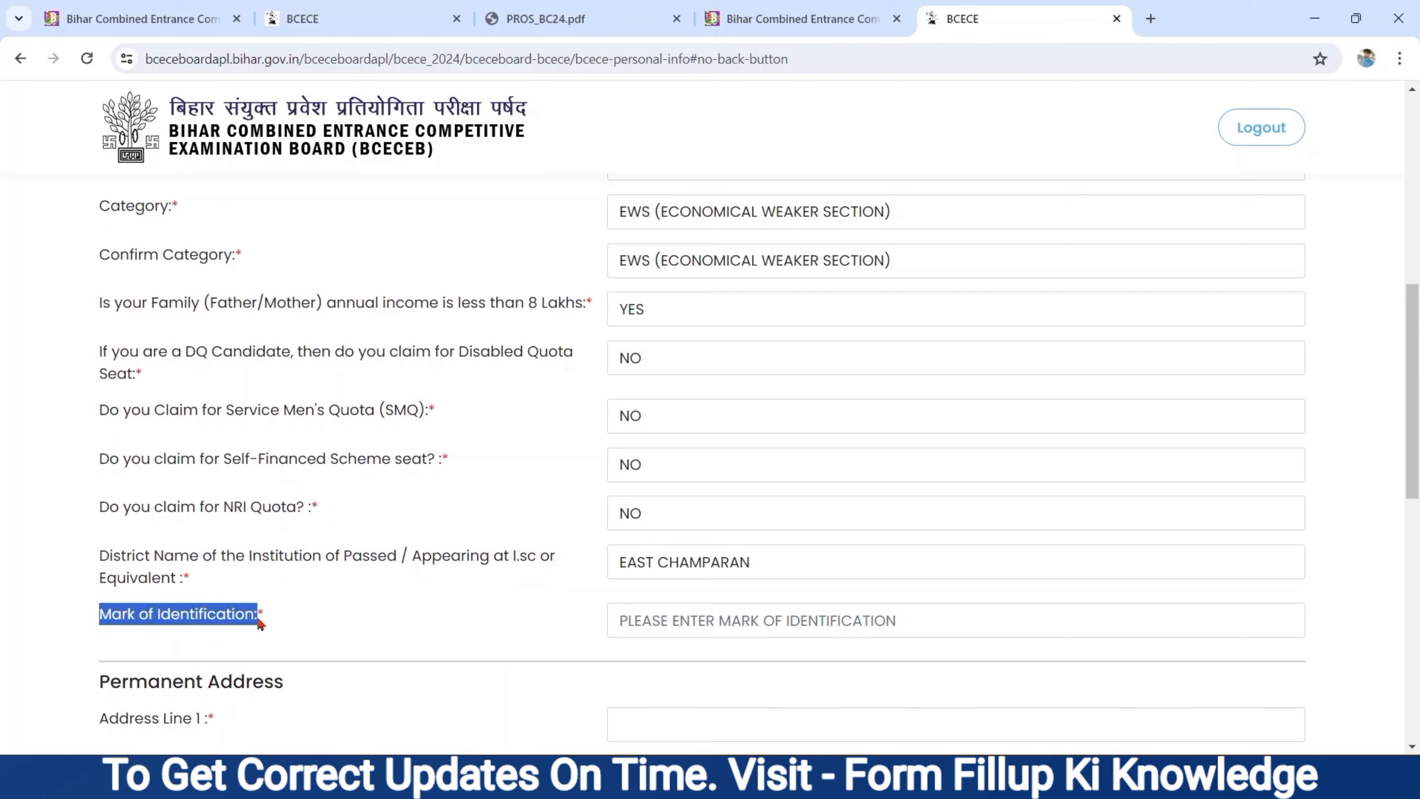
click(704, 608)
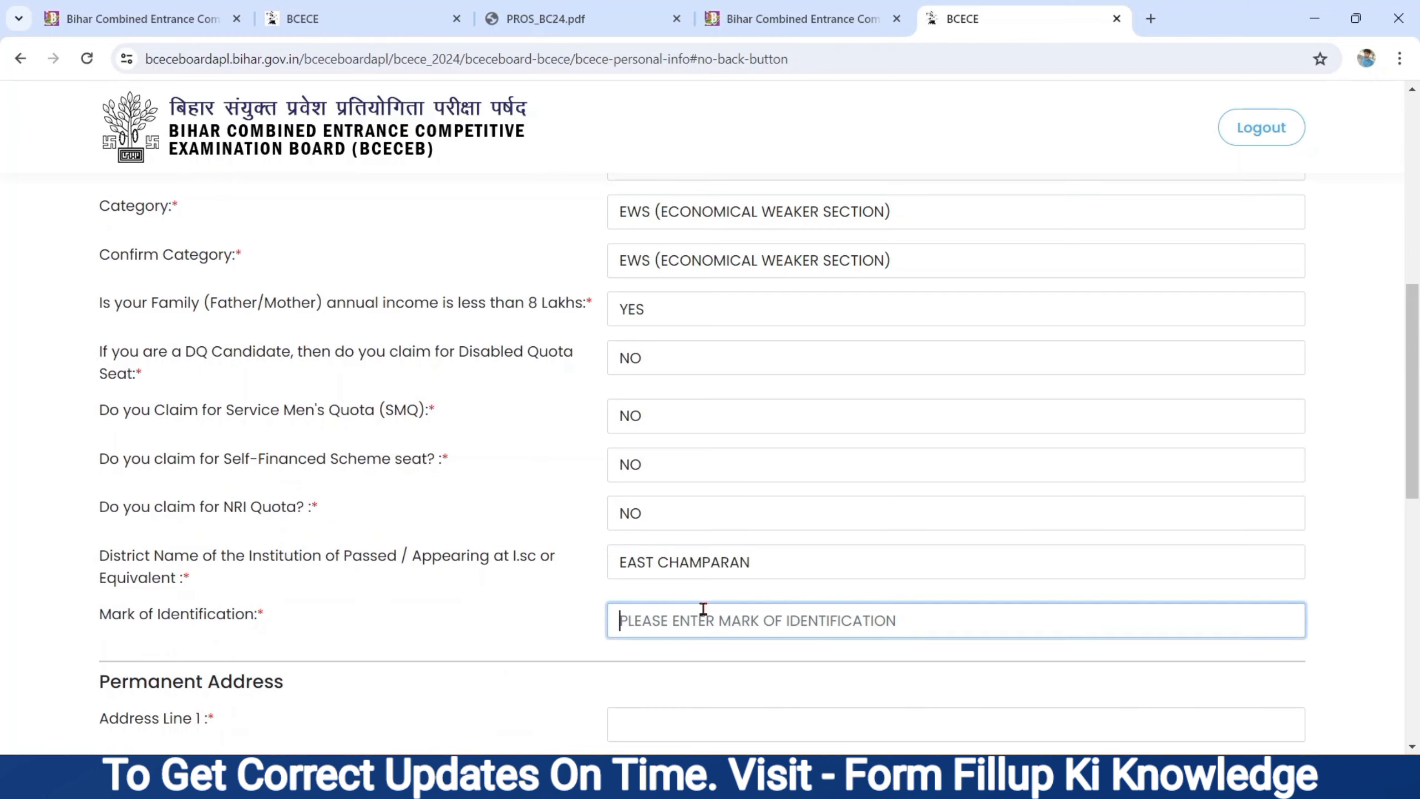
click(482, 624)
scroll(482, 623, down, 1)
scroll(483, 624, down, 6)
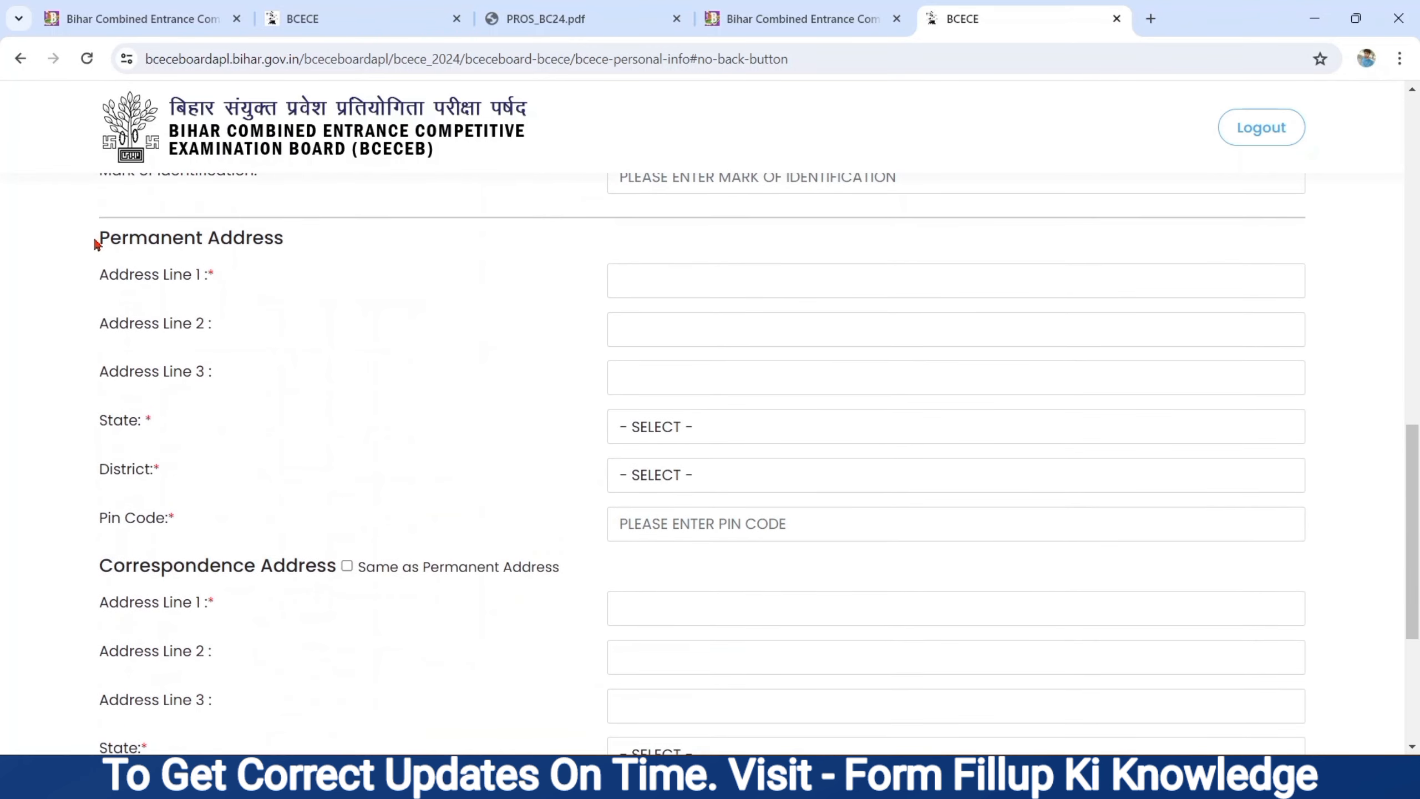
drag(96, 243, 280, 238)
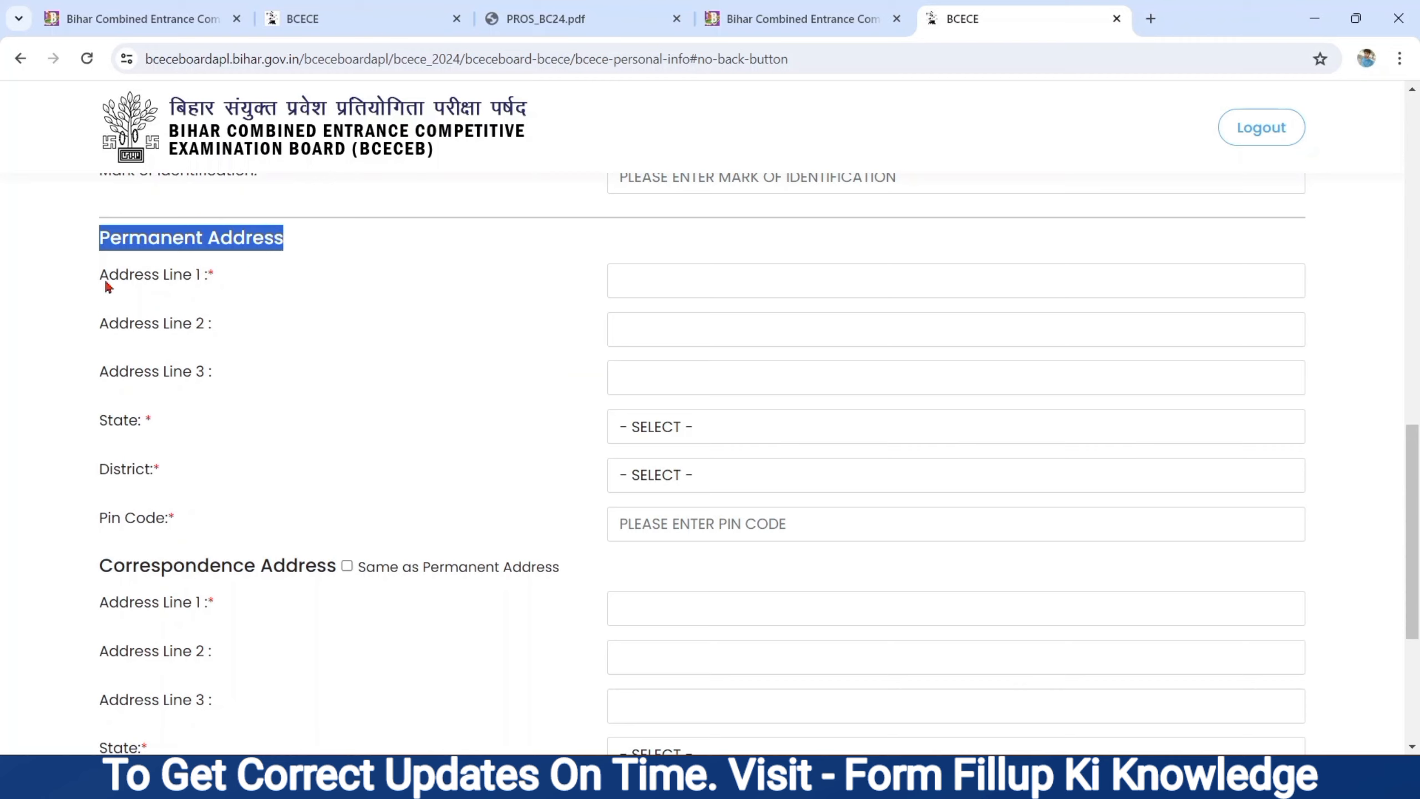
drag(98, 273, 199, 274)
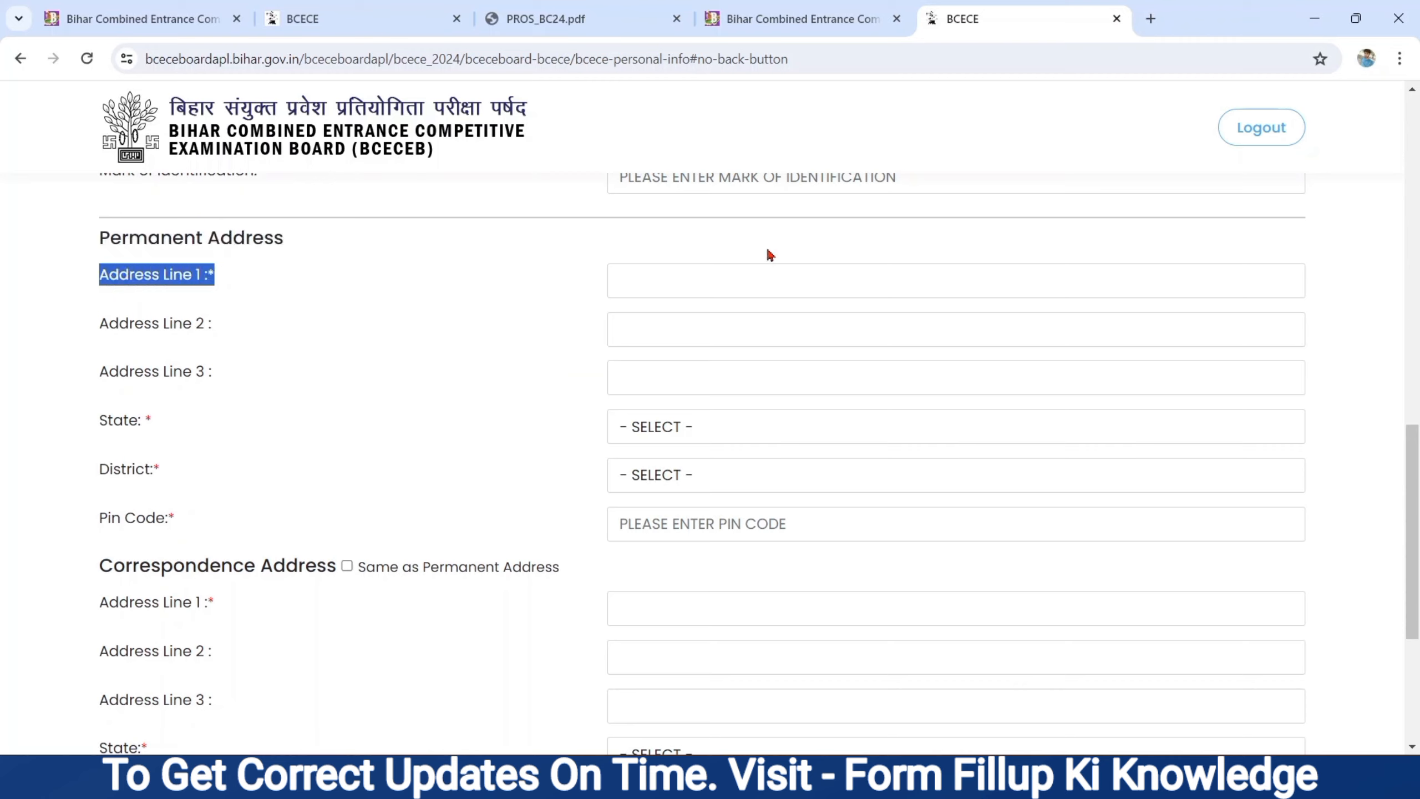
click(710, 279)
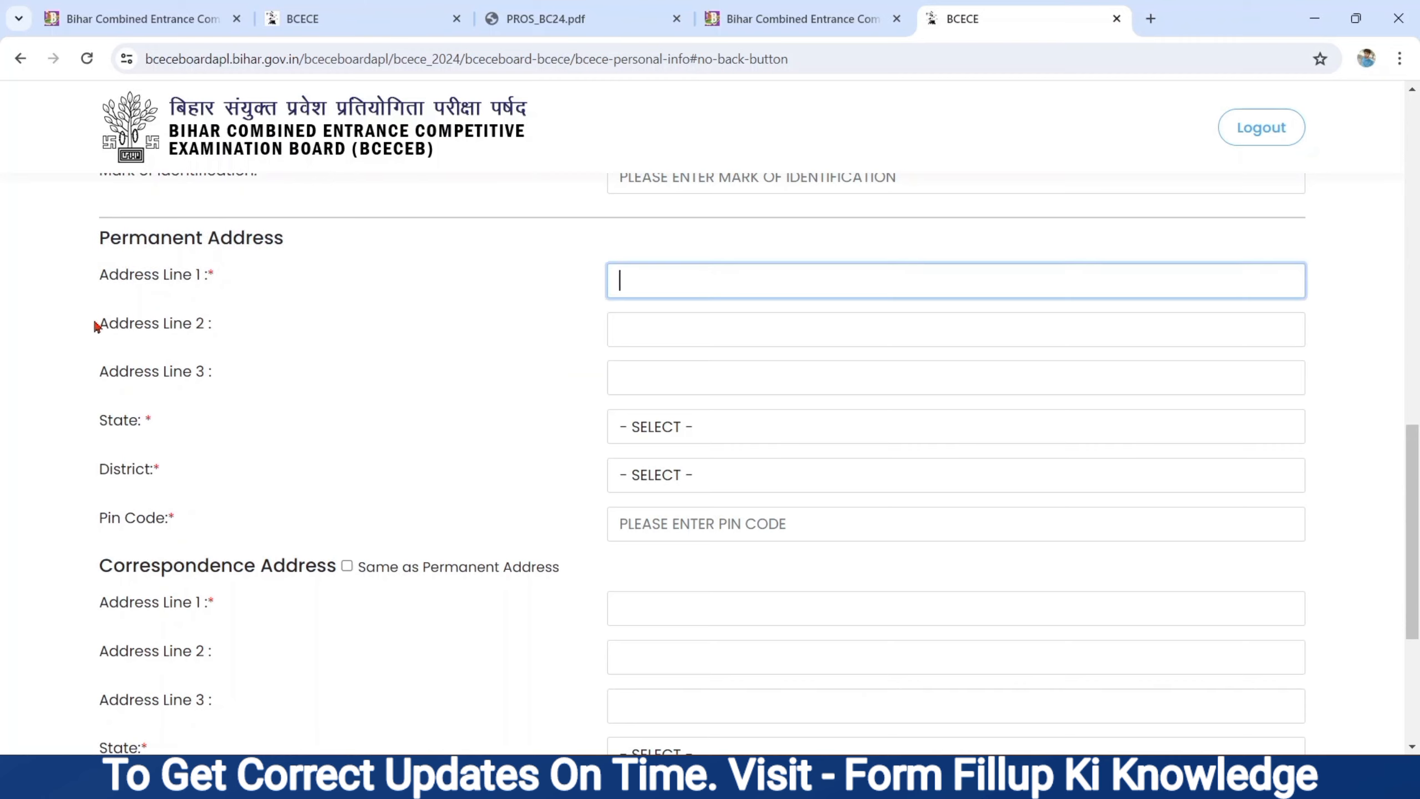
drag(96, 324, 257, 331)
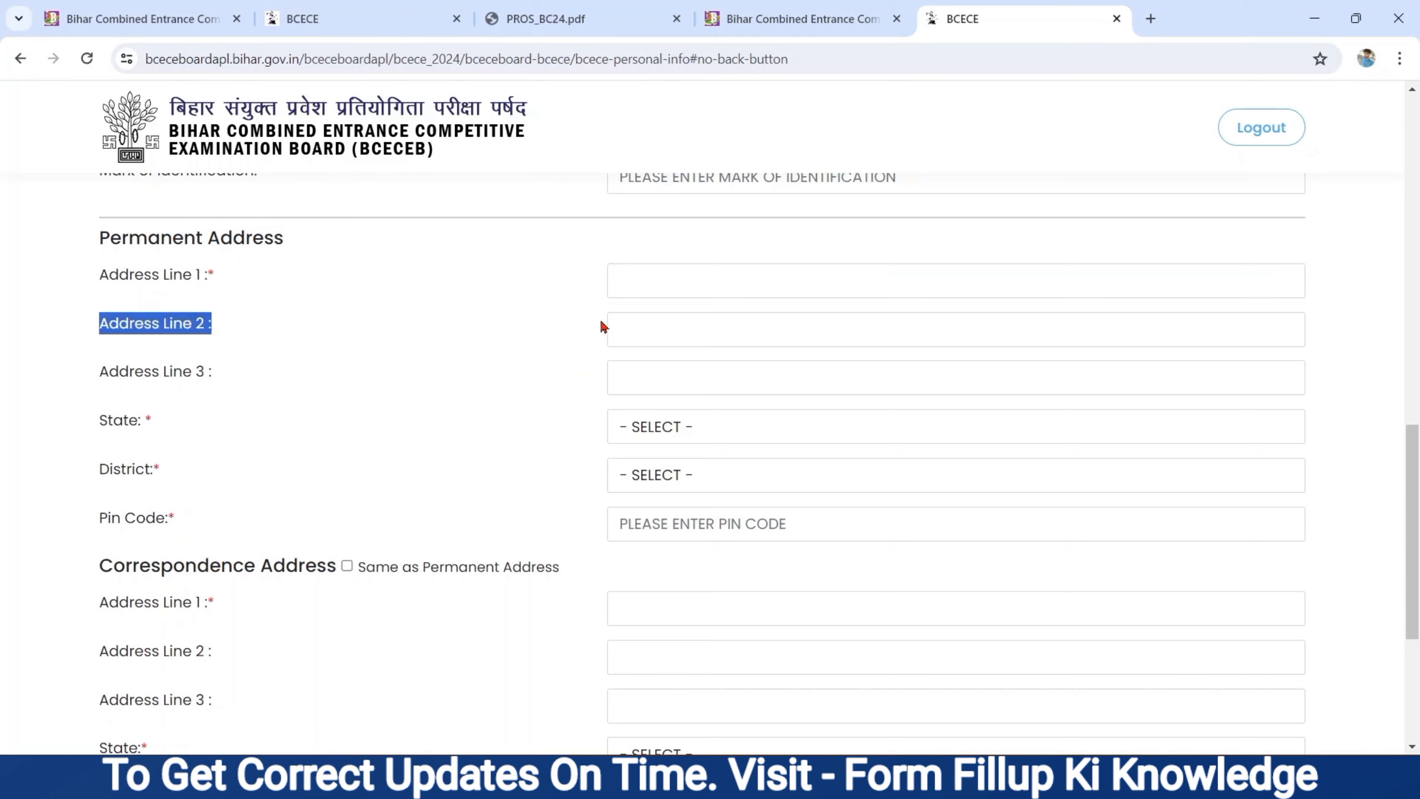
click(621, 326)
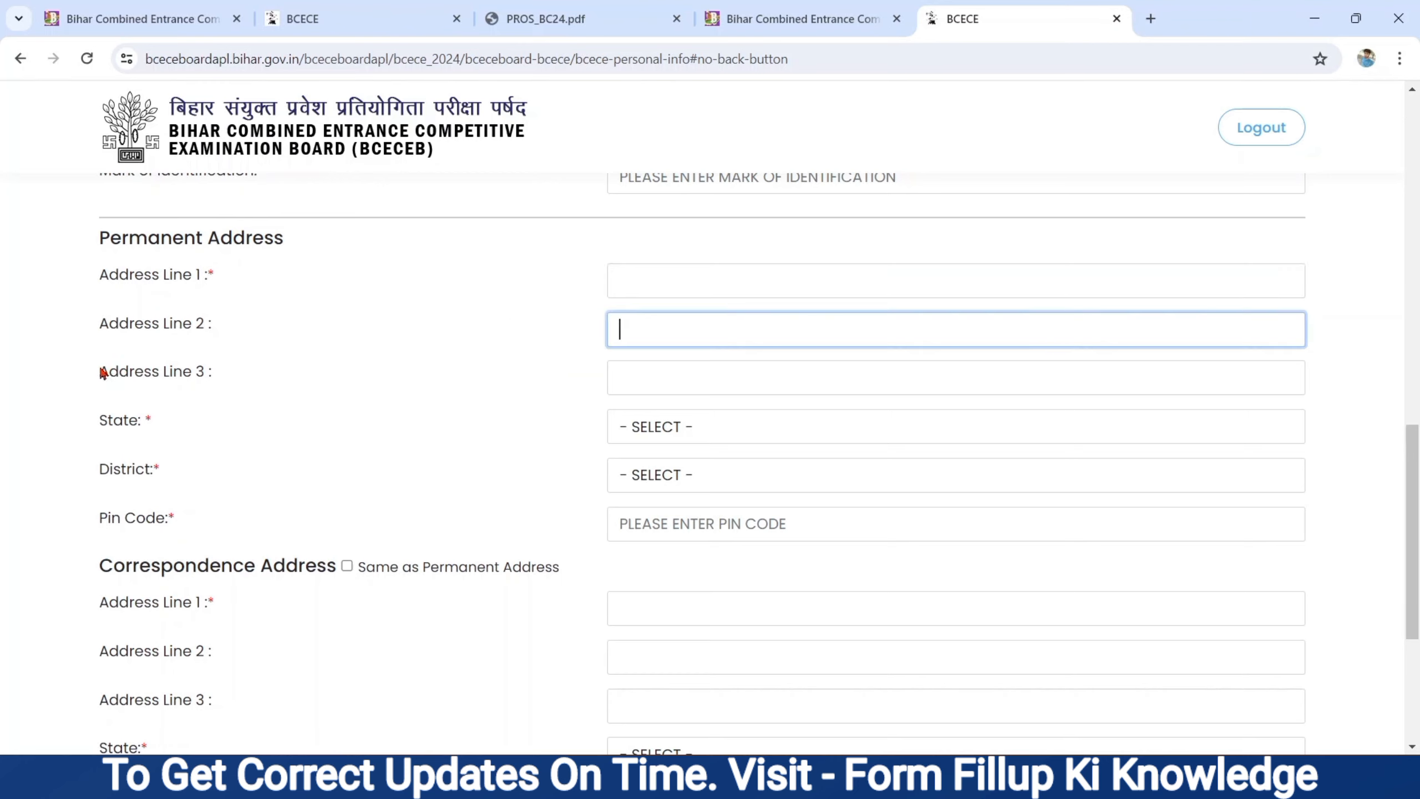
drag(103, 373, 219, 373)
click(645, 373)
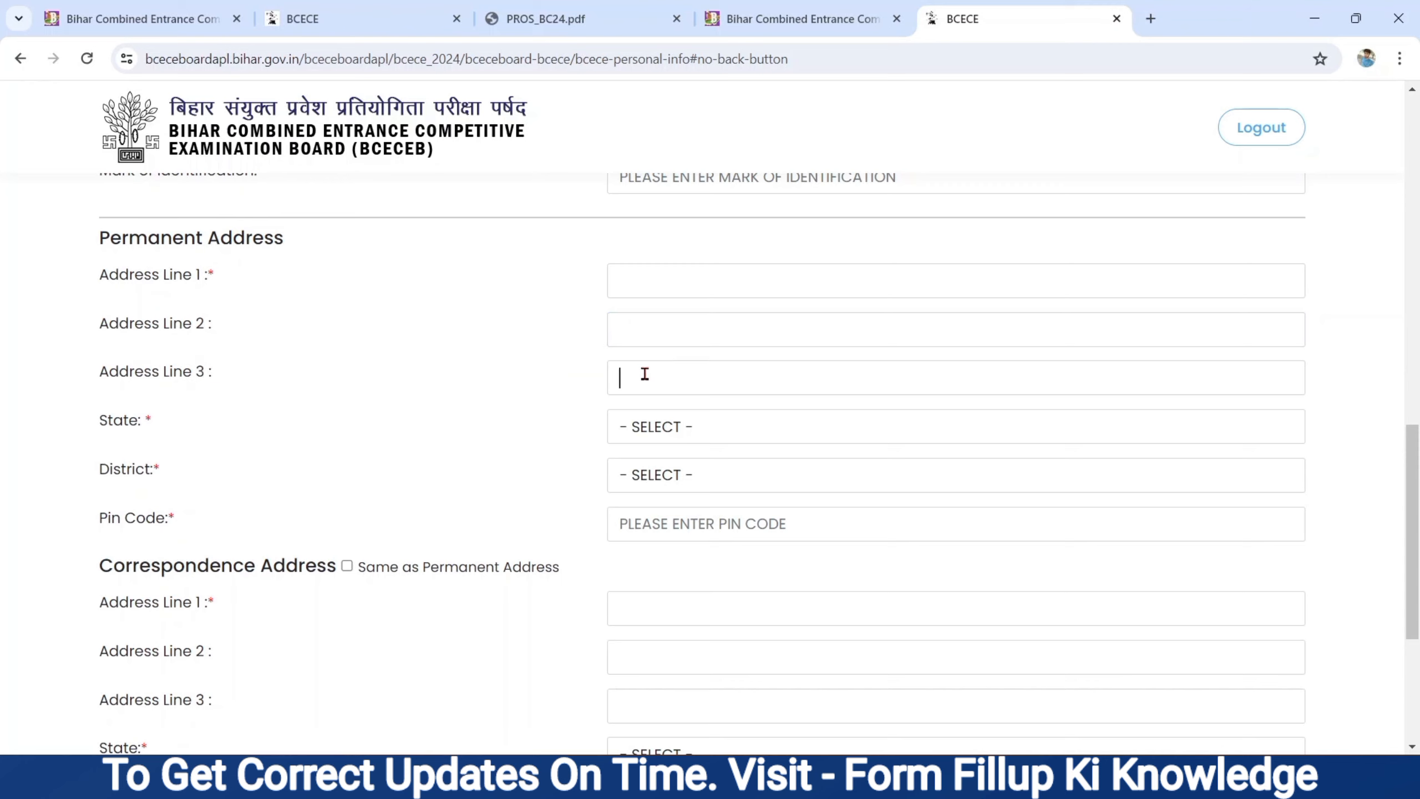
Set the permanent address's state to BIHAR and its district to EAST CHAMPARAN, and go to its pin code entry.
click(734, 436)
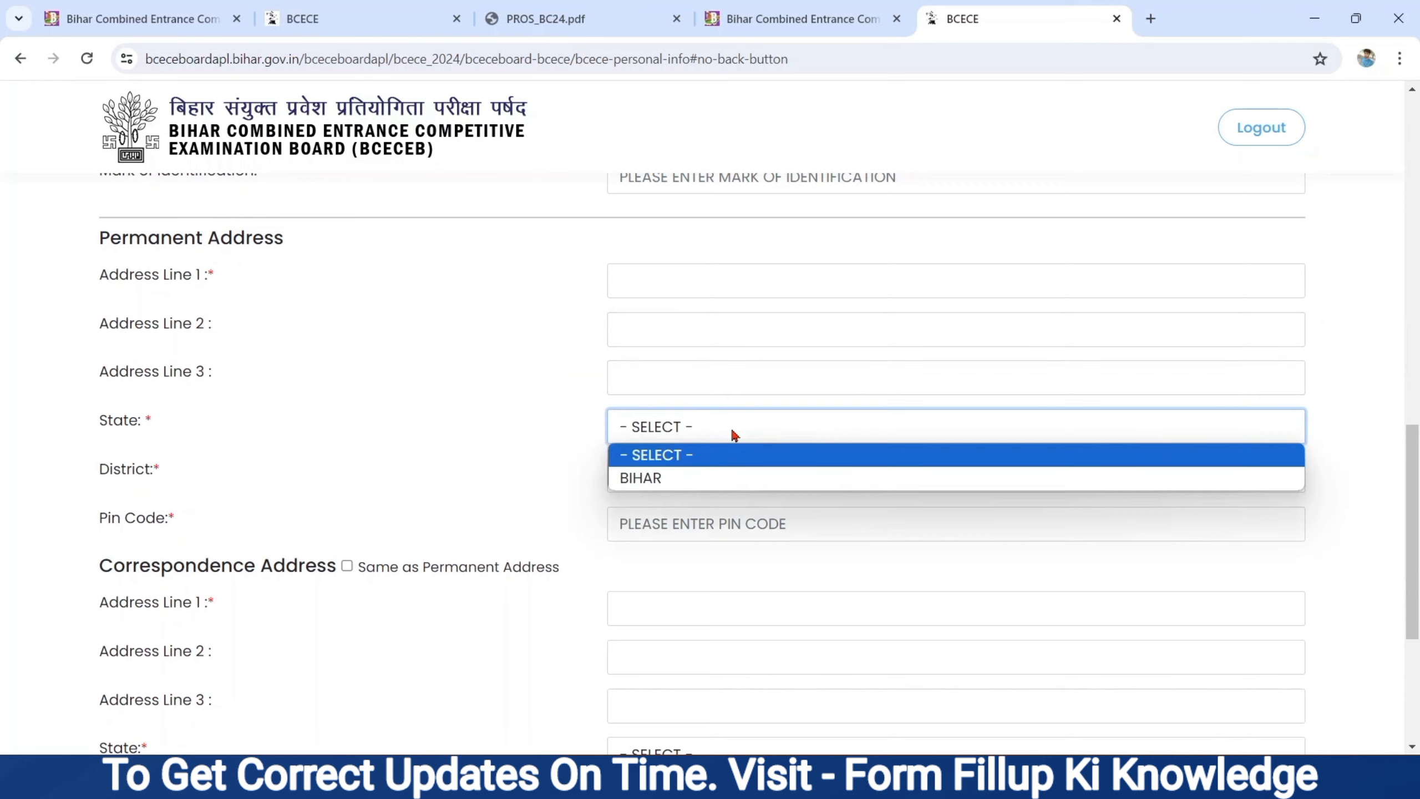
click(664, 480)
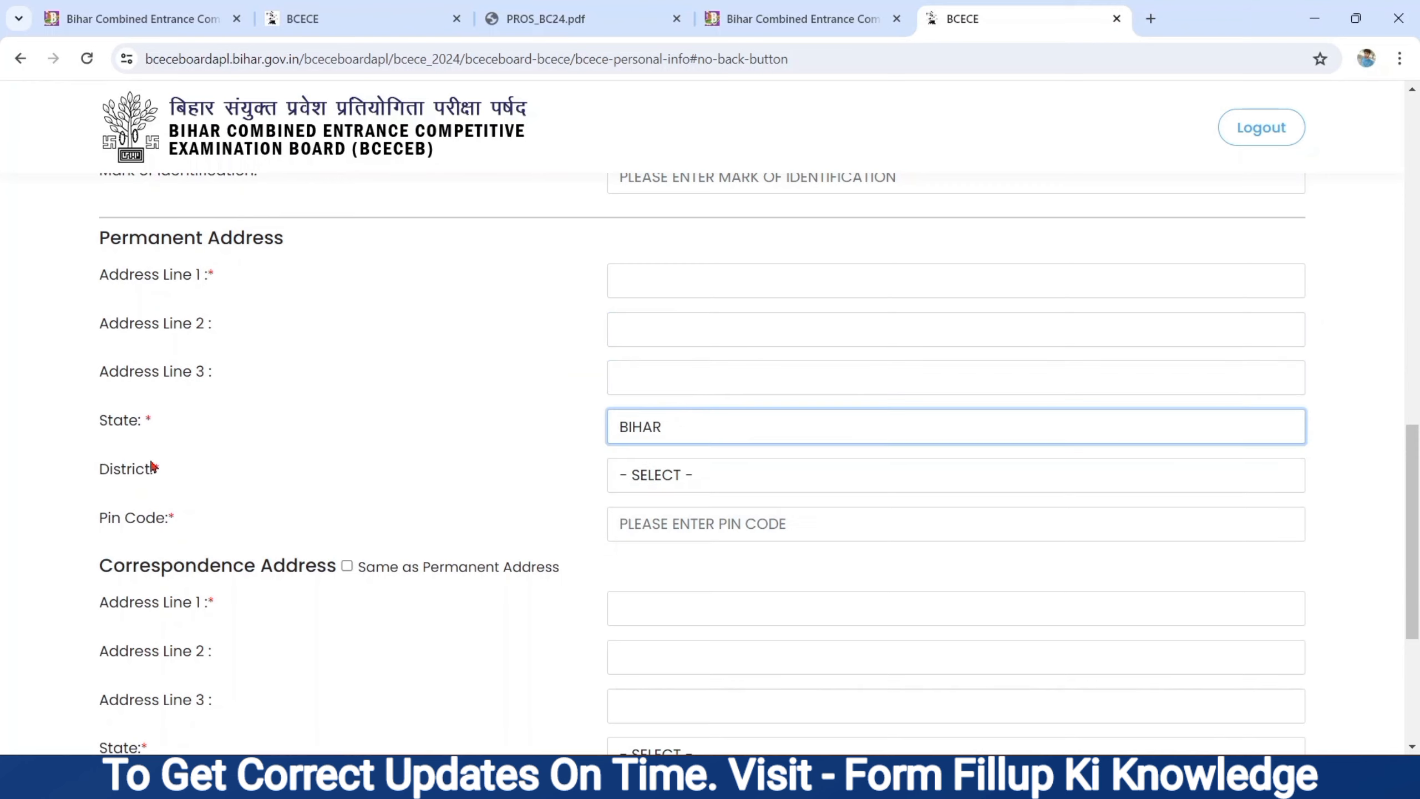
click(700, 480)
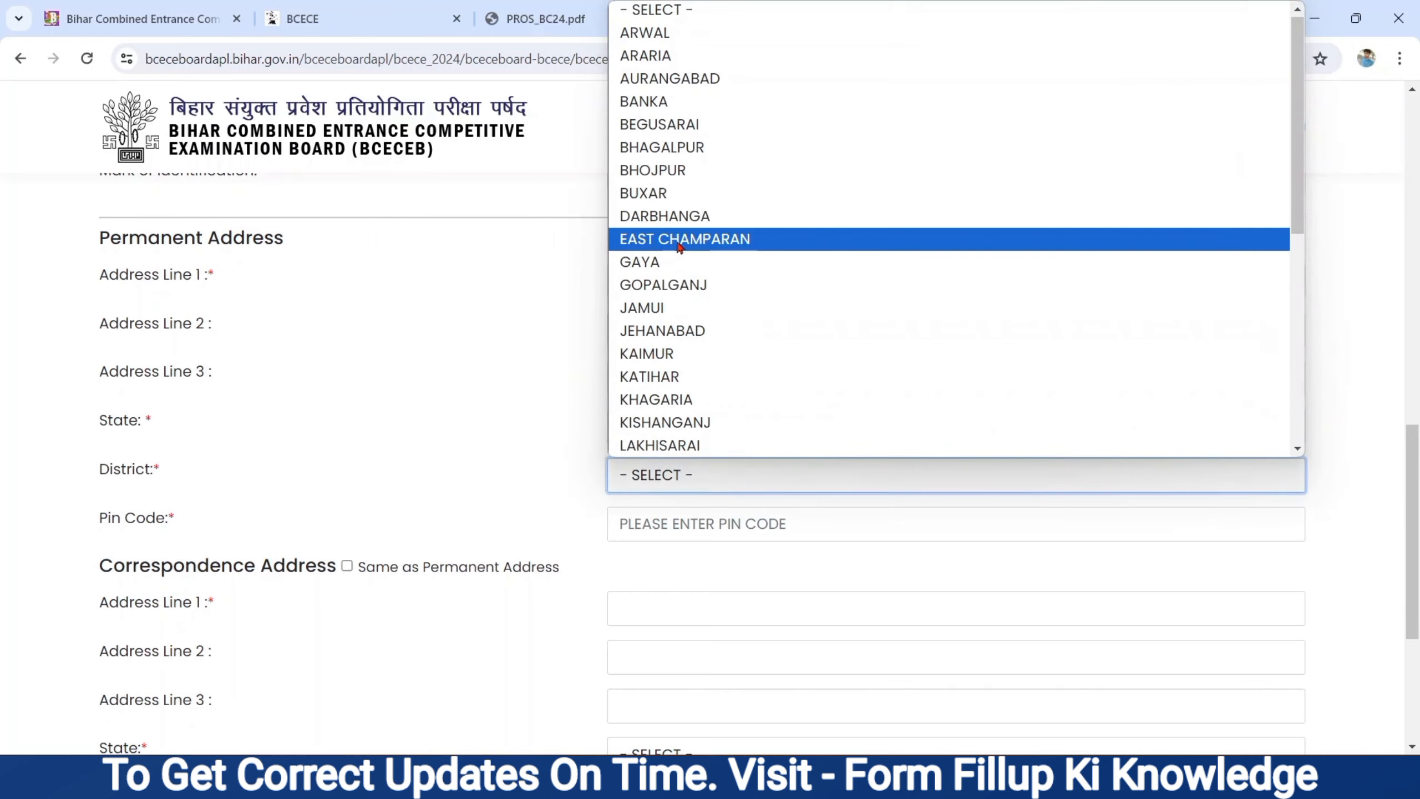
click(678, 240)
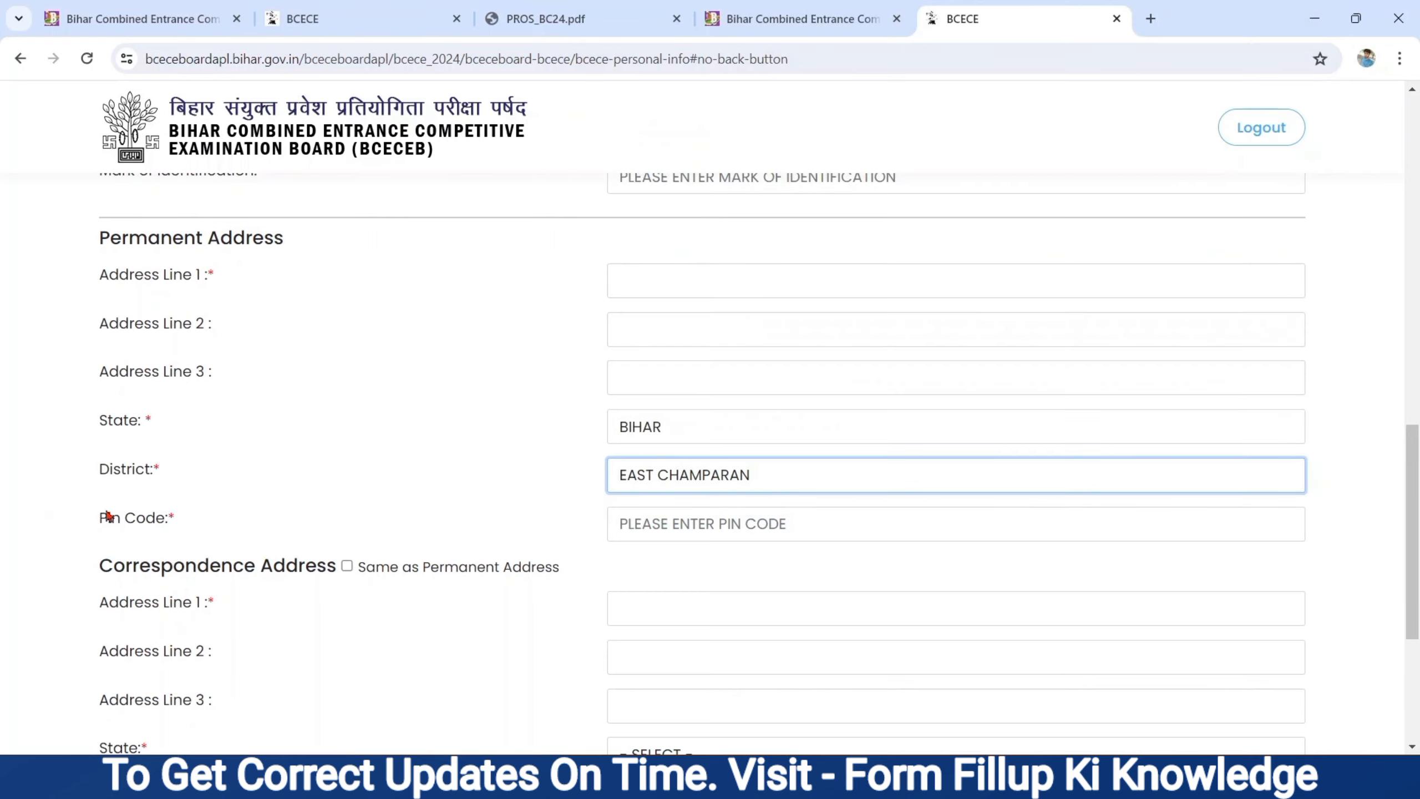
drag(101, 519, 182, 536)
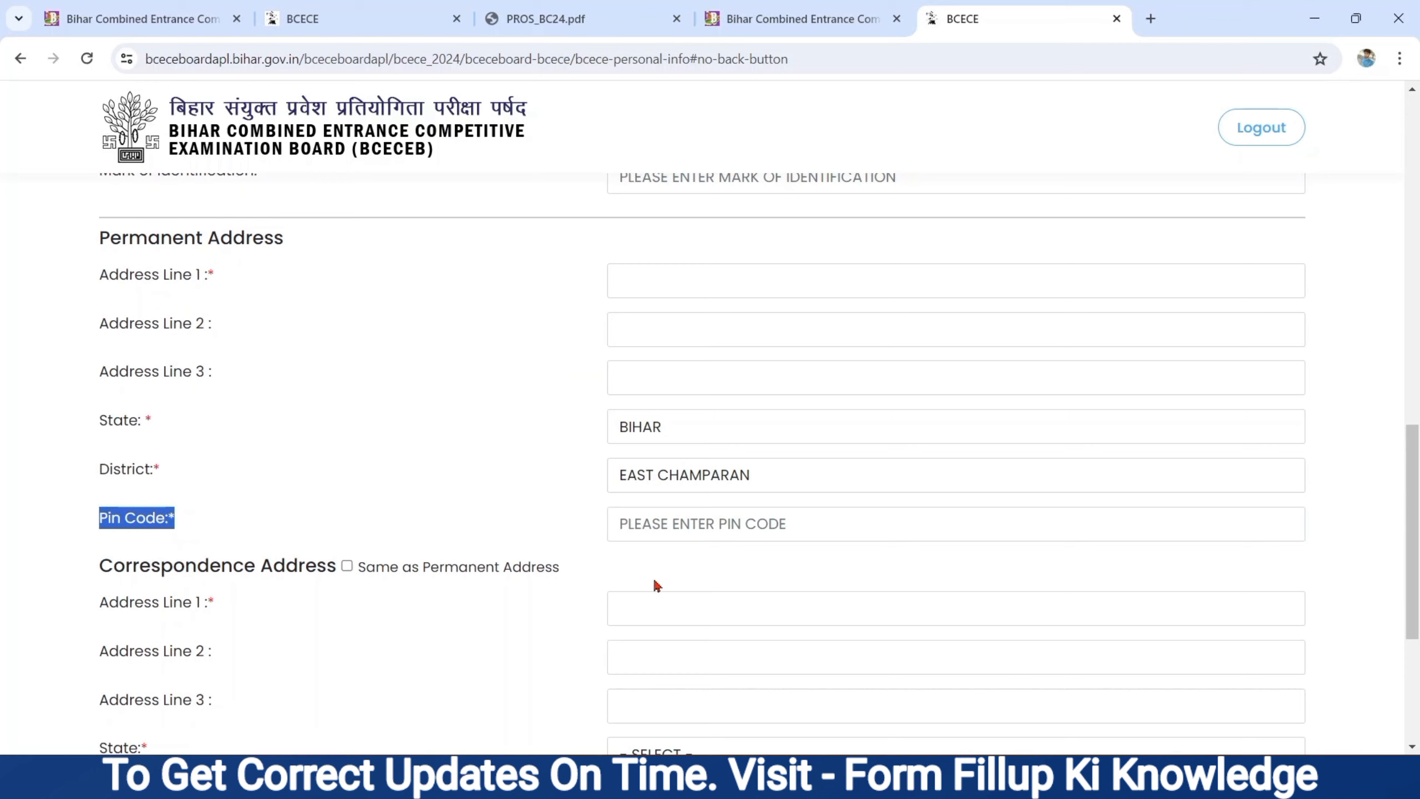
click(645, 523)
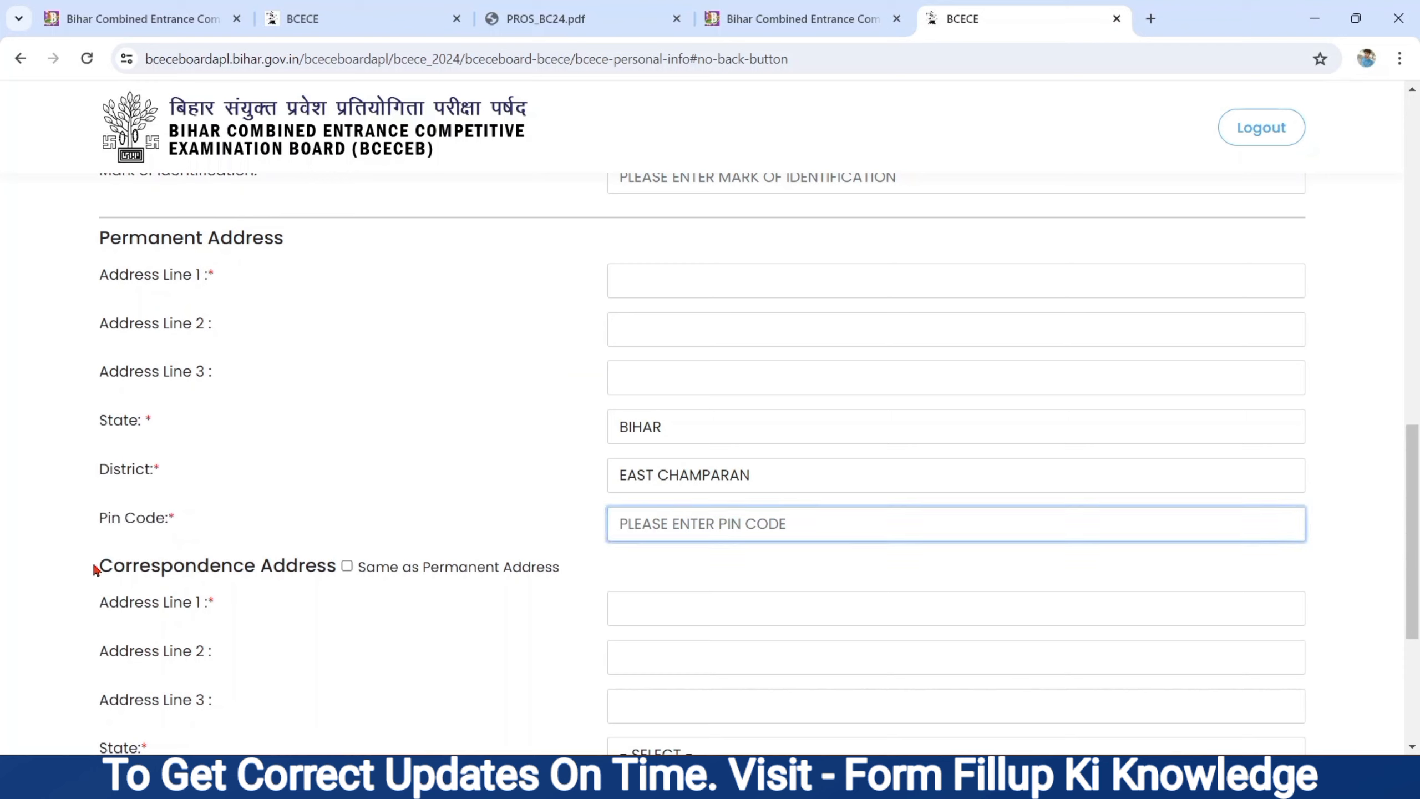
Mark the correspondence address as same as the permanent address and submit the personal information to continue.
drag(95, 569, 584, 592)
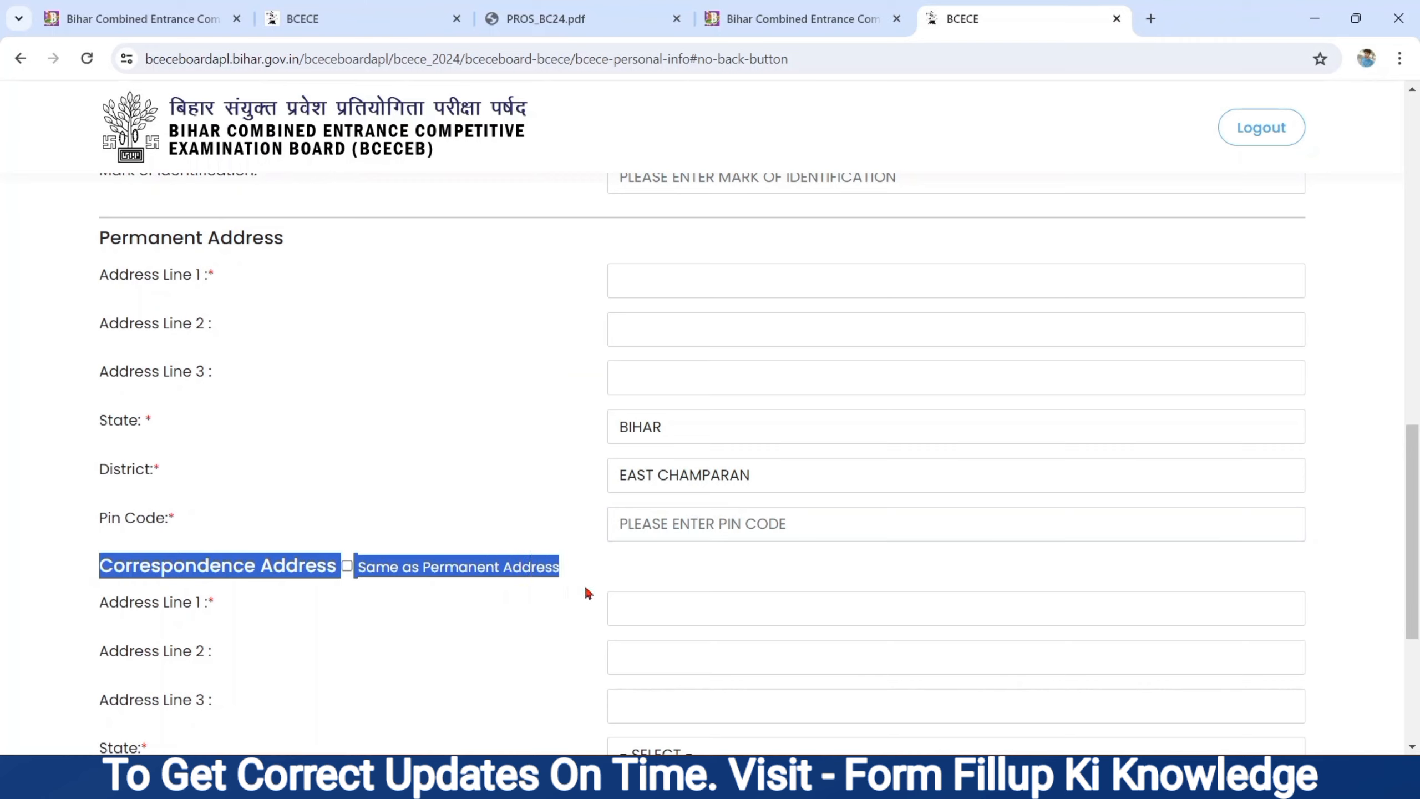
click(347, 567)
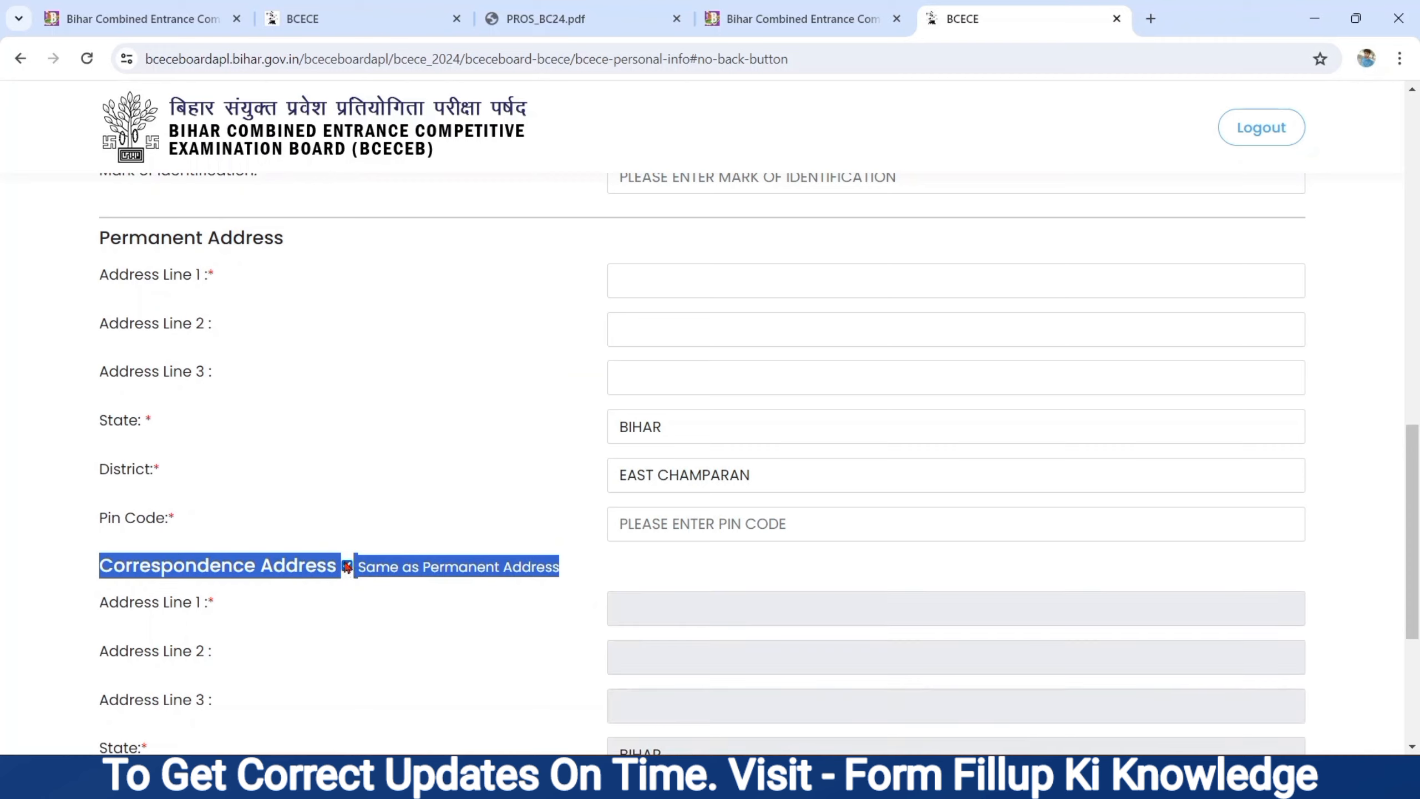
click(347, 567)
click(364, 618)
scroll(364, 618, down, 4)
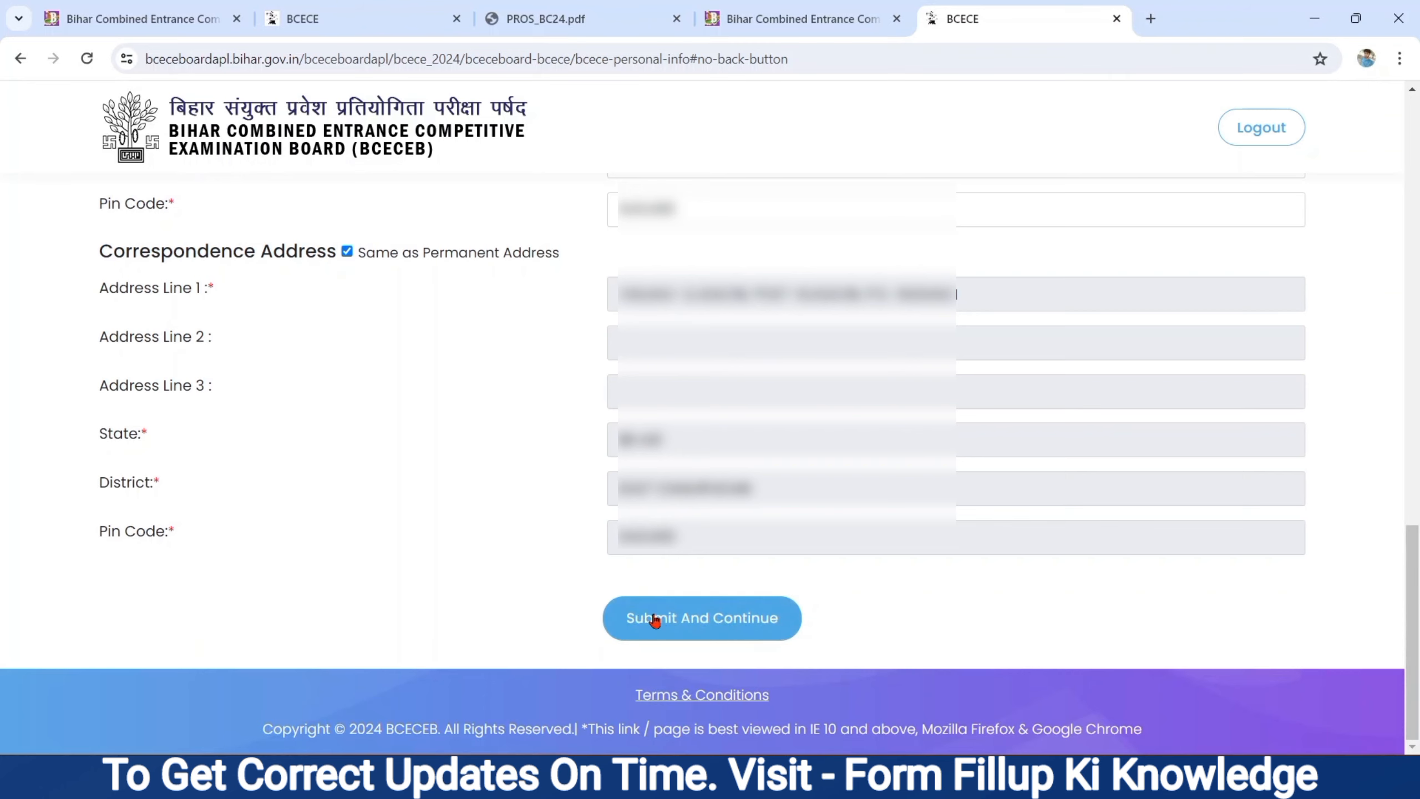
click(654, 615)
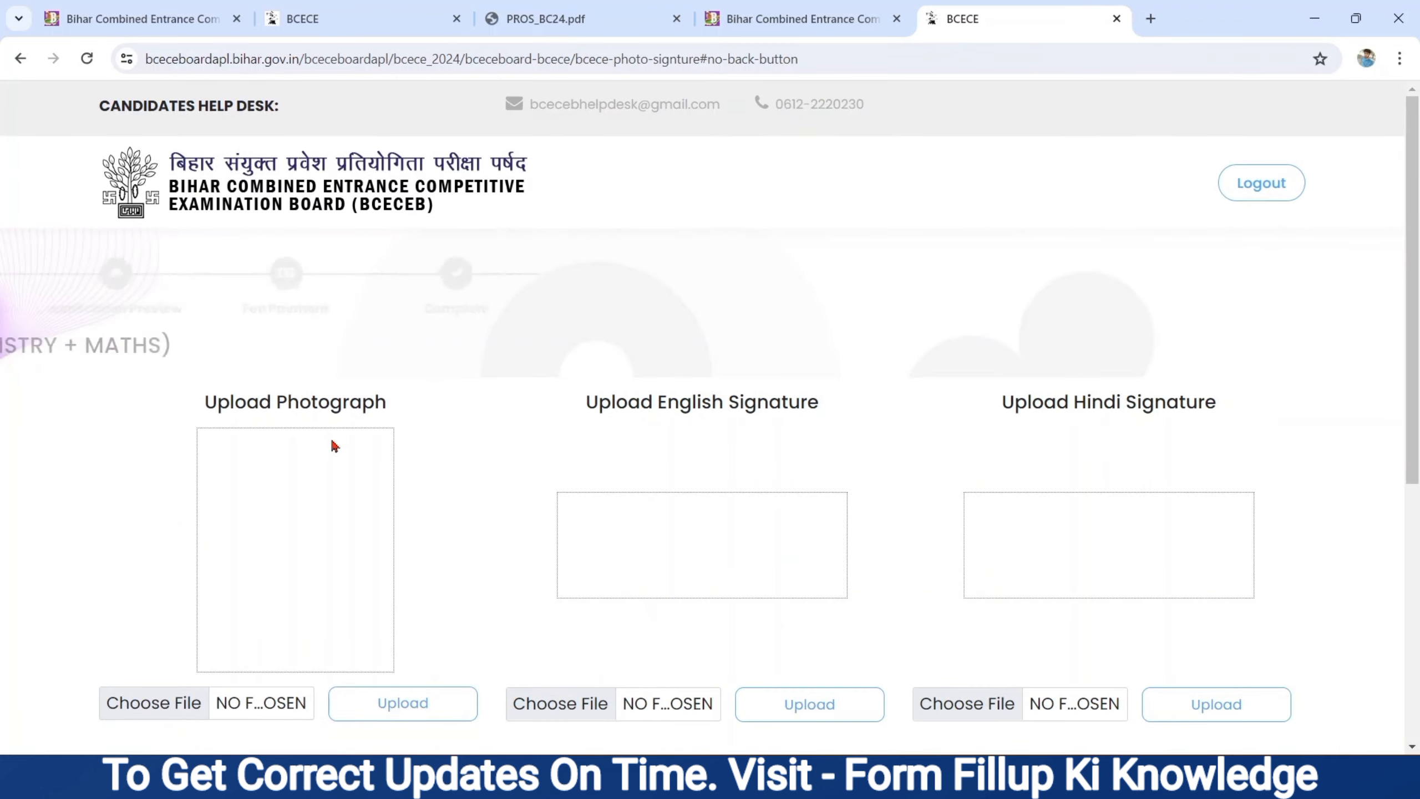
Examine the photograph, English signature and Hindi signature upload areas with their size, format and background guidelines.
drag(200, 403, 1166, 408)
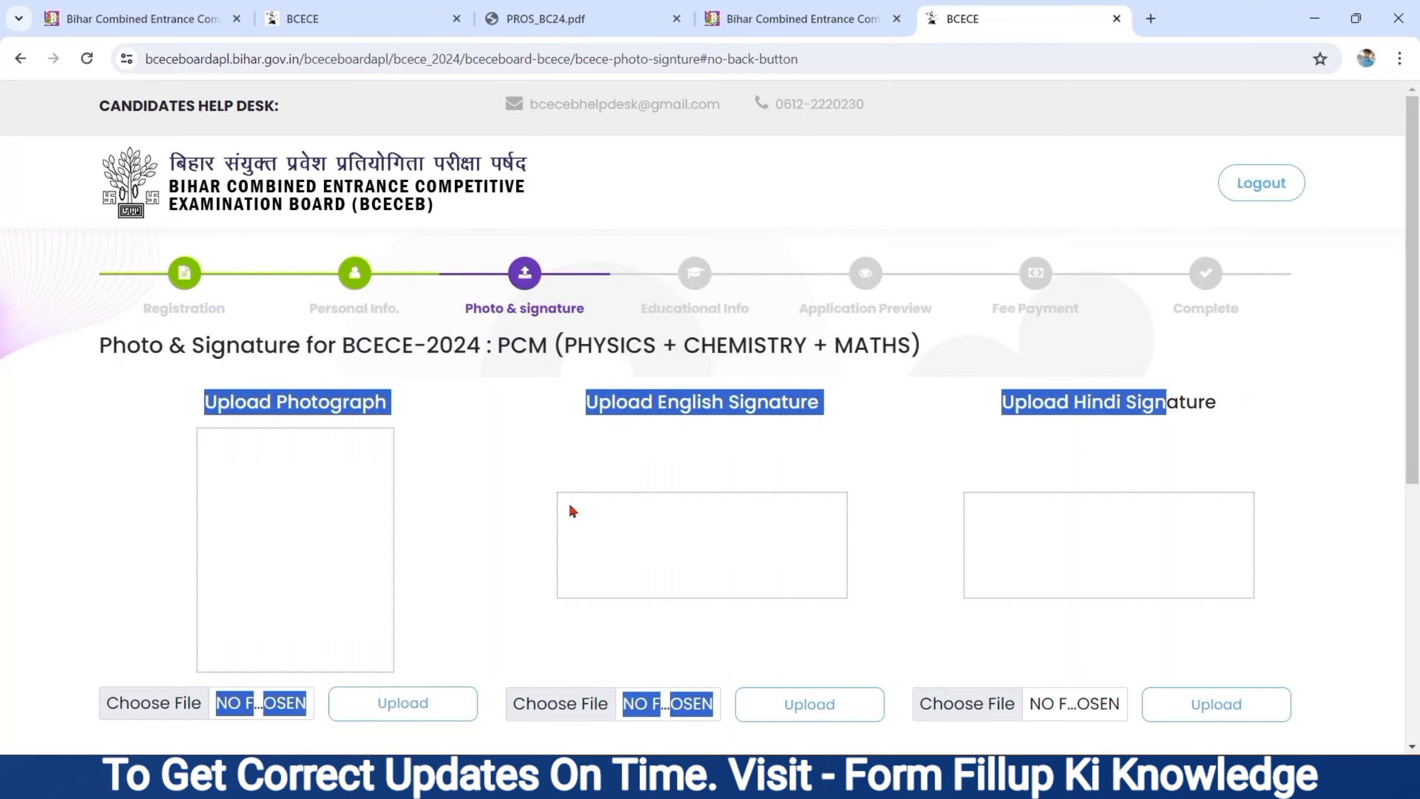
click(455, 535)
scroll(454, 534, down, 8)
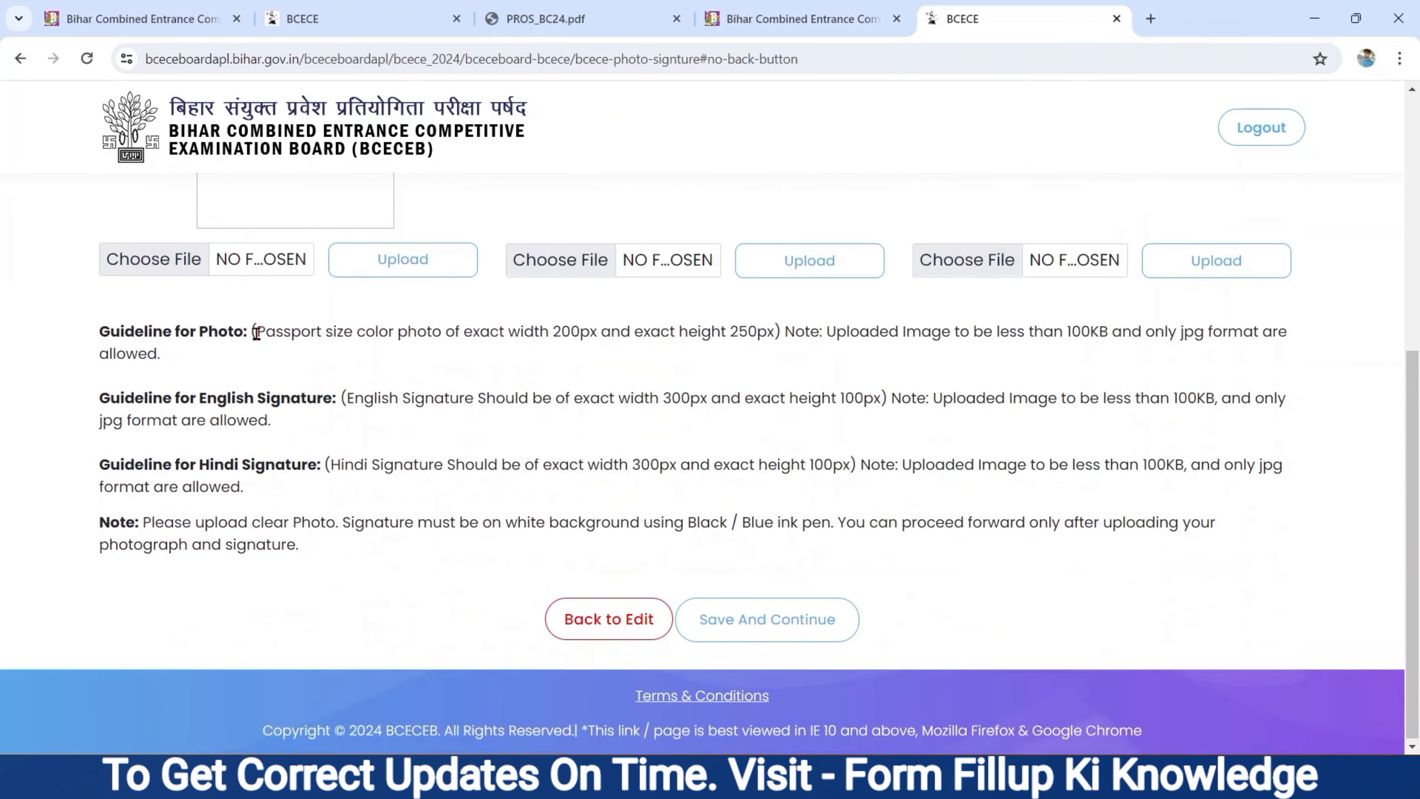
drag(256, 333, 891, 361)
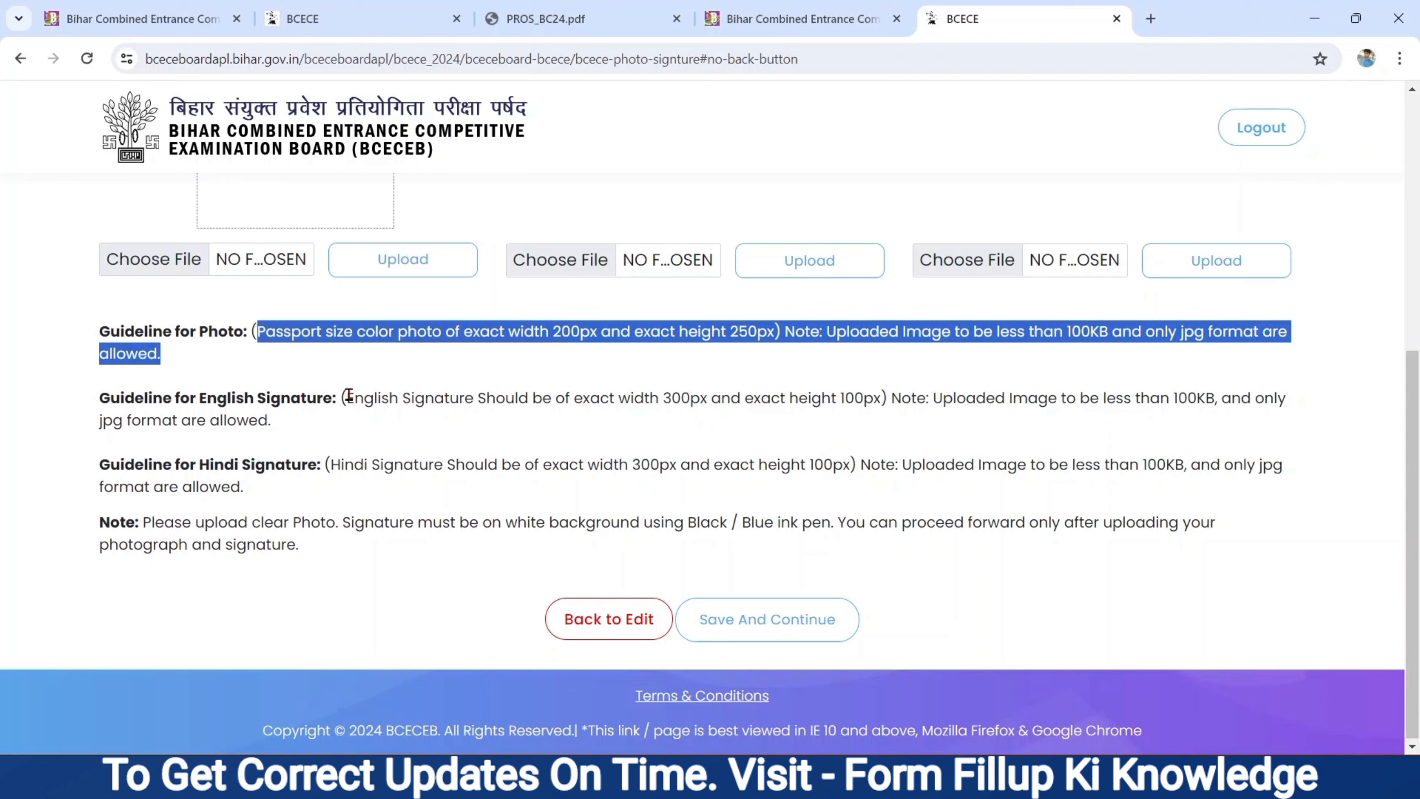
mouse_move(350, 393)
mouse_down()
mouse_move(567, 386)
mouse_move(659, 422)
mouse_move(691, 397)
mouse_move(984, 400)
mouse_move(965, 450)
mouse_up()
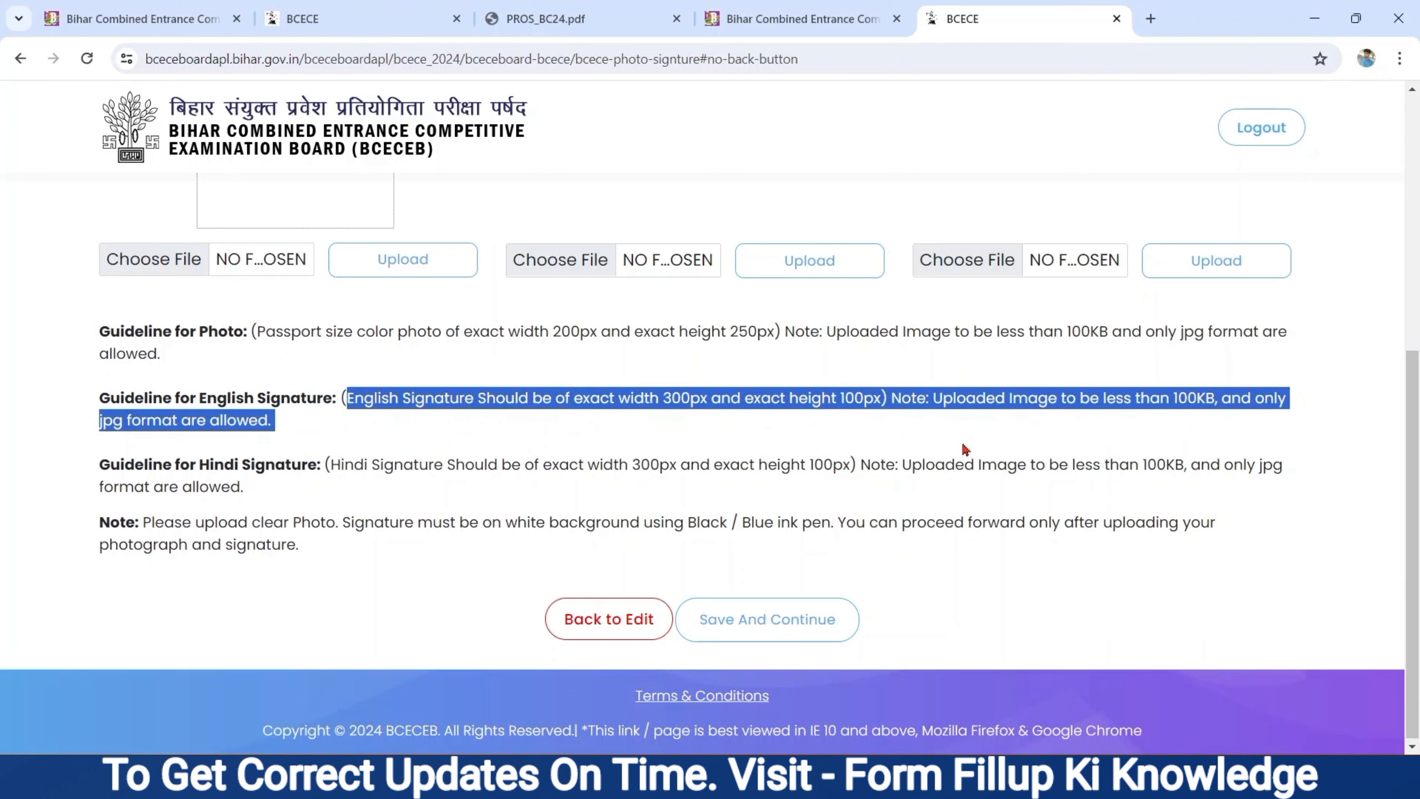
click(331, 462)
mouse_move(330, 462)
mouse_down()
mouse_move(570, 484)
mouse_move(919, 464)
mouse_move(1146, 491)
mouse_up()
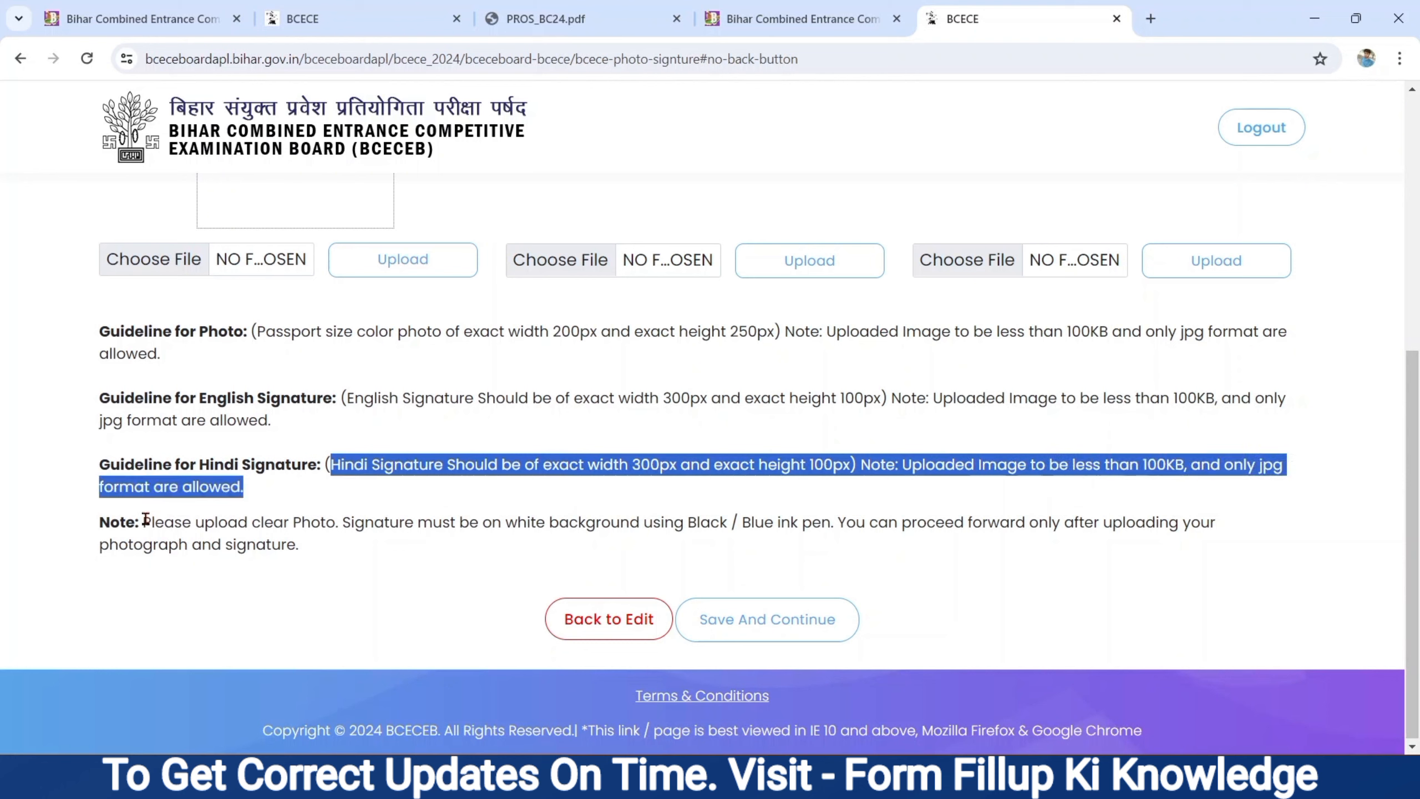
mouse_move(142, 521)
mouse_down()
mouse_move(506, 523)
mouse_move(245, 487)
mouse_move(1175, 542)
mouse_up()
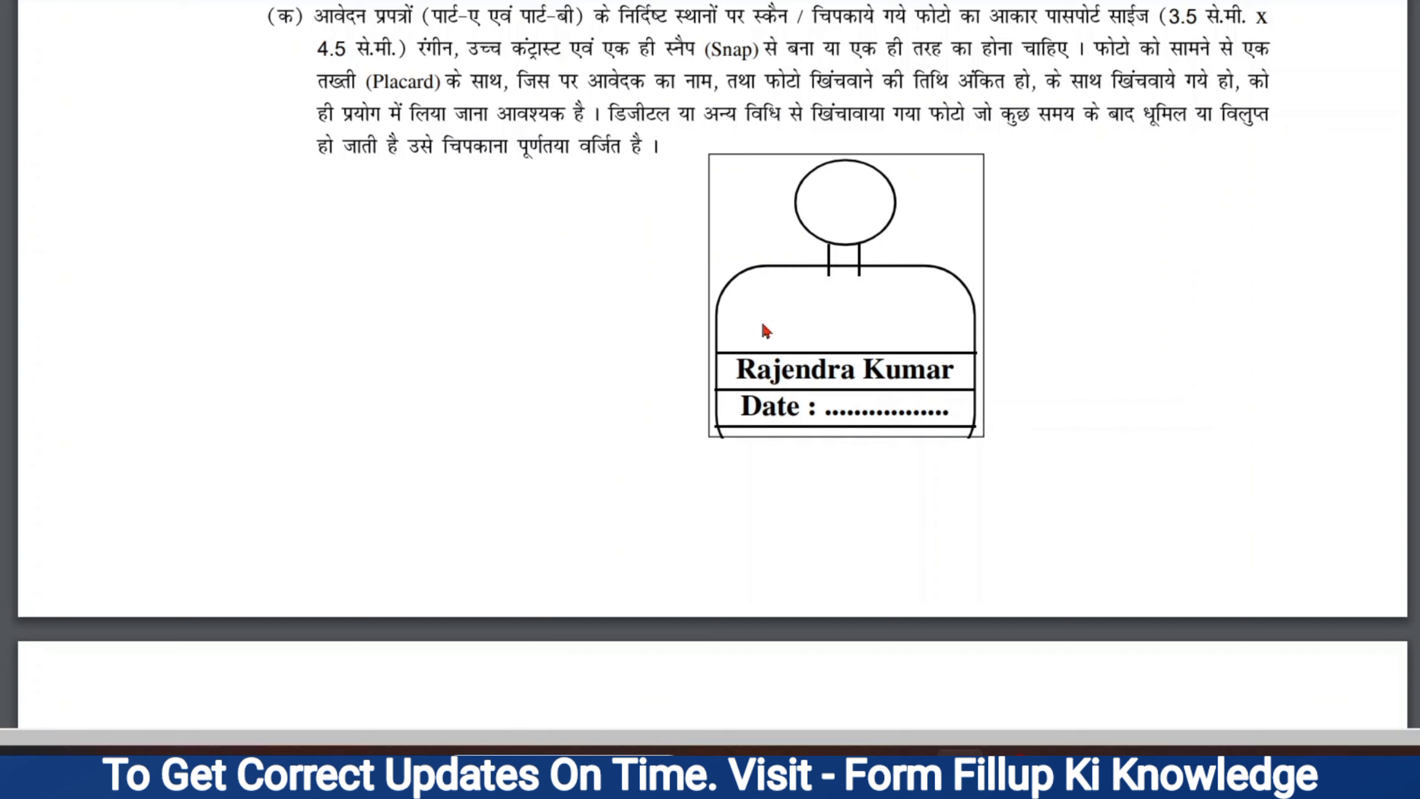
Examine the prospectus's sample photograph with its name and date placard and the photo rules on page 10.
drag(736, 367, 949, 390)
drag(741, 406, 950, 410)
click(611, 495)
scroll(611, 495, down, 1)
scroll(610, 495, down, 8)
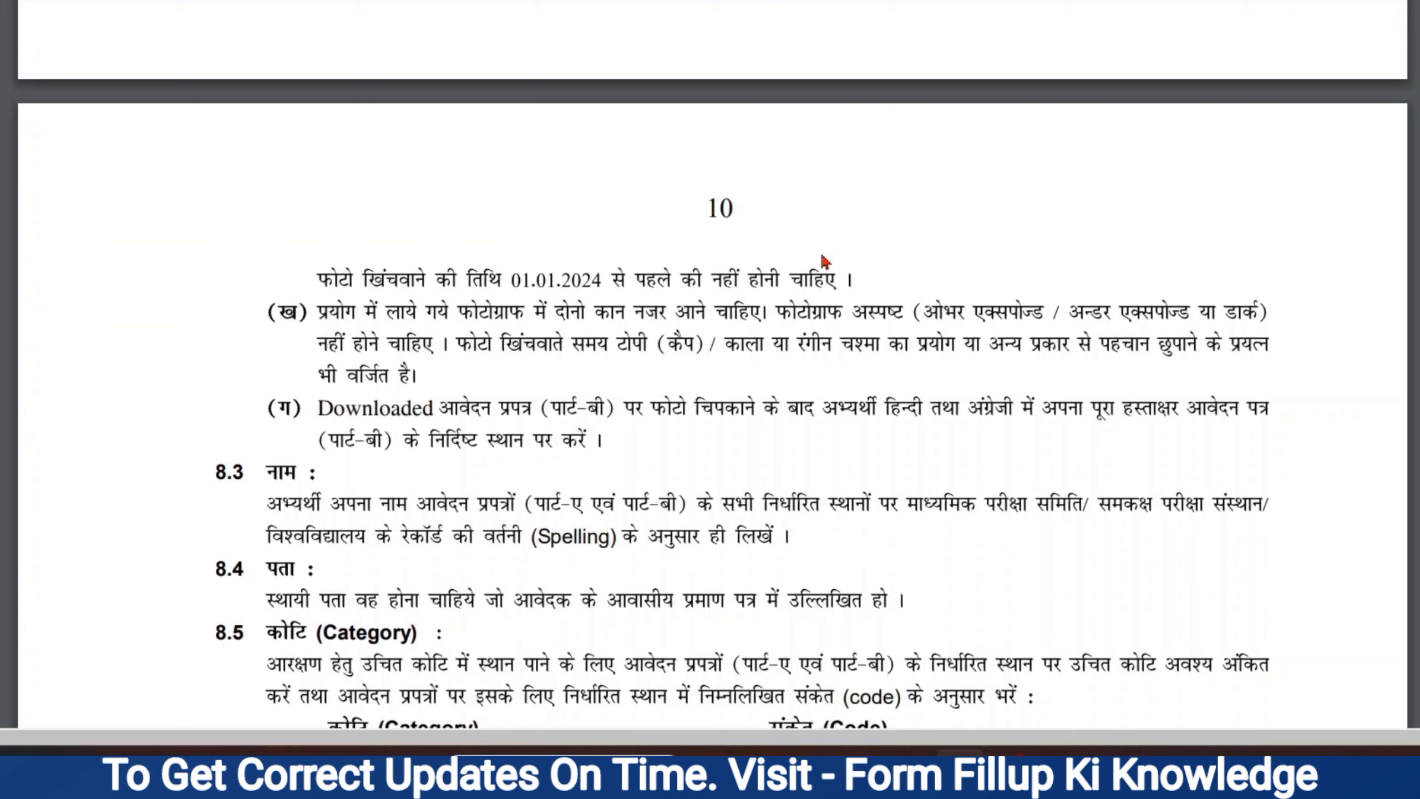
scroll(634, 226, up, 7)
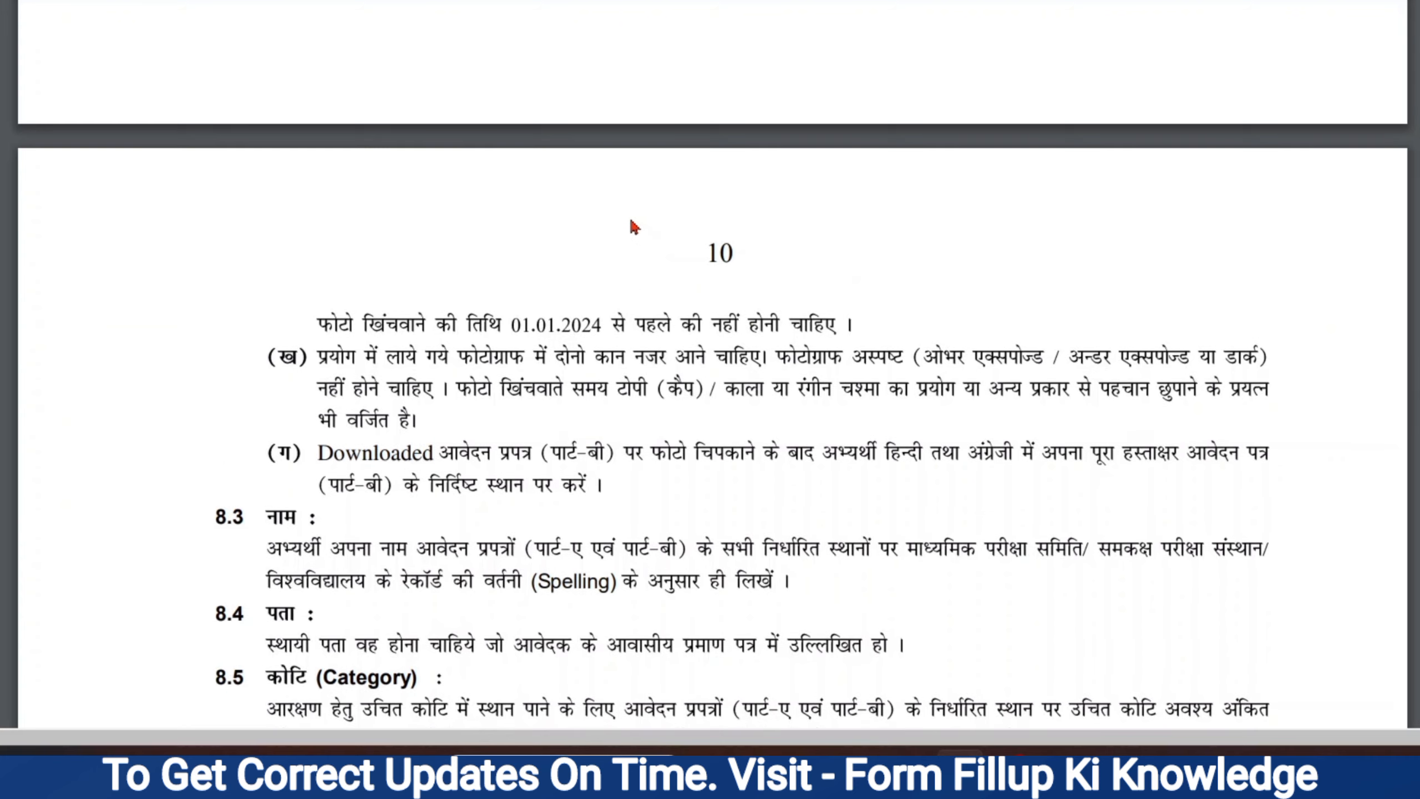
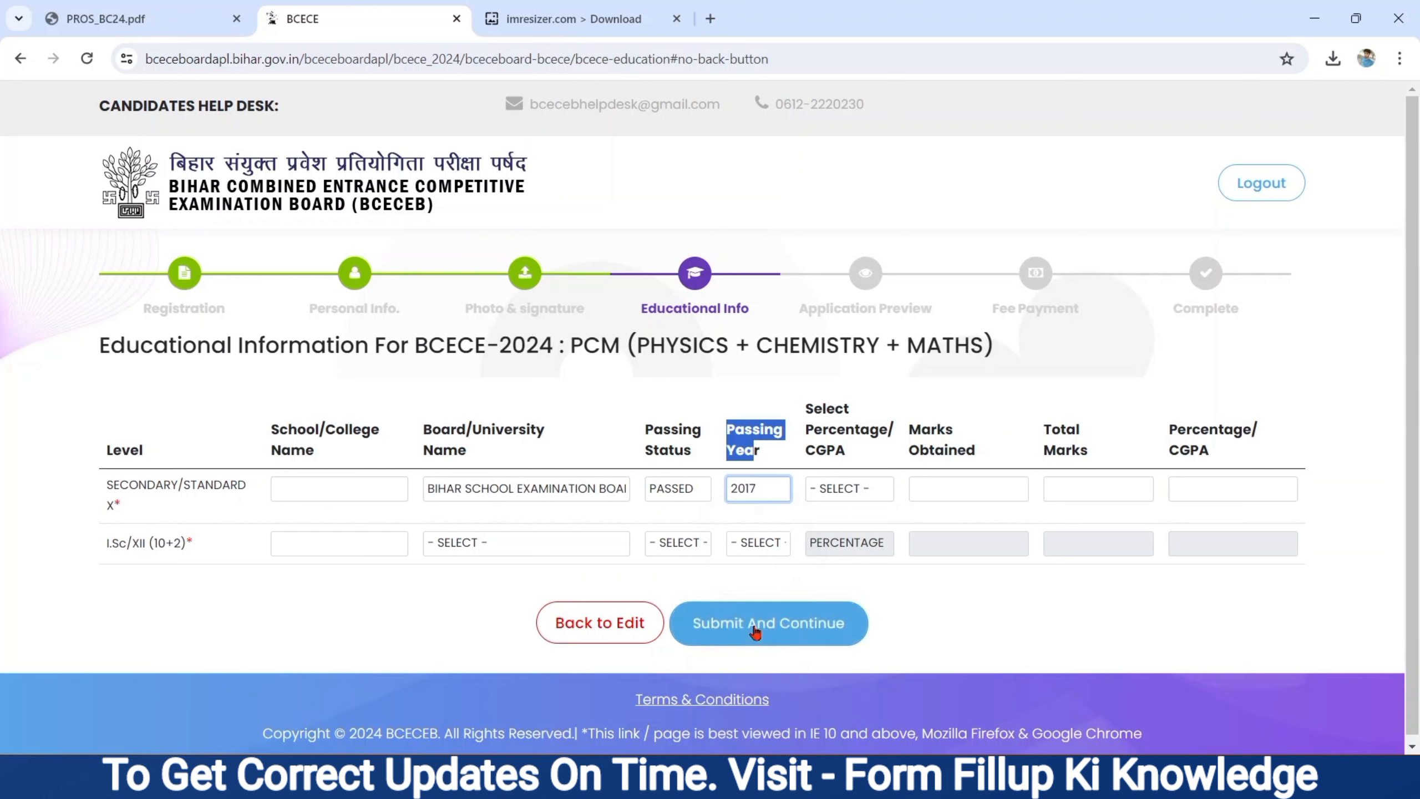
Set the Secondary/Standard X result type to PERCENTAGE and enter 300 as the marks obtained.
drag(808, 399, 843, 456)
click(843, 490)
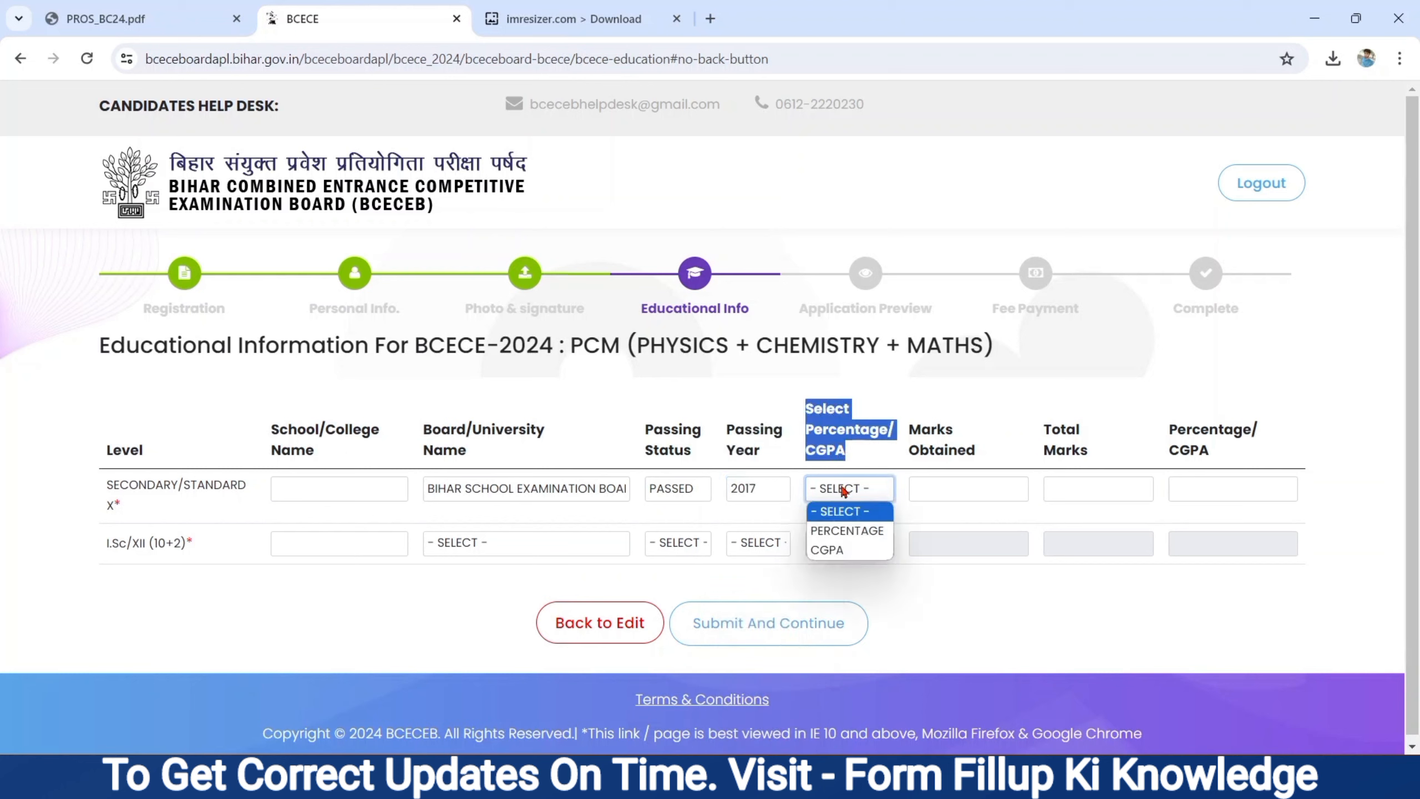
click(851, 531)
click(937, 488)
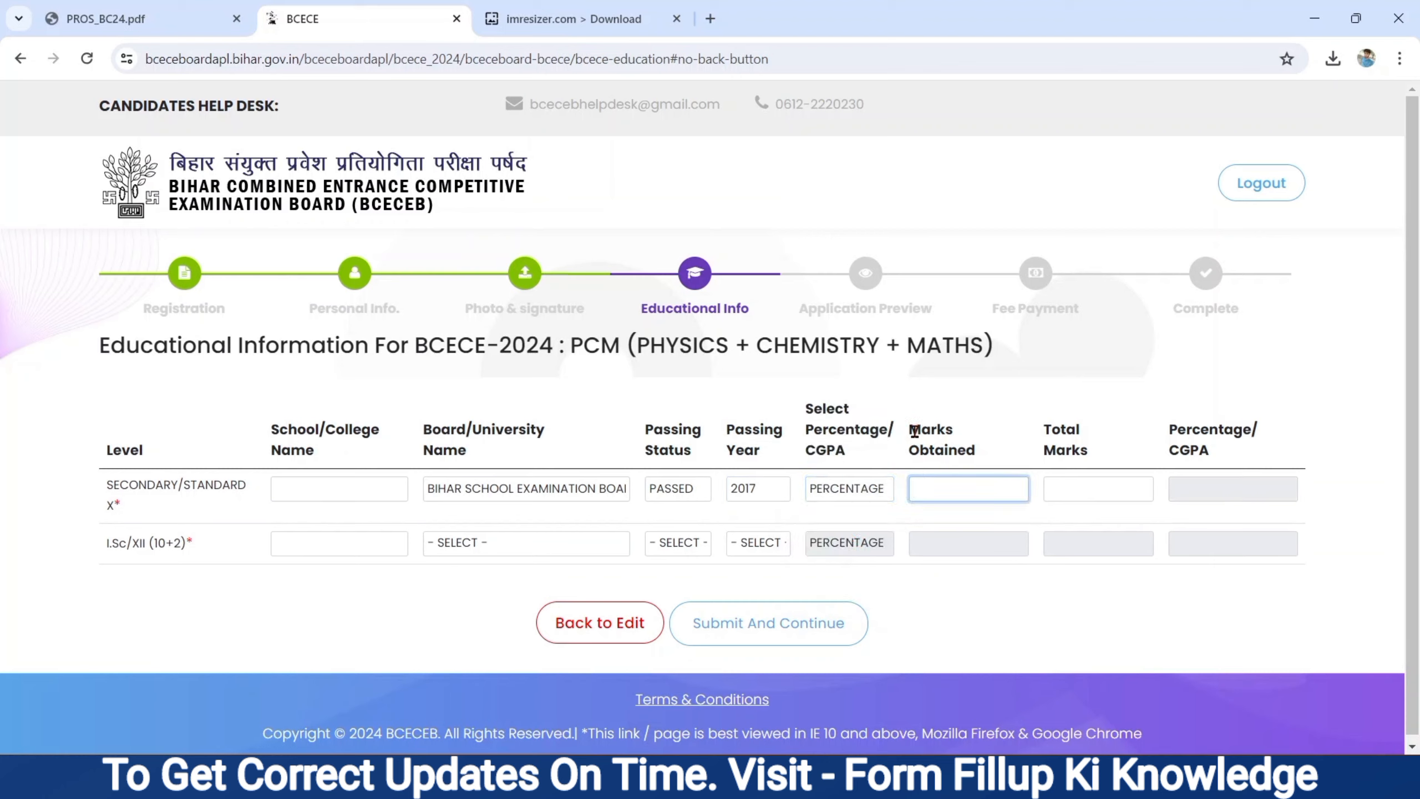
drag(930, 427, 953, 467)
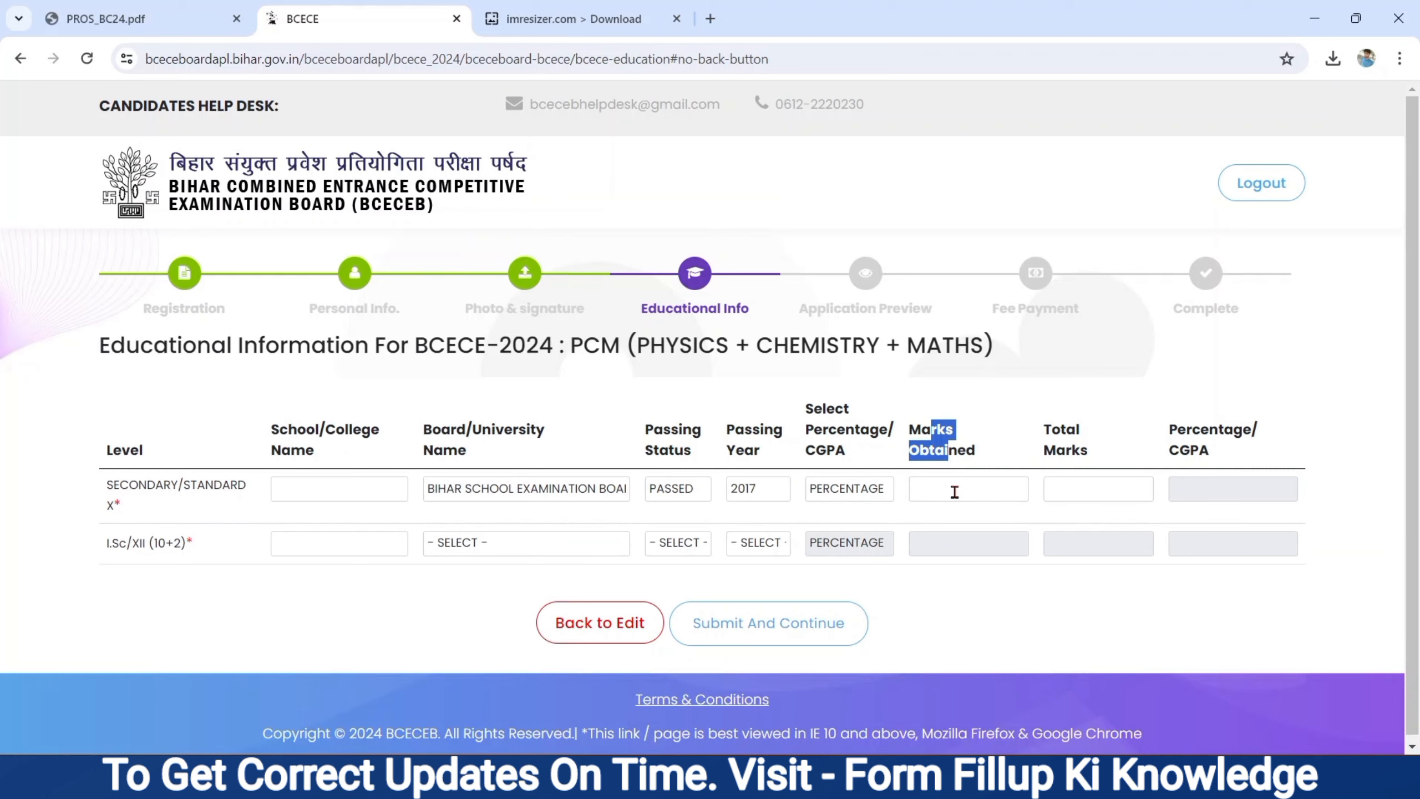
click(954, 492)
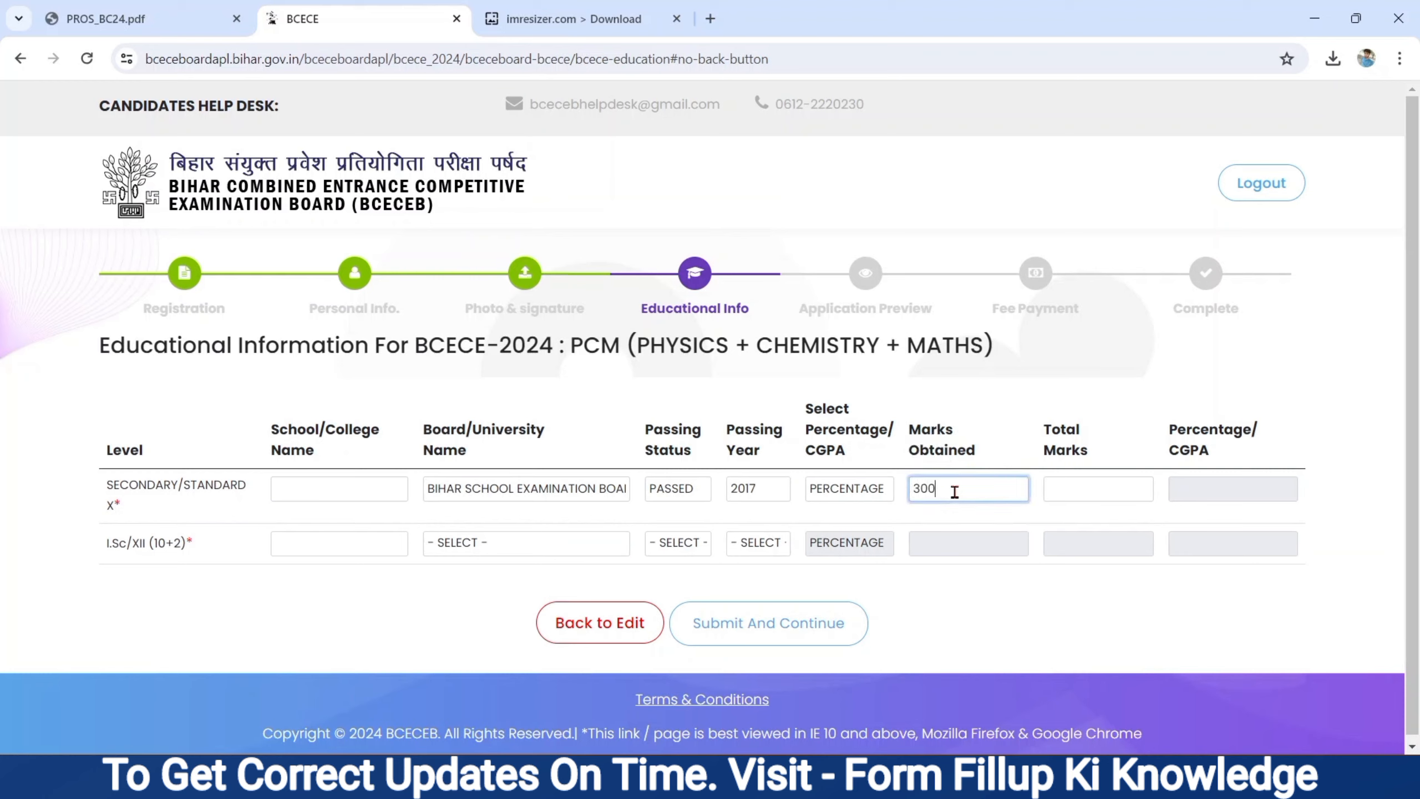
Enter 500 as the total marks for Secondary/Standard X and let the percentage be calculated.
double_click(1058, 438)
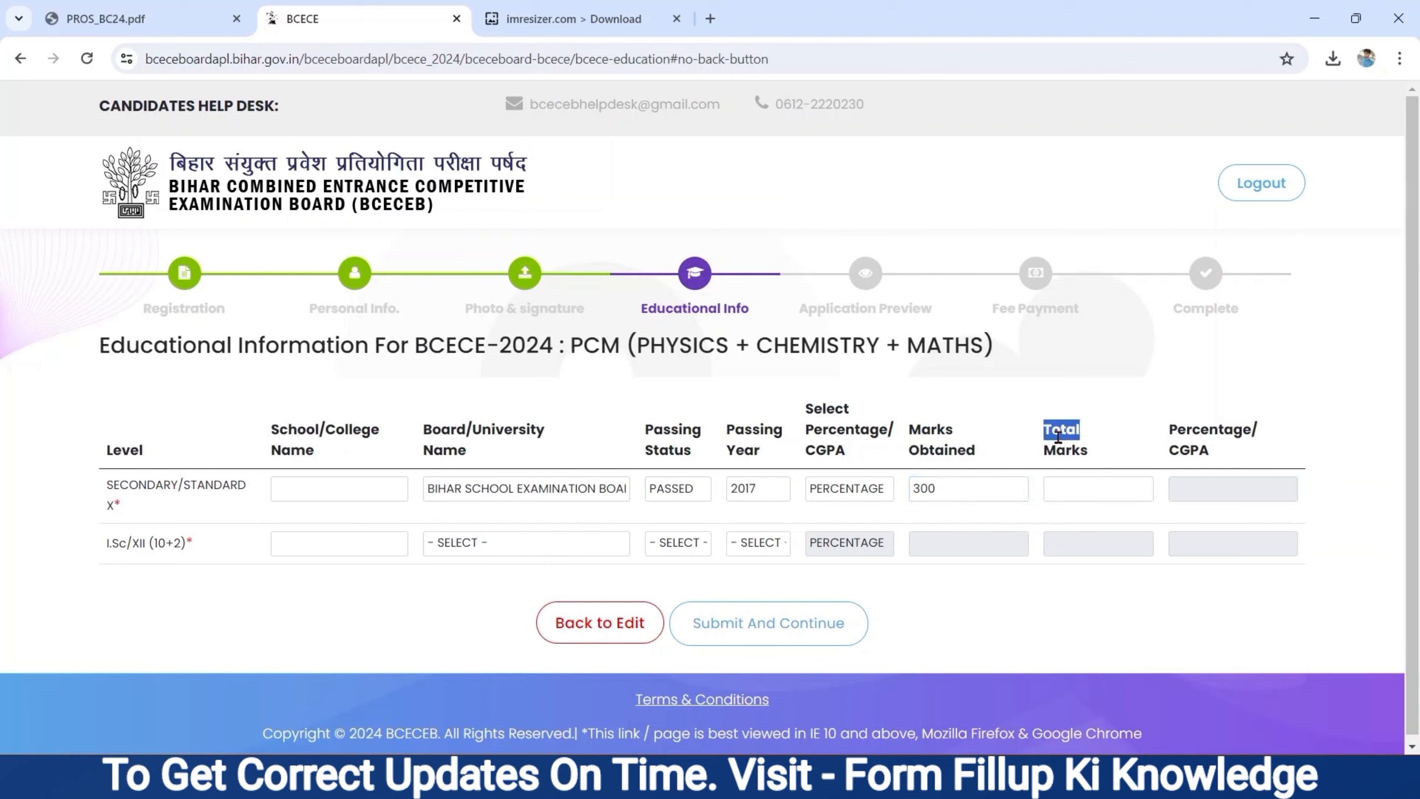
drag(1058, 438, 1077, 482)
click(1074, 484)
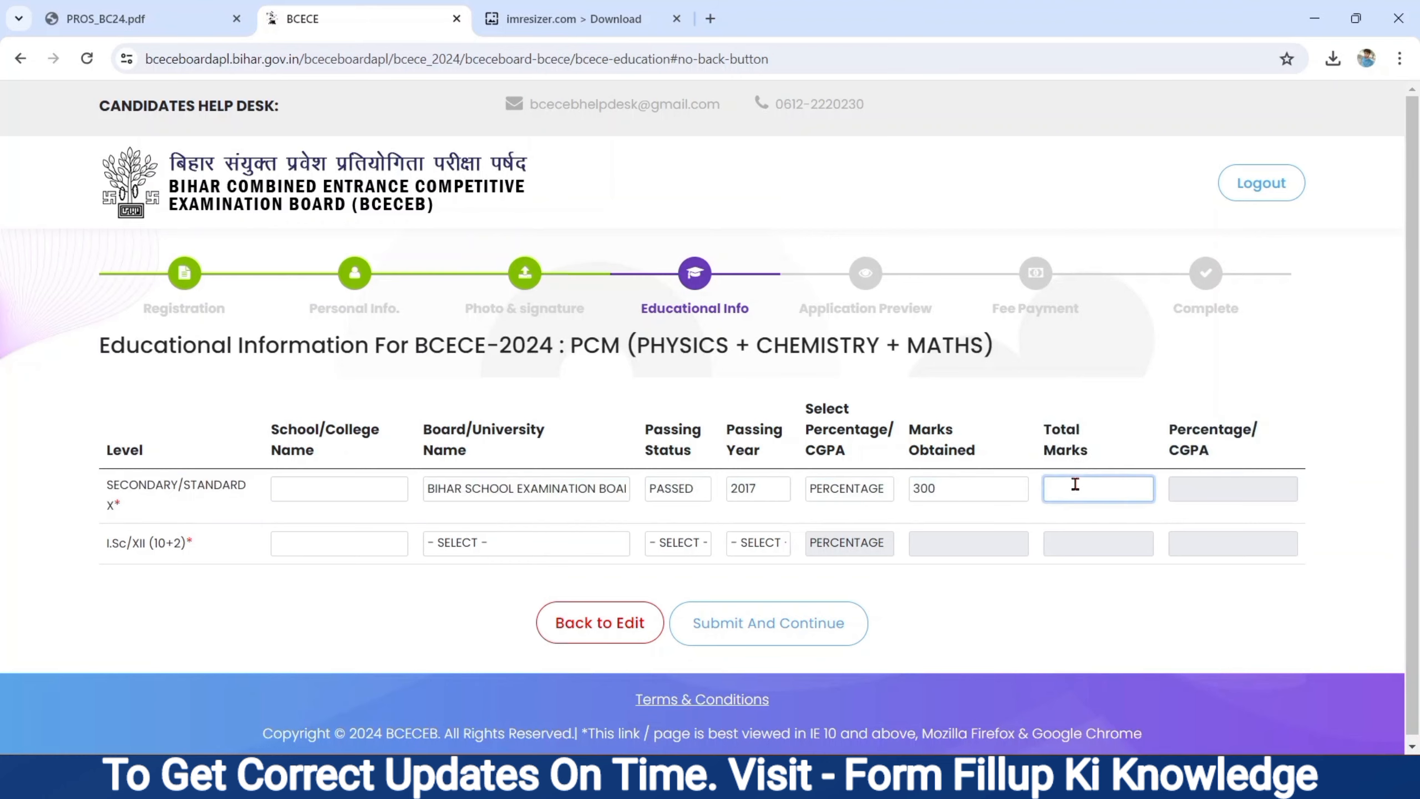
text(500)
click(1201, 484)
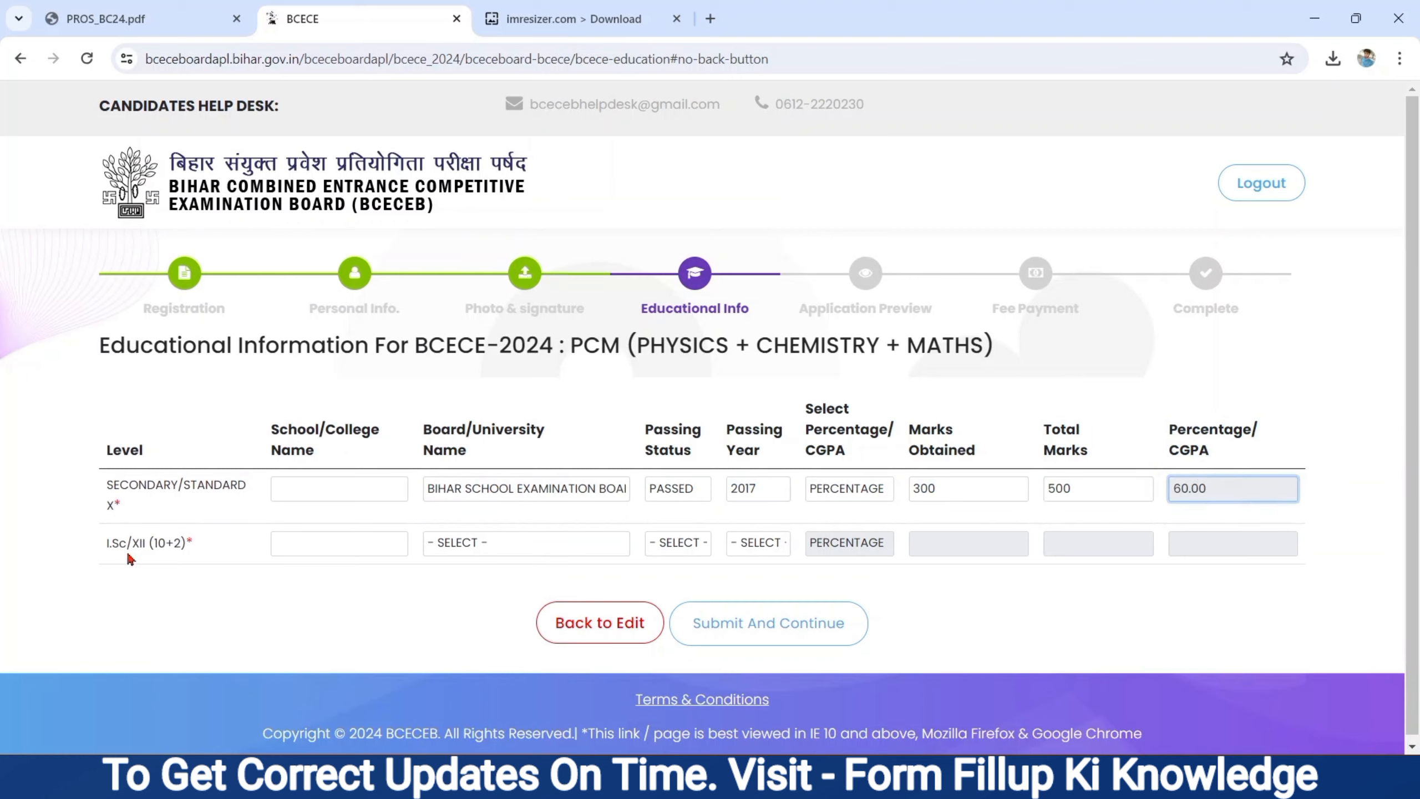
Set the I.Sc/XII (10+2) board to BIHAR SCHOOL EXAMINATION BOARD, leaving the school/college name empty.
drag(103, 544, 200, 548)
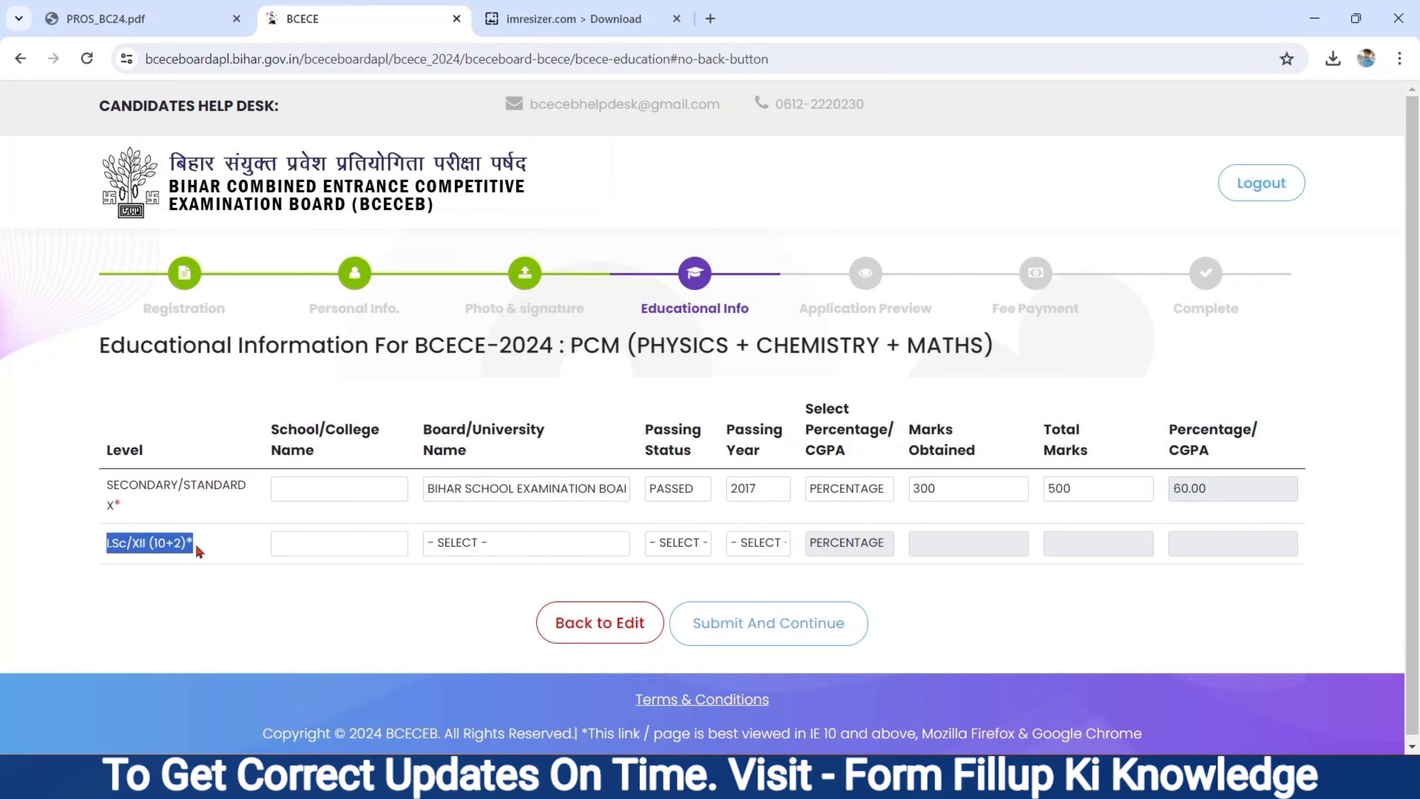
click(296, 545)
click(450, 544)
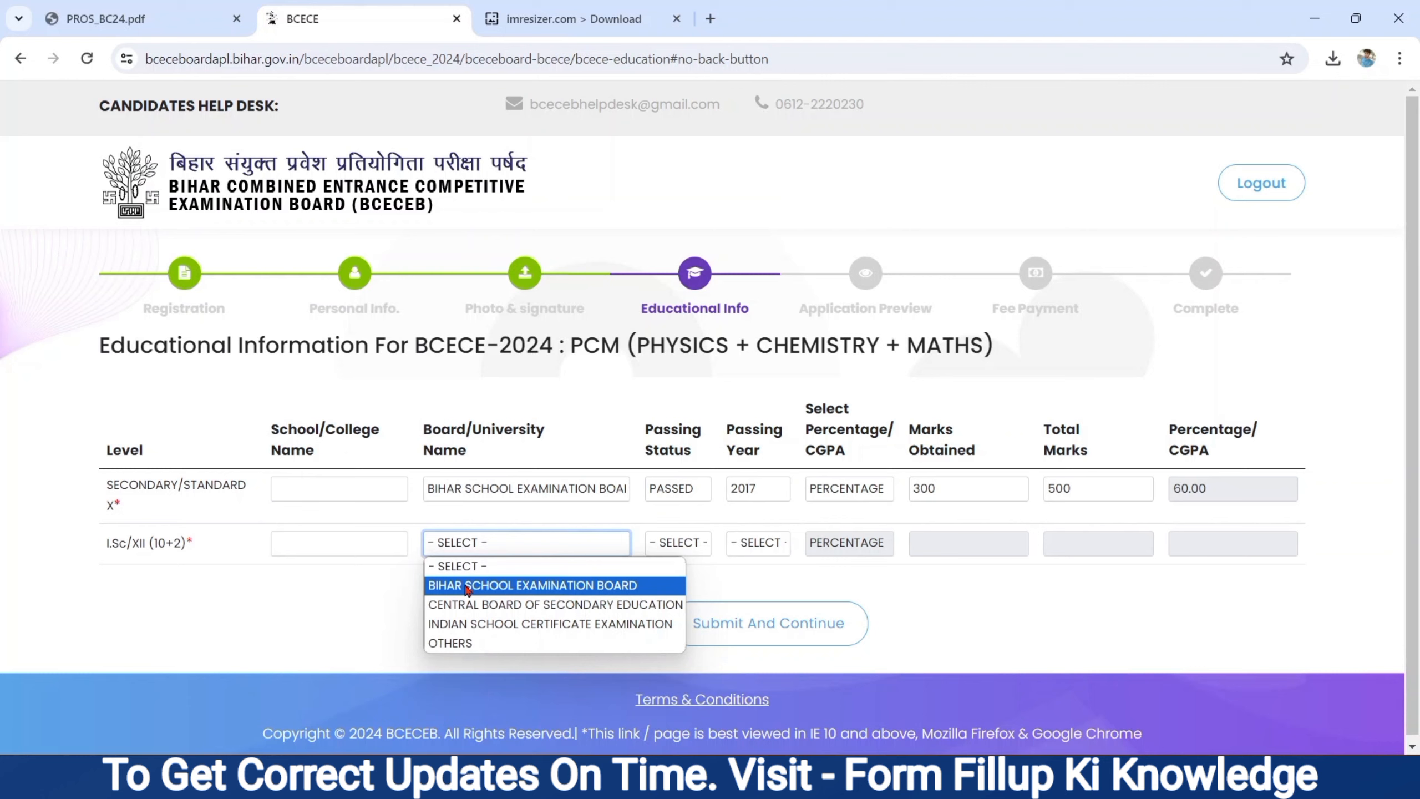
click(467, 586)
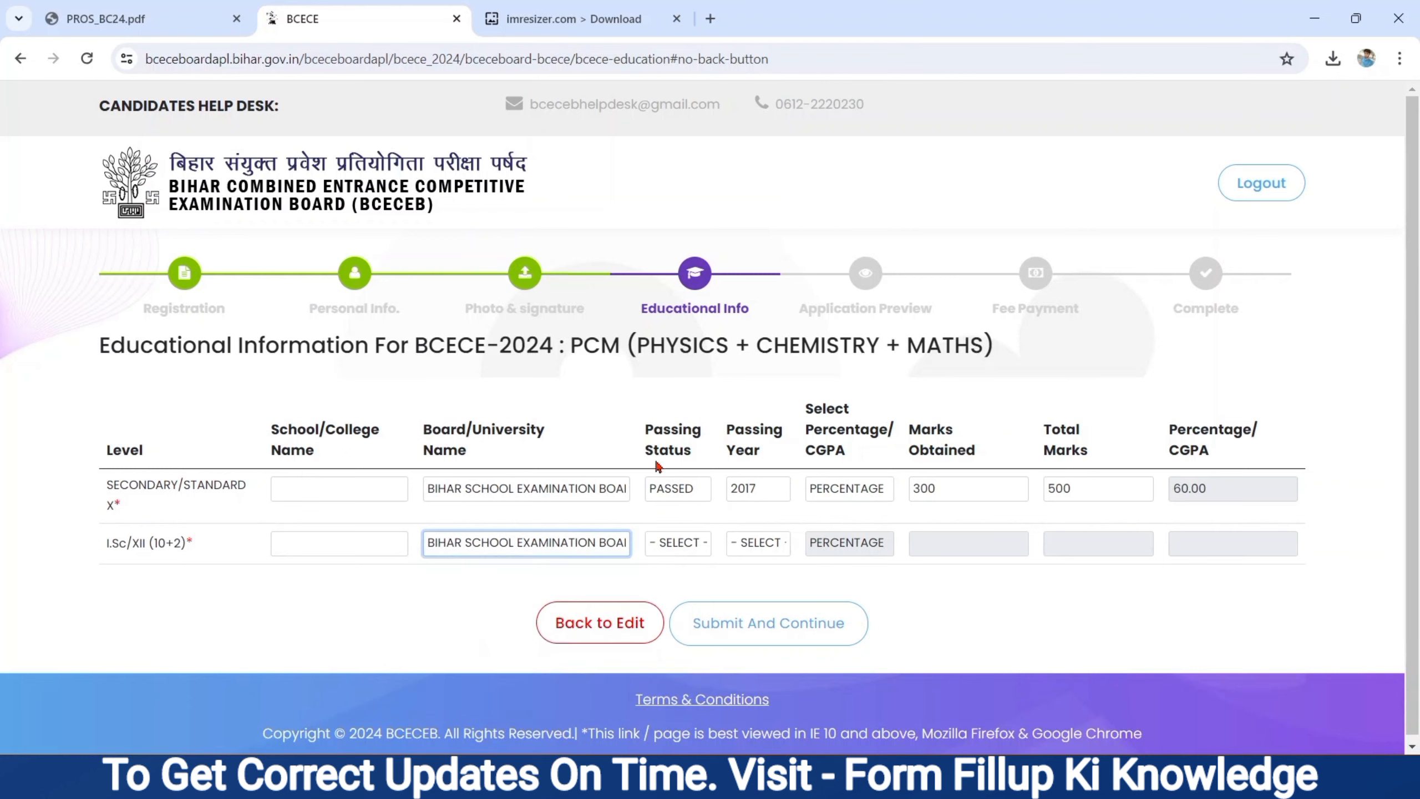
Try APPEARING as the I.Sc/XII (10+2) passing status and check the passing year and percentage entries.
click(676, 546)
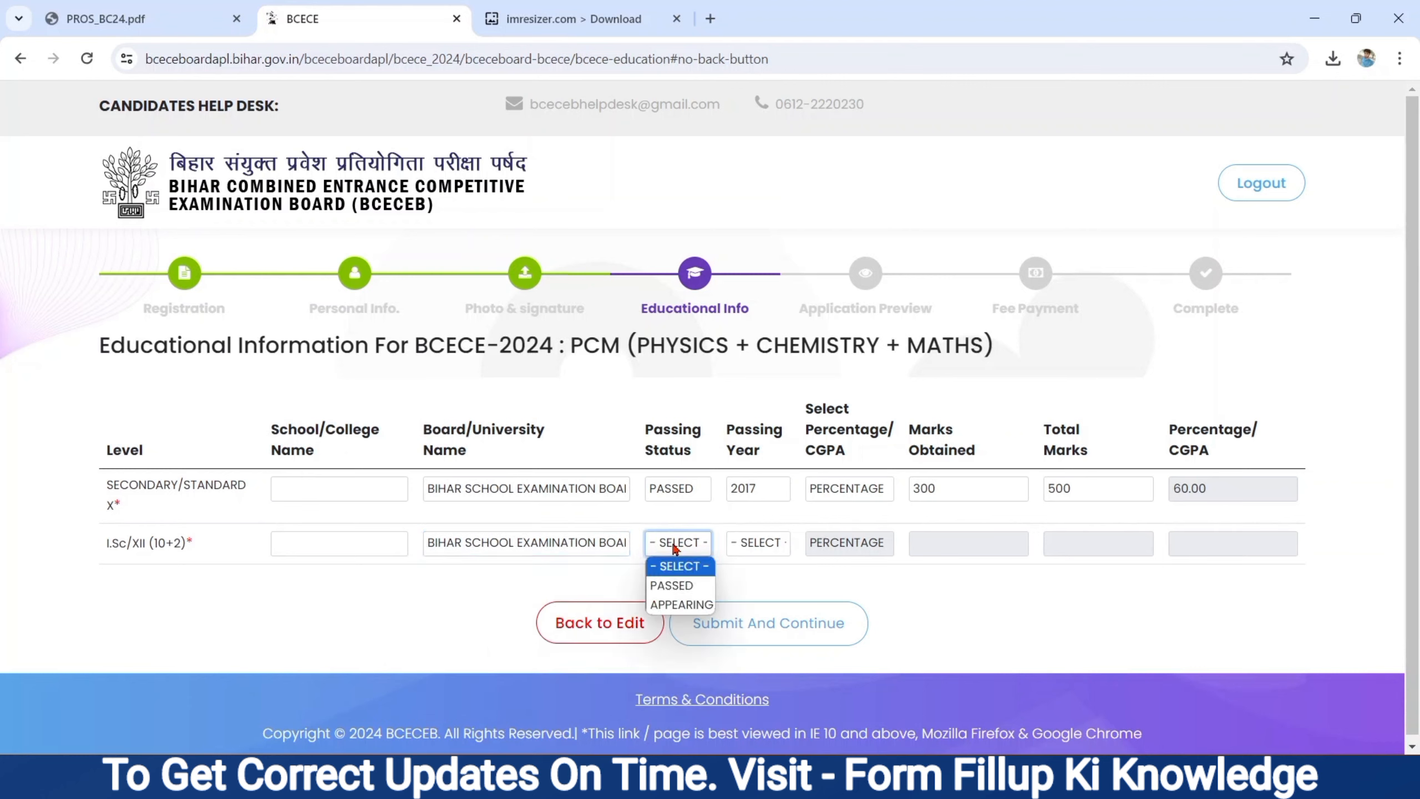
click(680, 605)
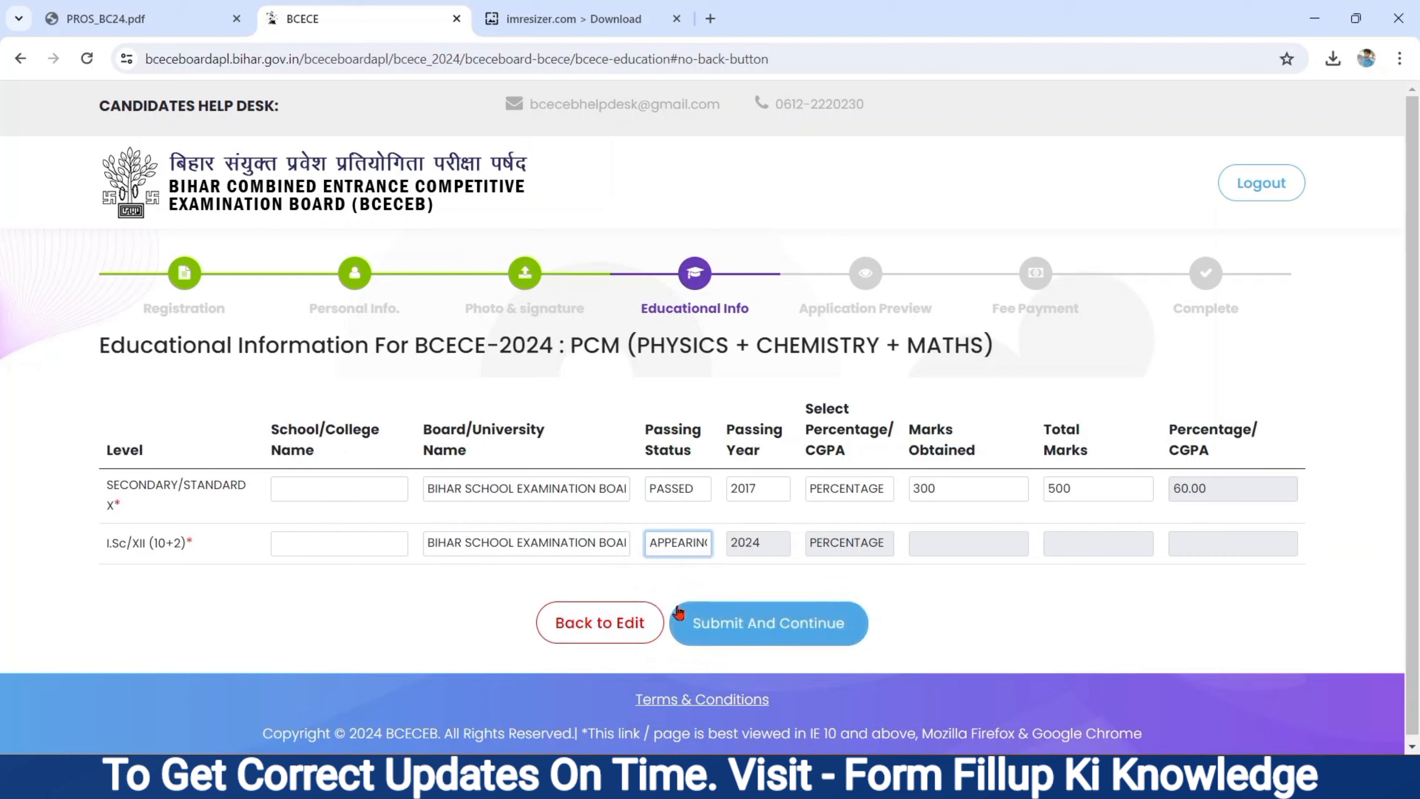
double_click(742, 439)
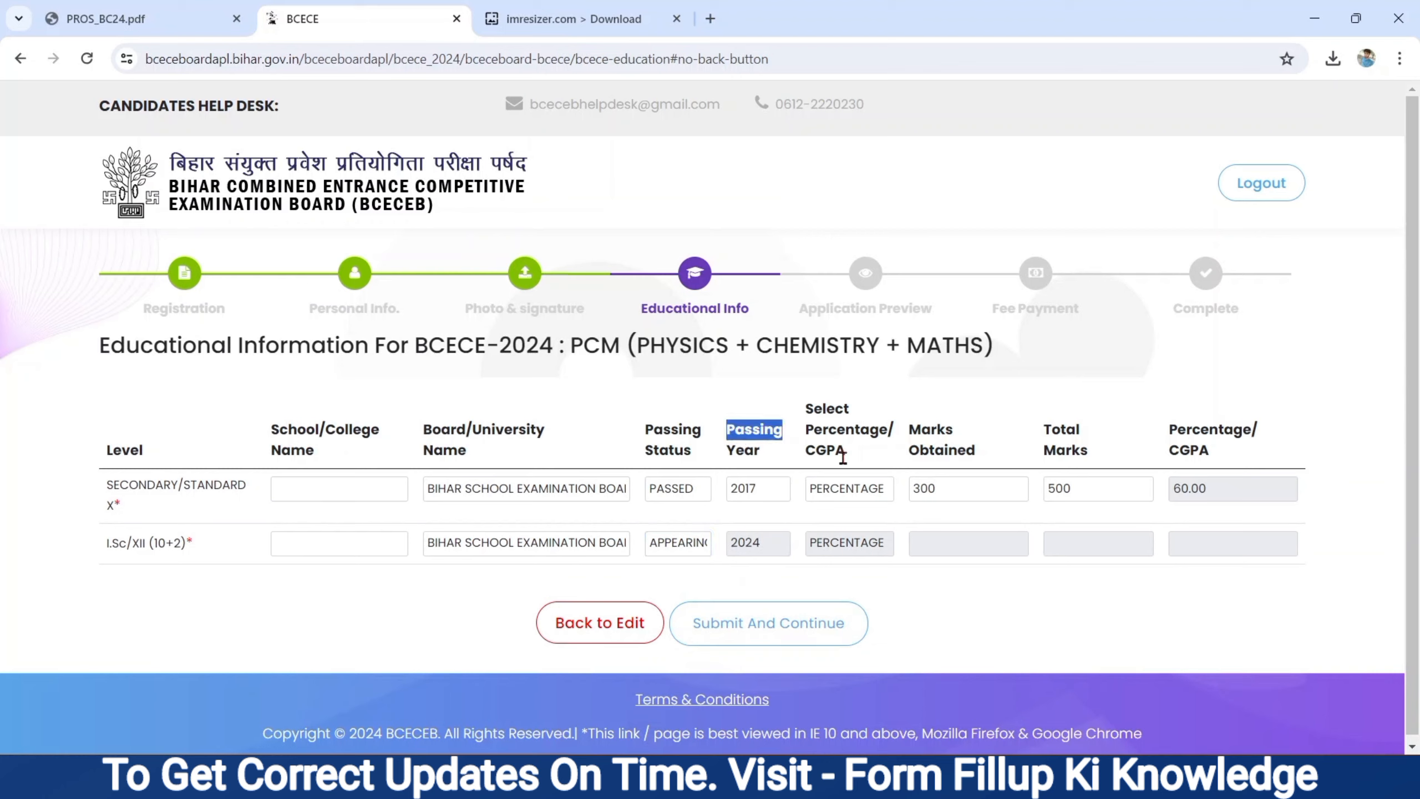
click(852, 547)
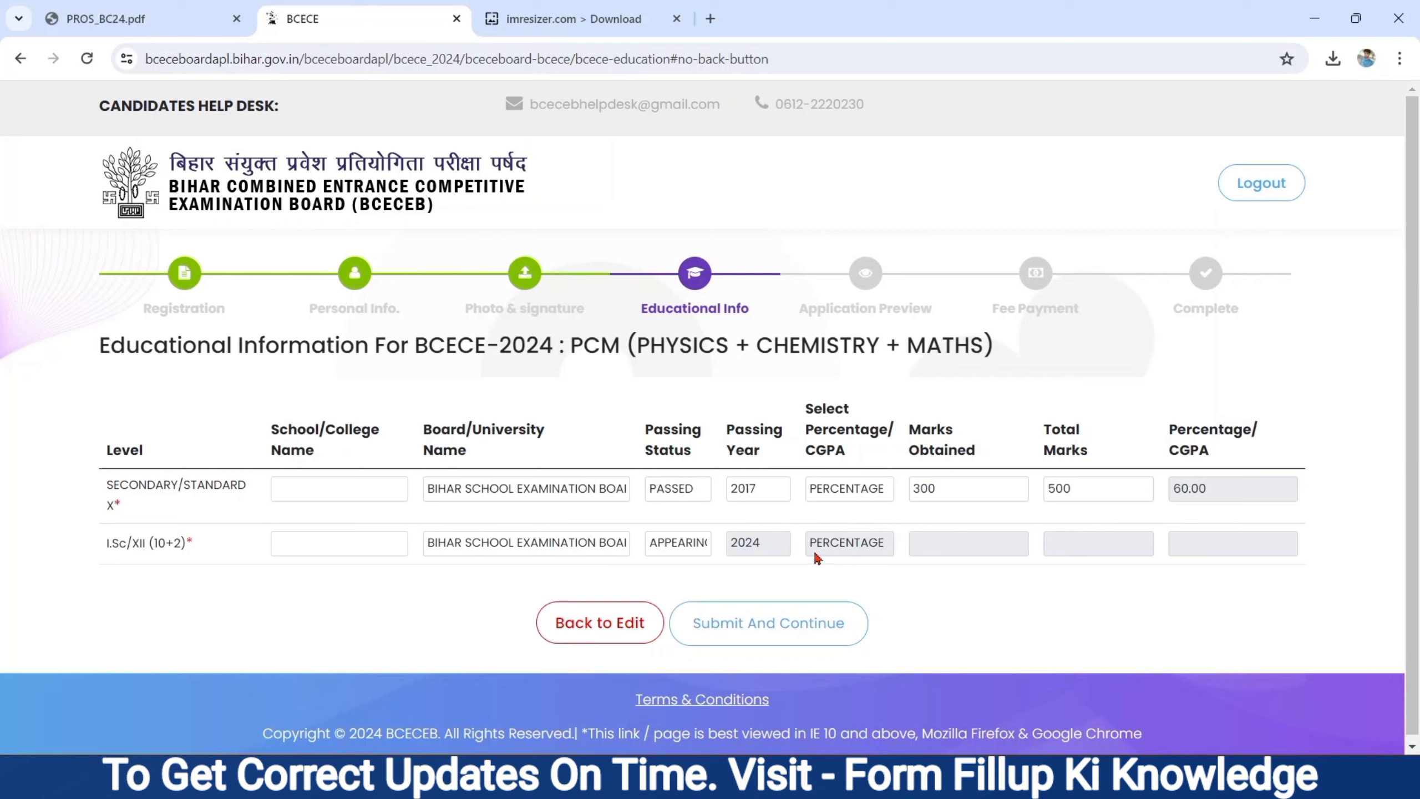
Set the I.Sc/XII (10+2) passing status to PASSED and the passing year to 2019.
click(682, 546)
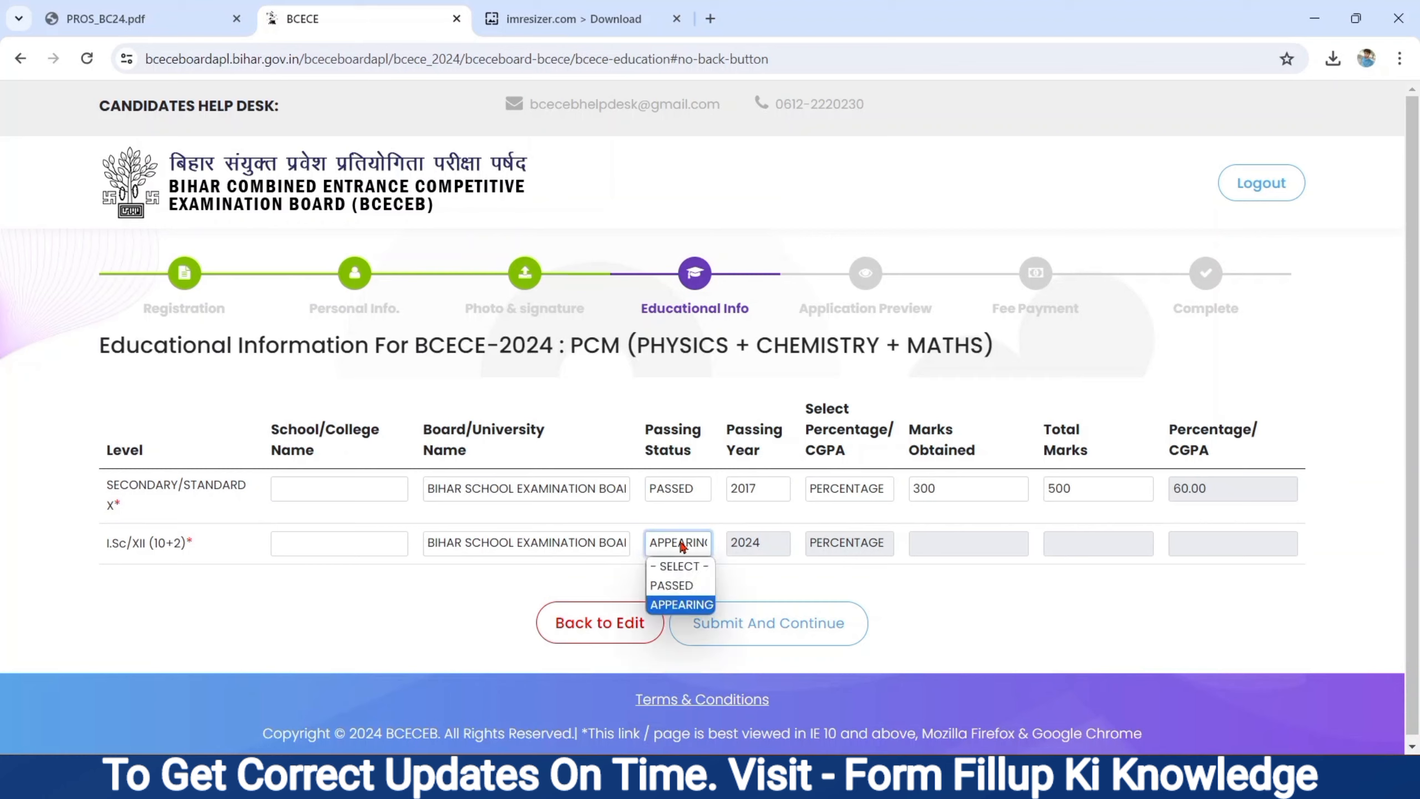
click(677, 588)
click(750, 545)
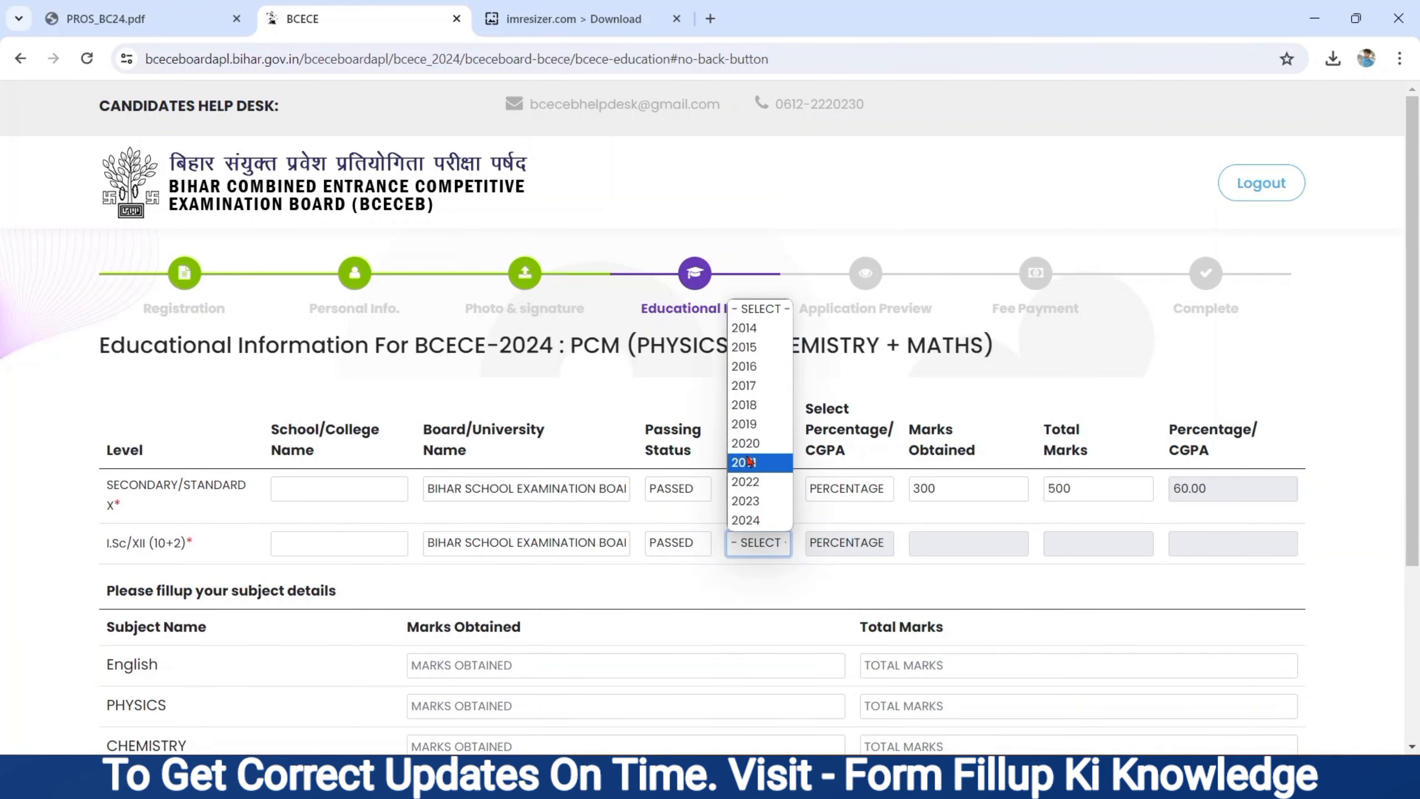
click(735, 423)
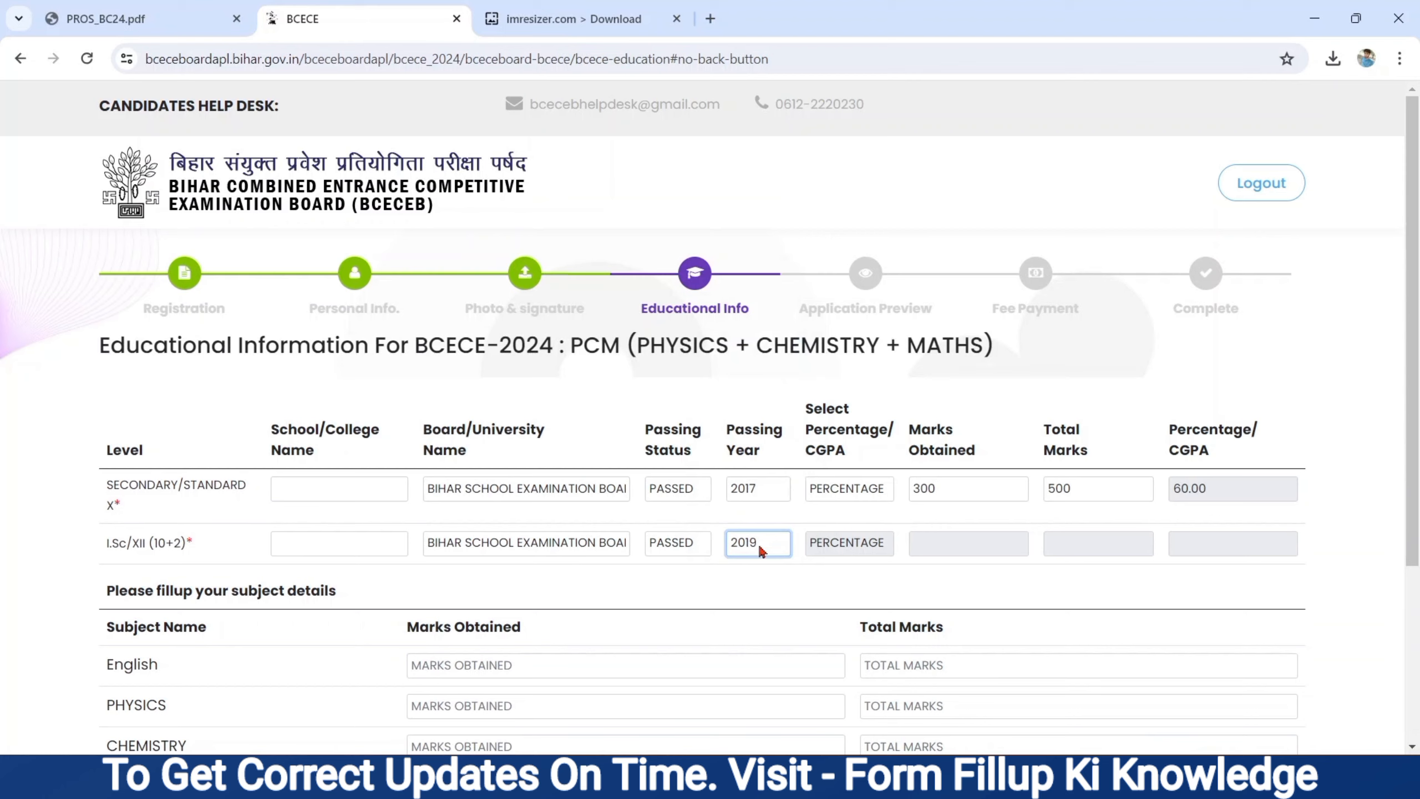
double_click(811, 413)
click(866, 557)
click(950, 538)
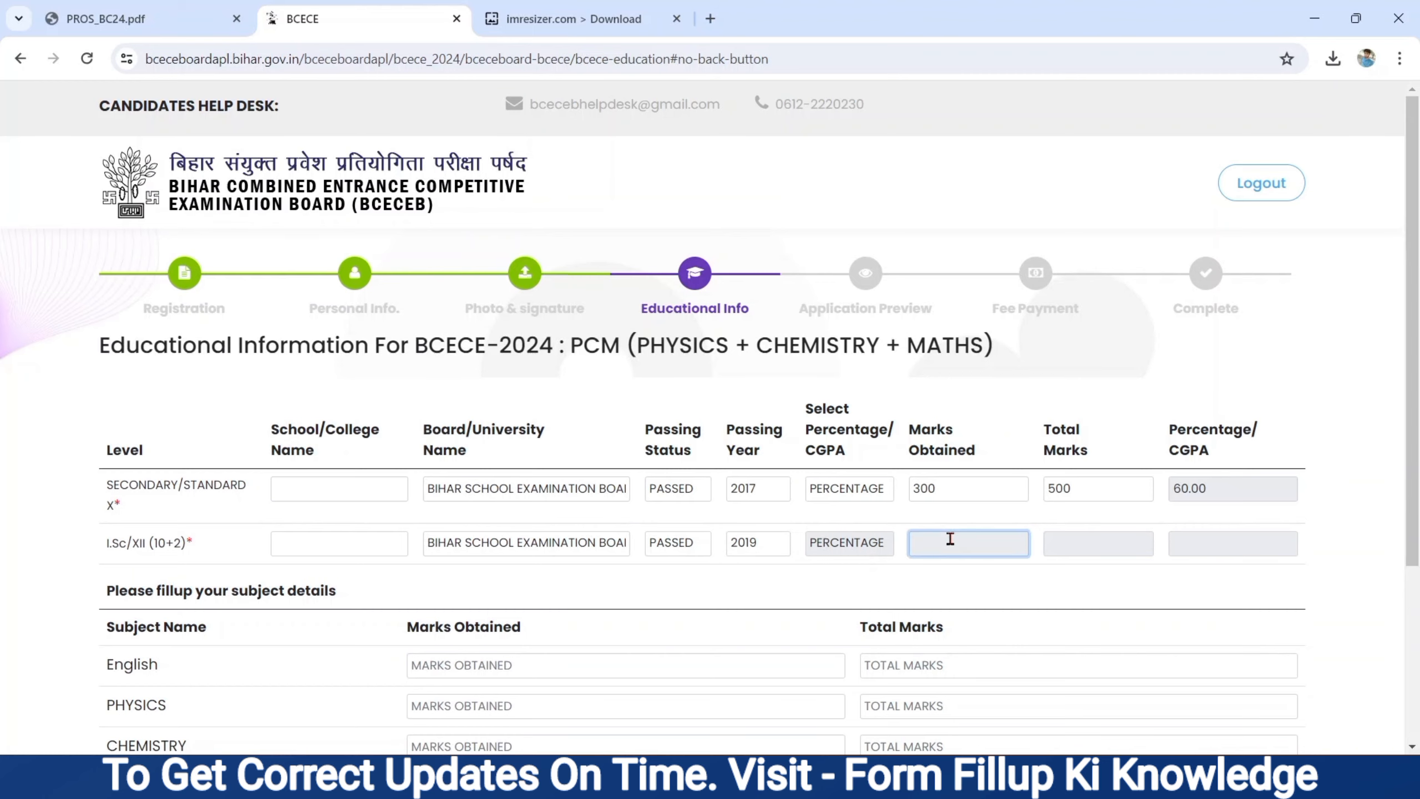
click(645, 606)
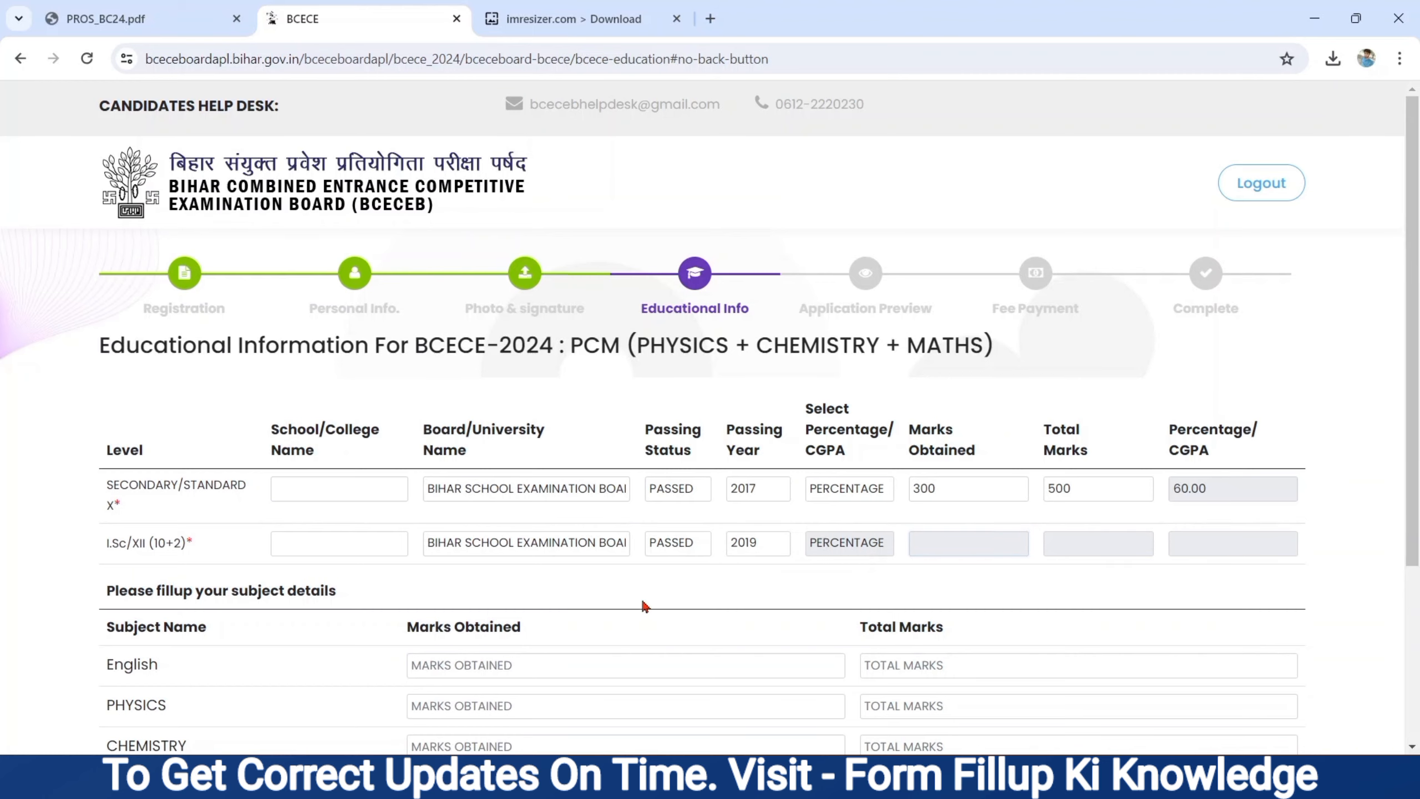
Enter 60 as the marks obtained in English in the I.Sc/XII subject details.
scroll(645, 606, down, 4)
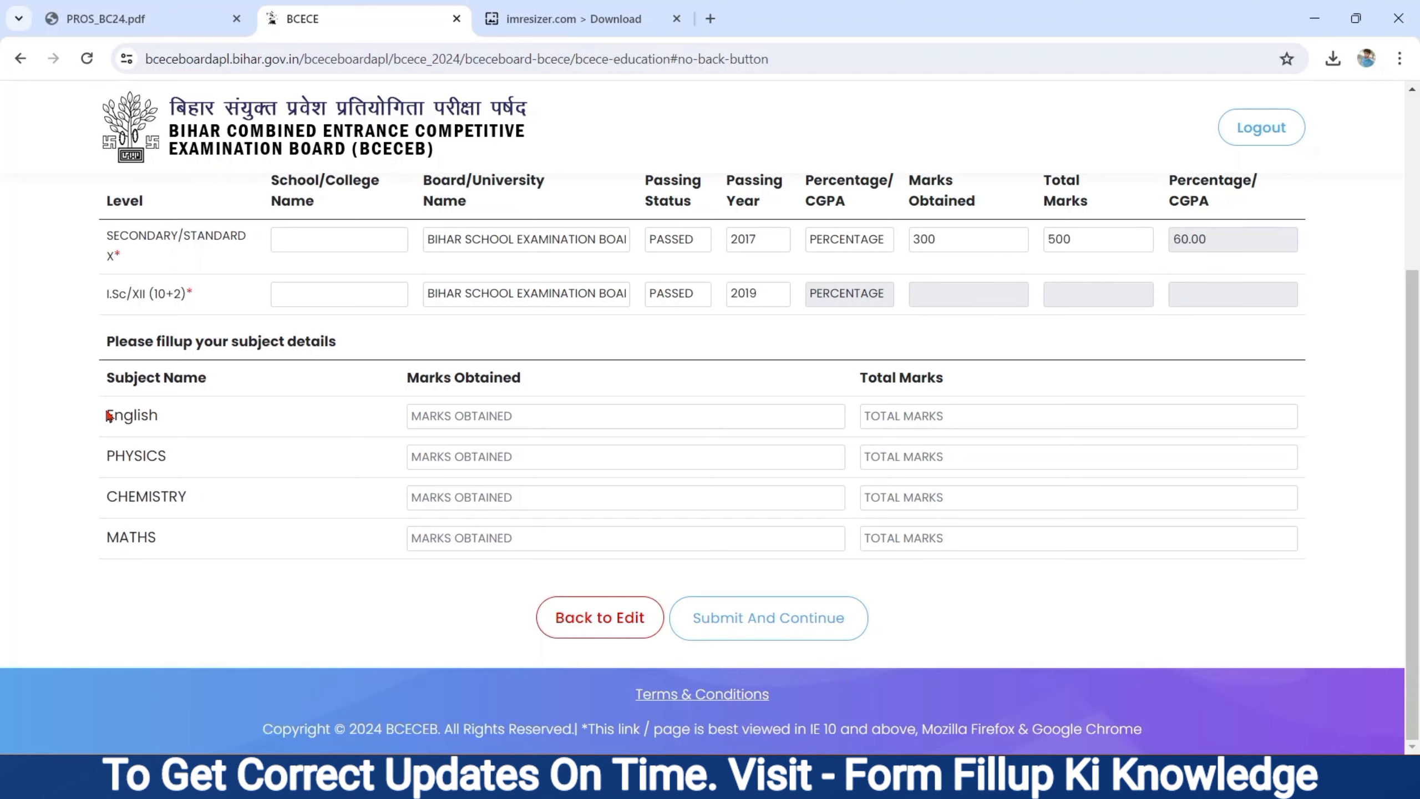
drag(105, 415, 168, 429)
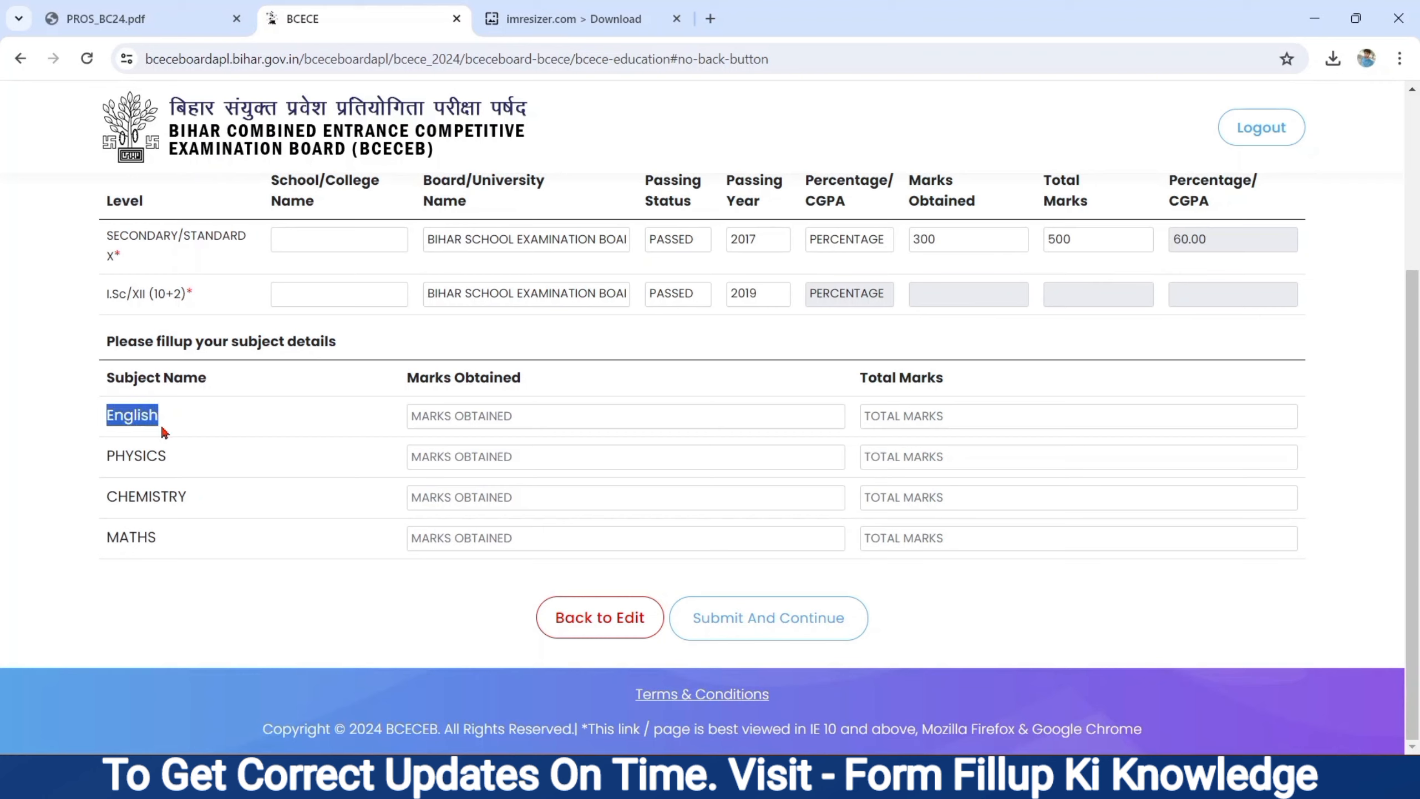
click(464, 413)
text(60)
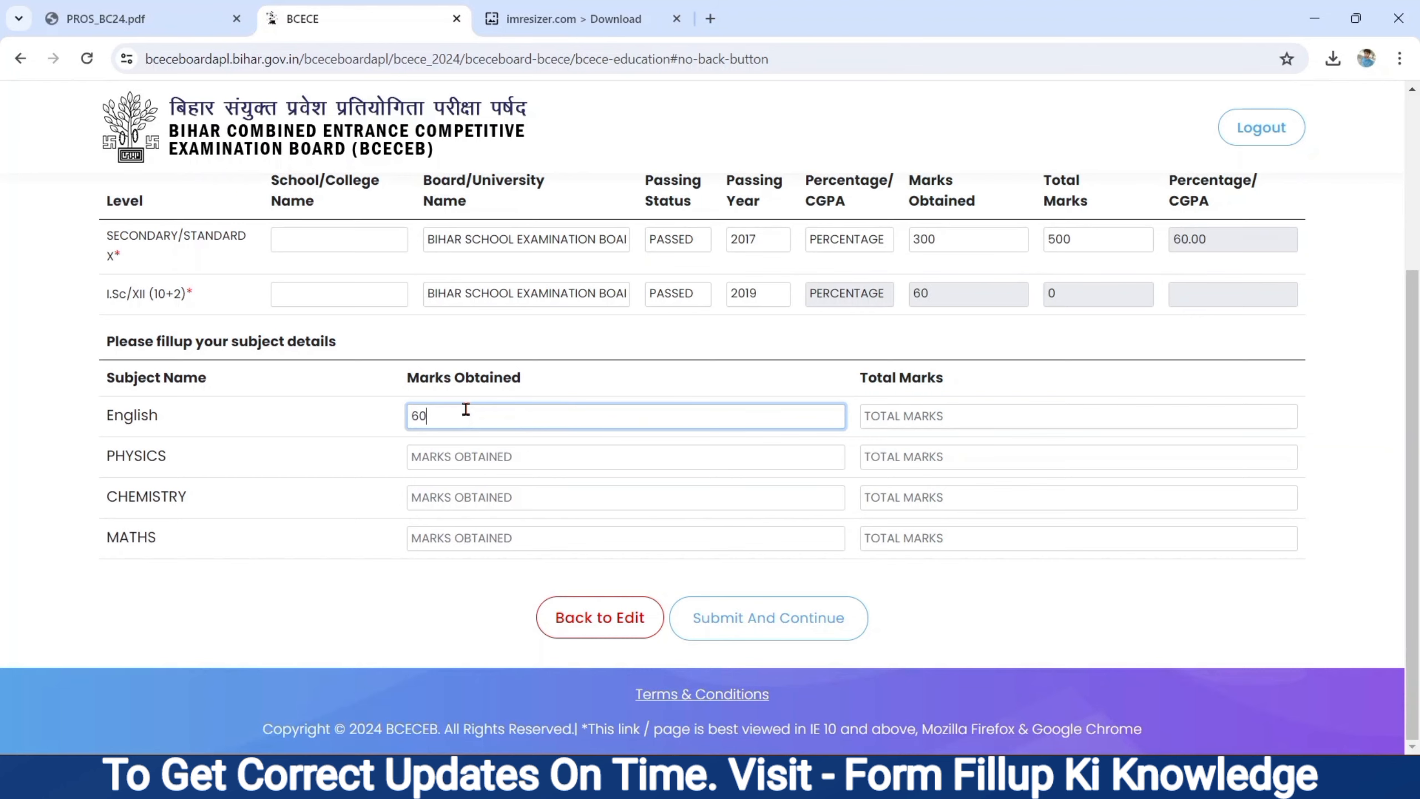
Set the English total marks to 100 and enter 68 out of 100 for Physics in the I.Sc/XII subject details.
click(898, 420)
text(100)
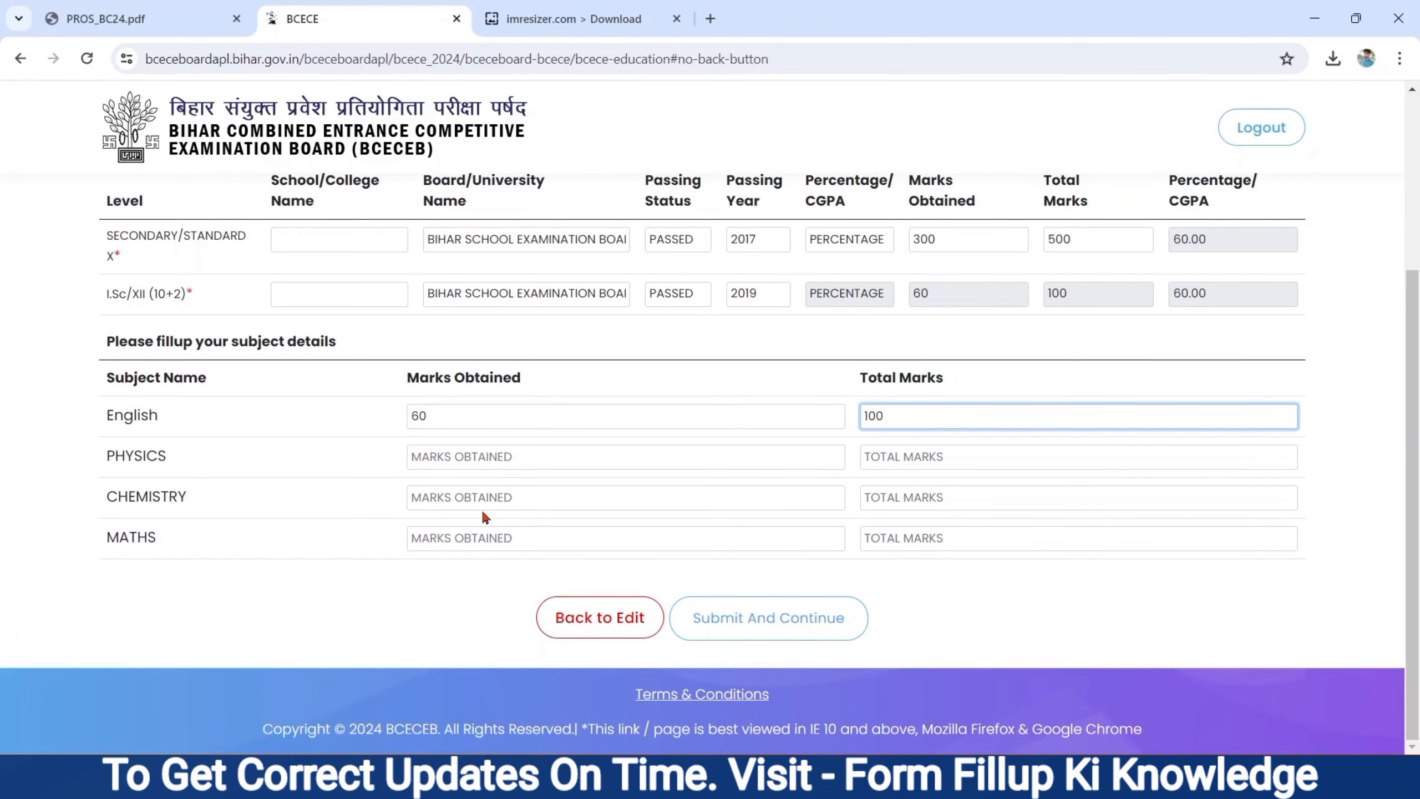
click(108, 454)
drag(108, 455, 189, 470)
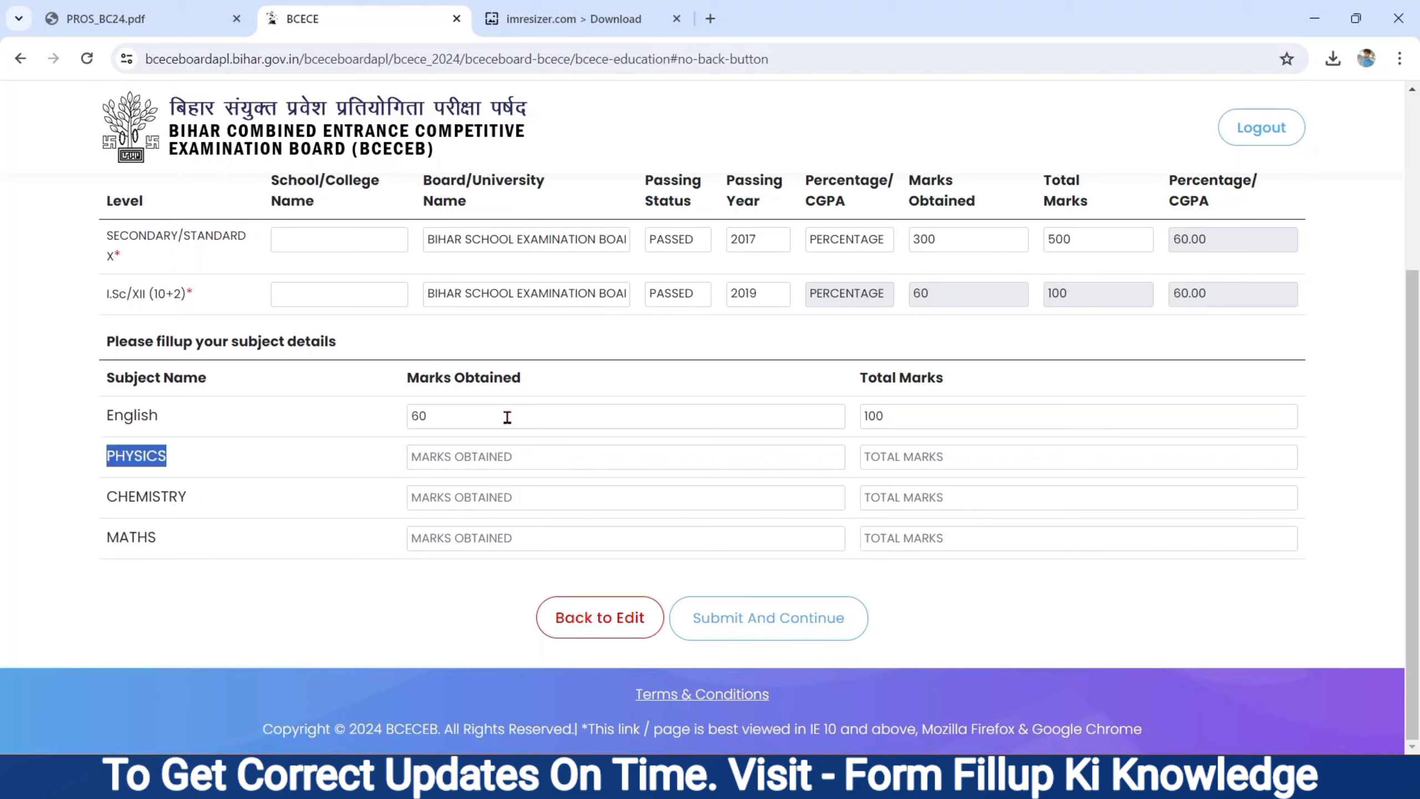
click(428, 460)
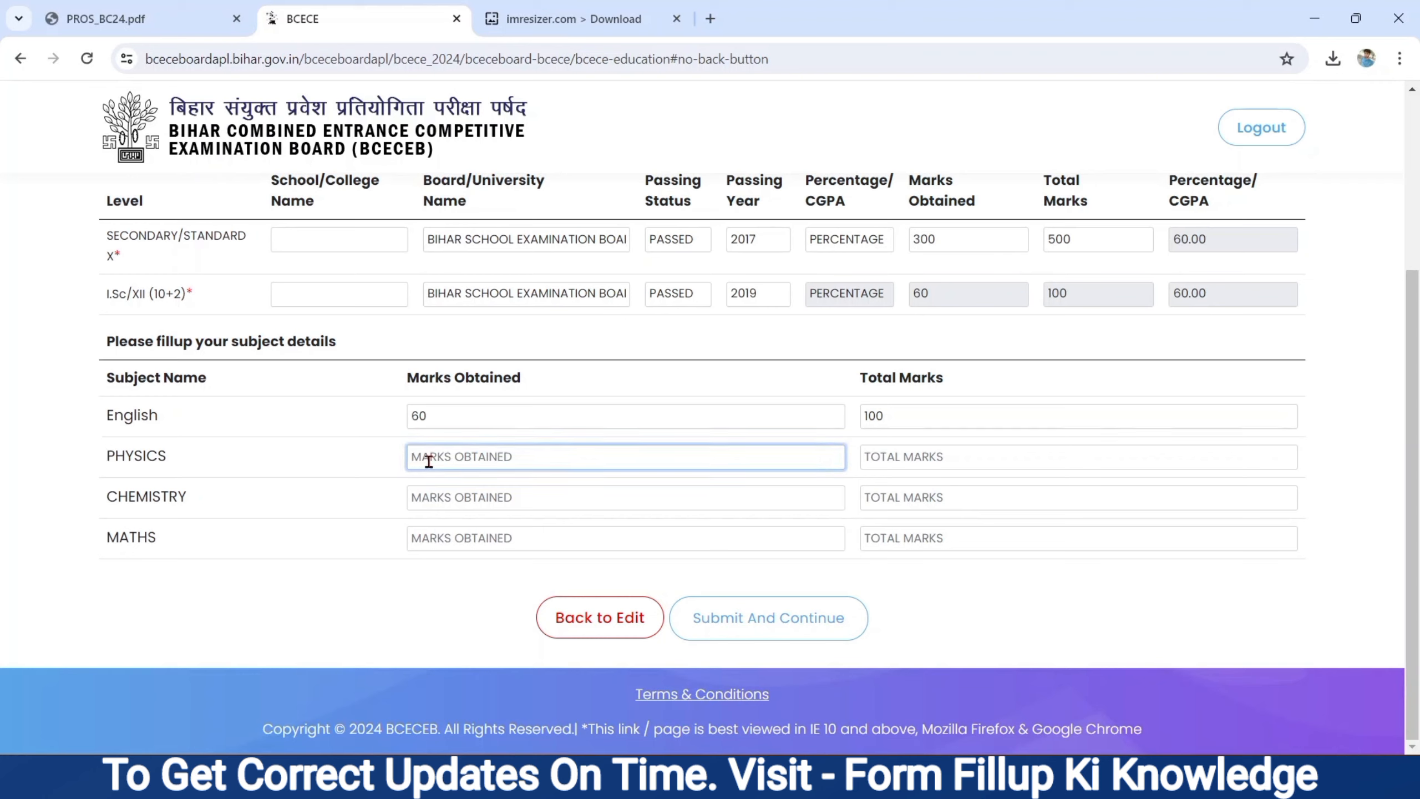
text(68)
click(879, 463)
text(100)
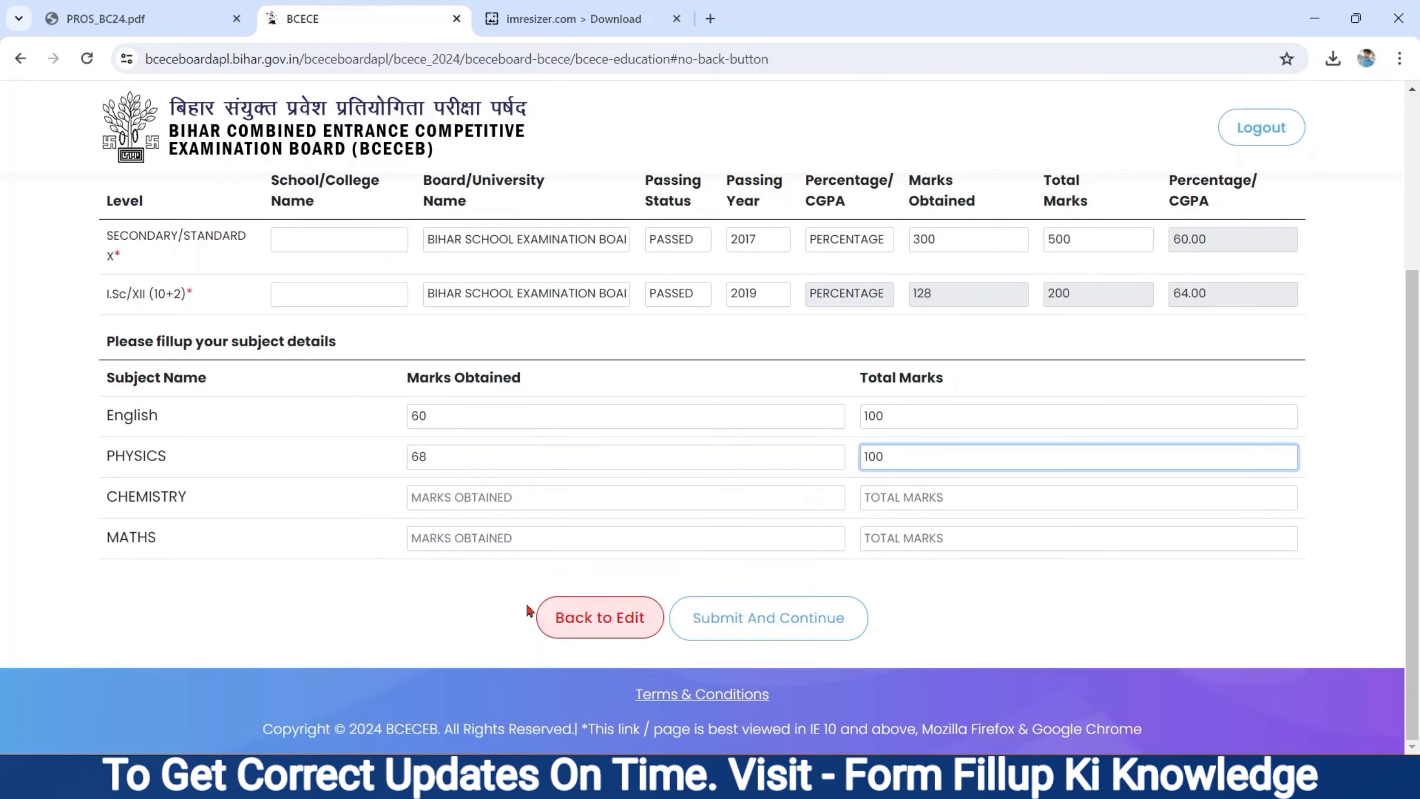
Enter 65 as the marks obtained and 100 as the total marks for Chemistry.
double_click(147, 497)
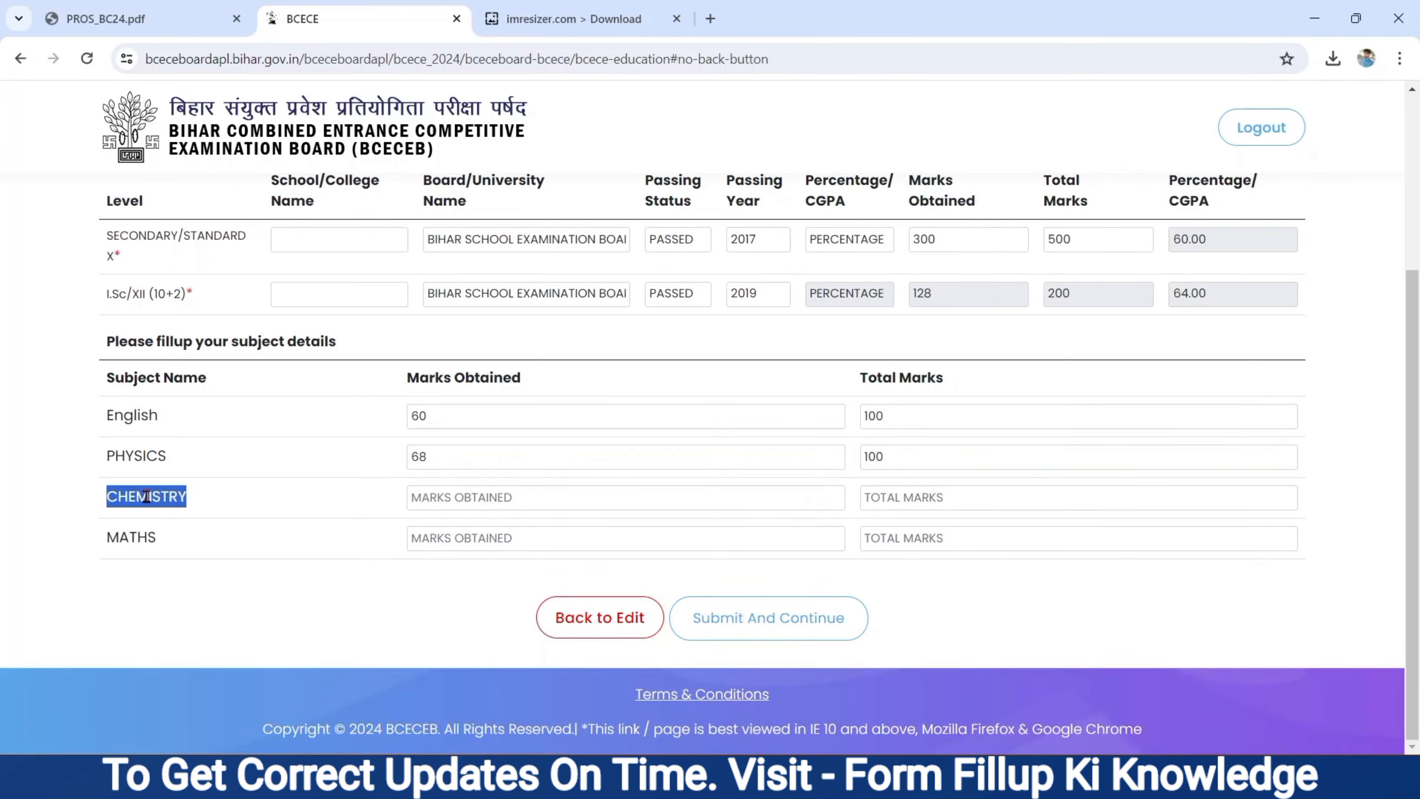
click(457, 495)
text(65)
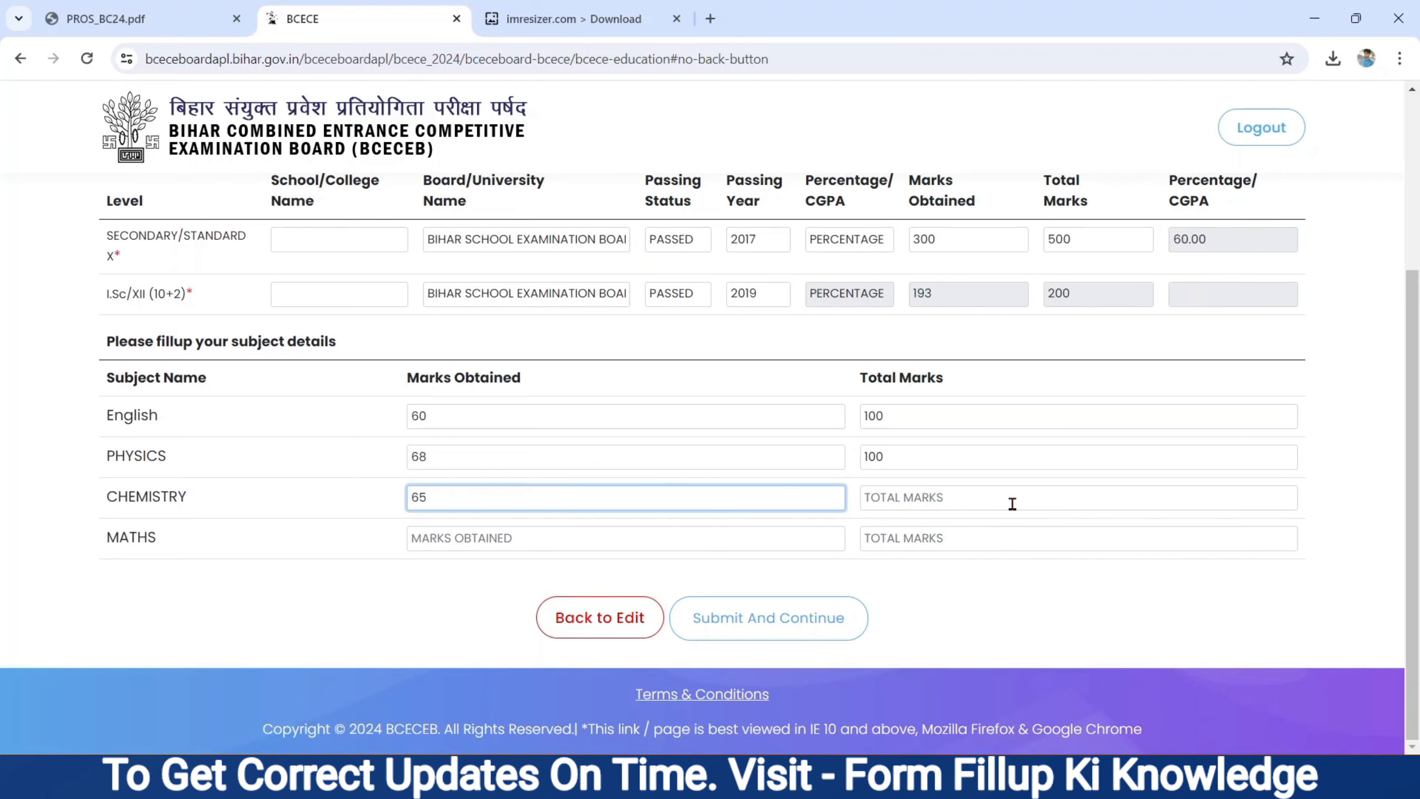
click(989, 497)
text(100)
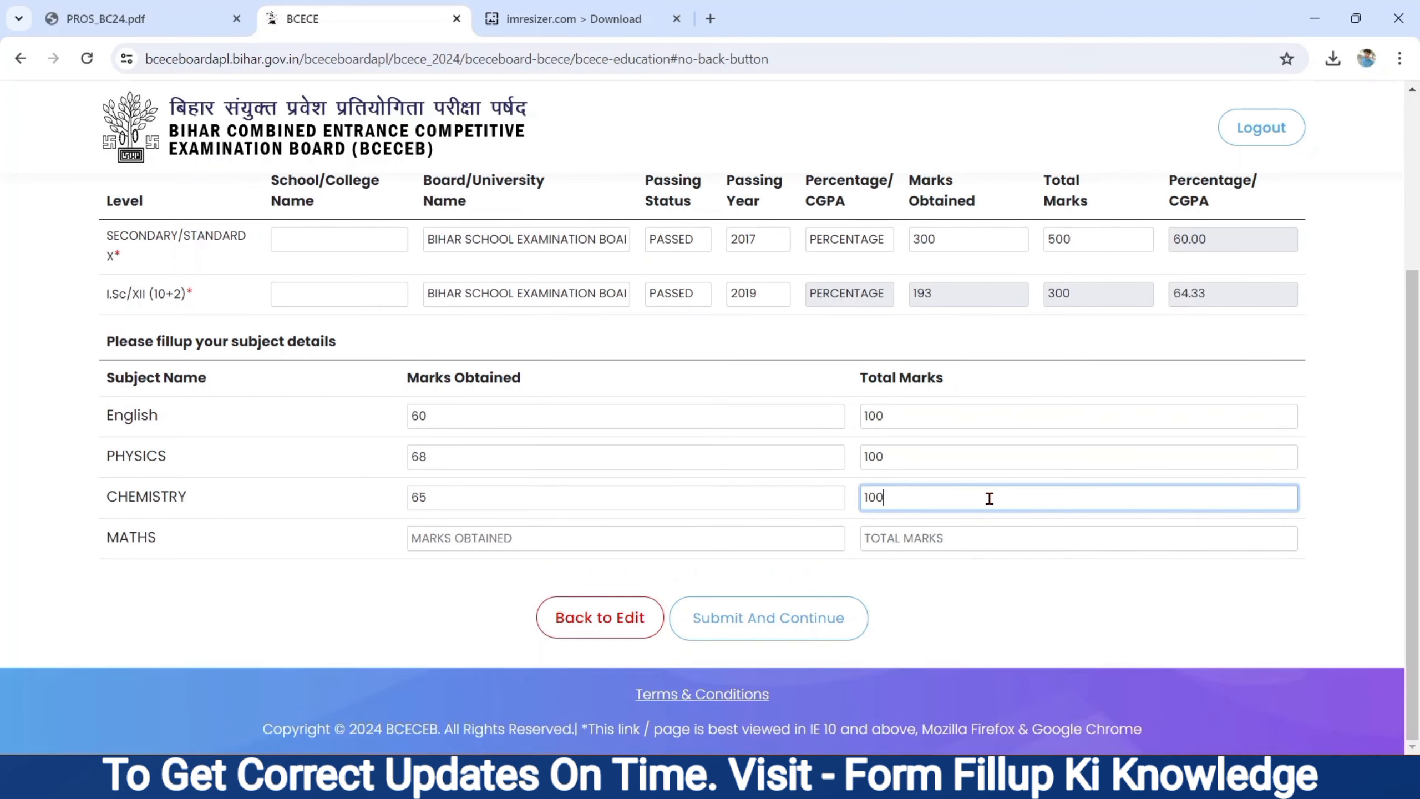
Enter 70 as the marks obtained and 100 as the total marks for Maths.
drag(119, 550, 472, 540)
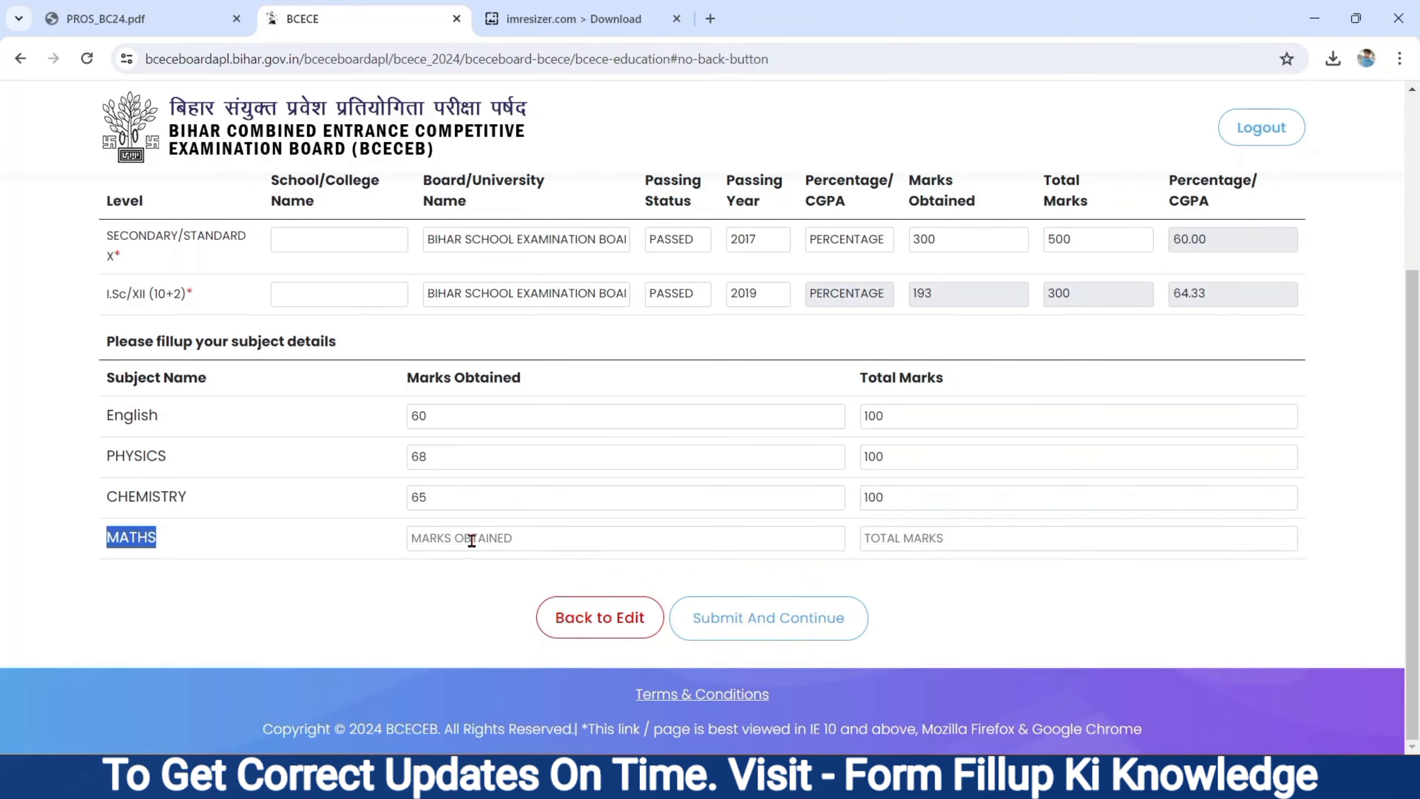
click(472, 540)
text(70)
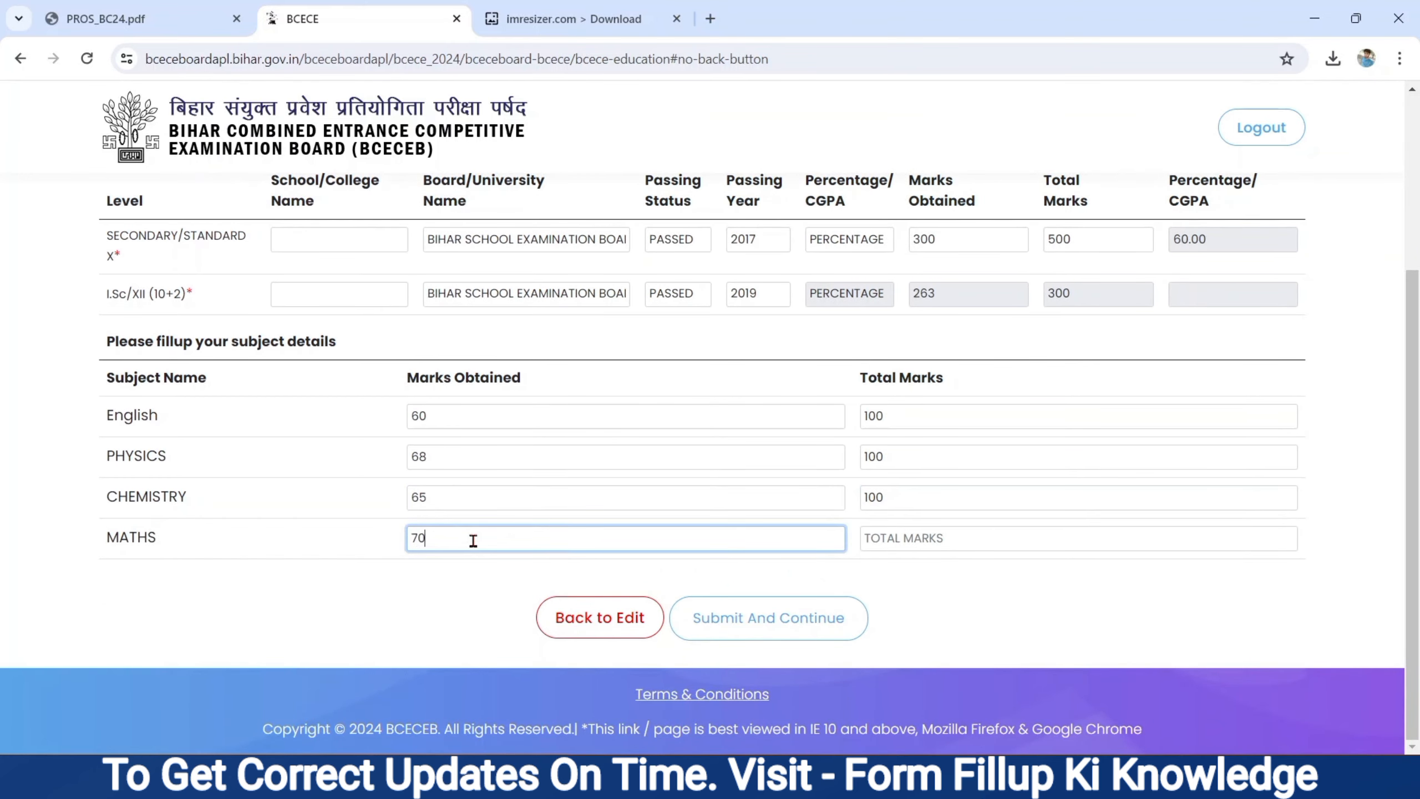
click(913, 534)
text(100)
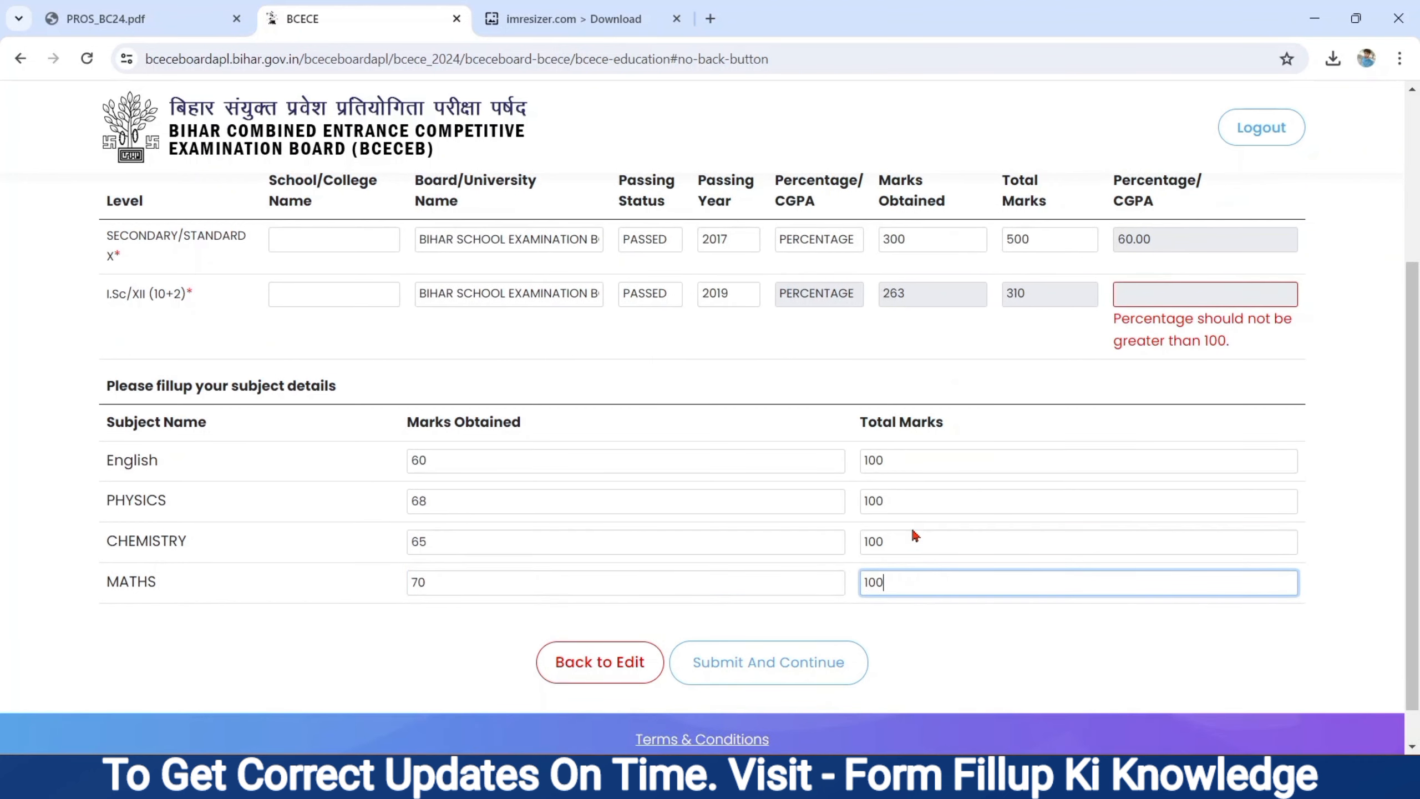
click(129, 615)
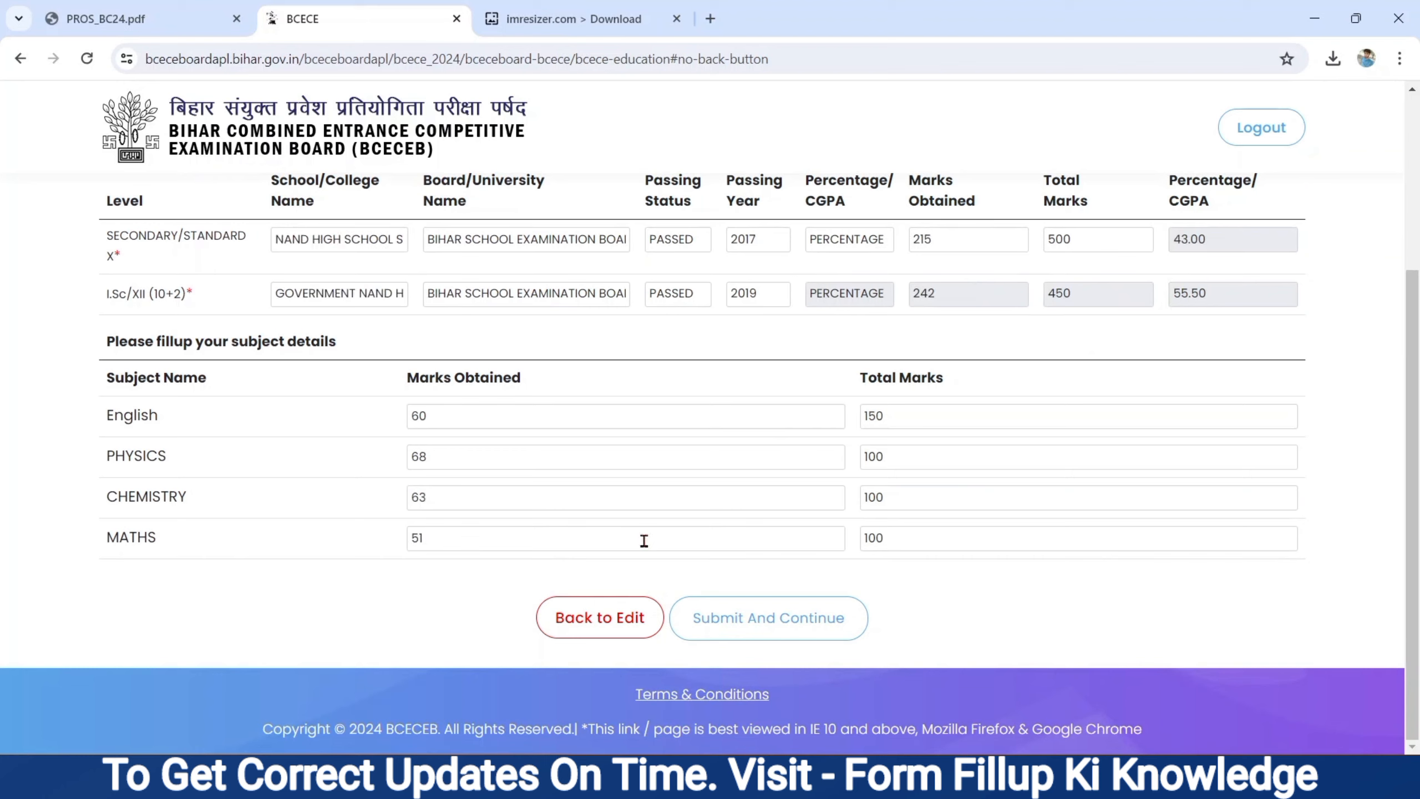
Submit the educational information and review the application preview, including the PCM and PCB percentage columns.
click(795, 618)
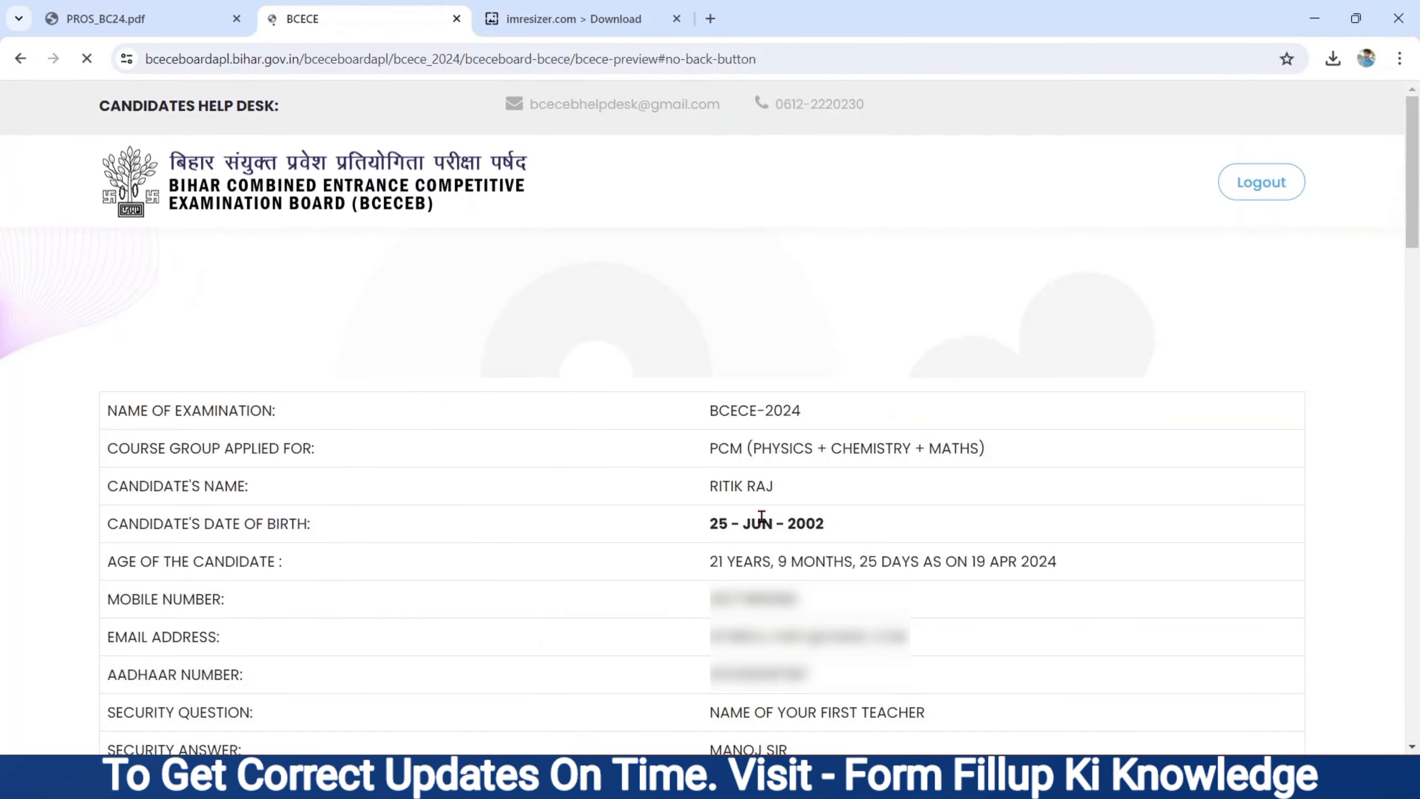
triple_click(717, 409)
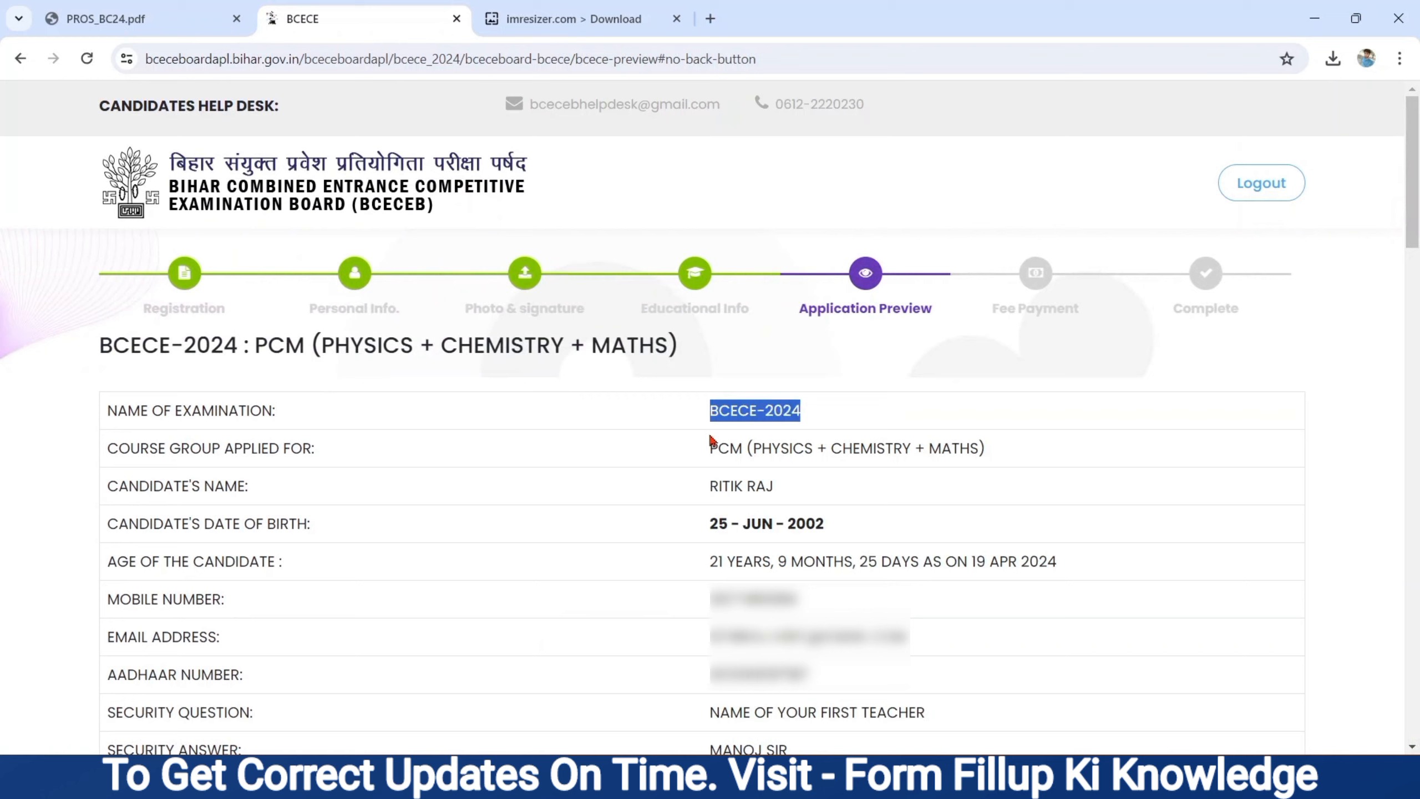
click(641, 506)
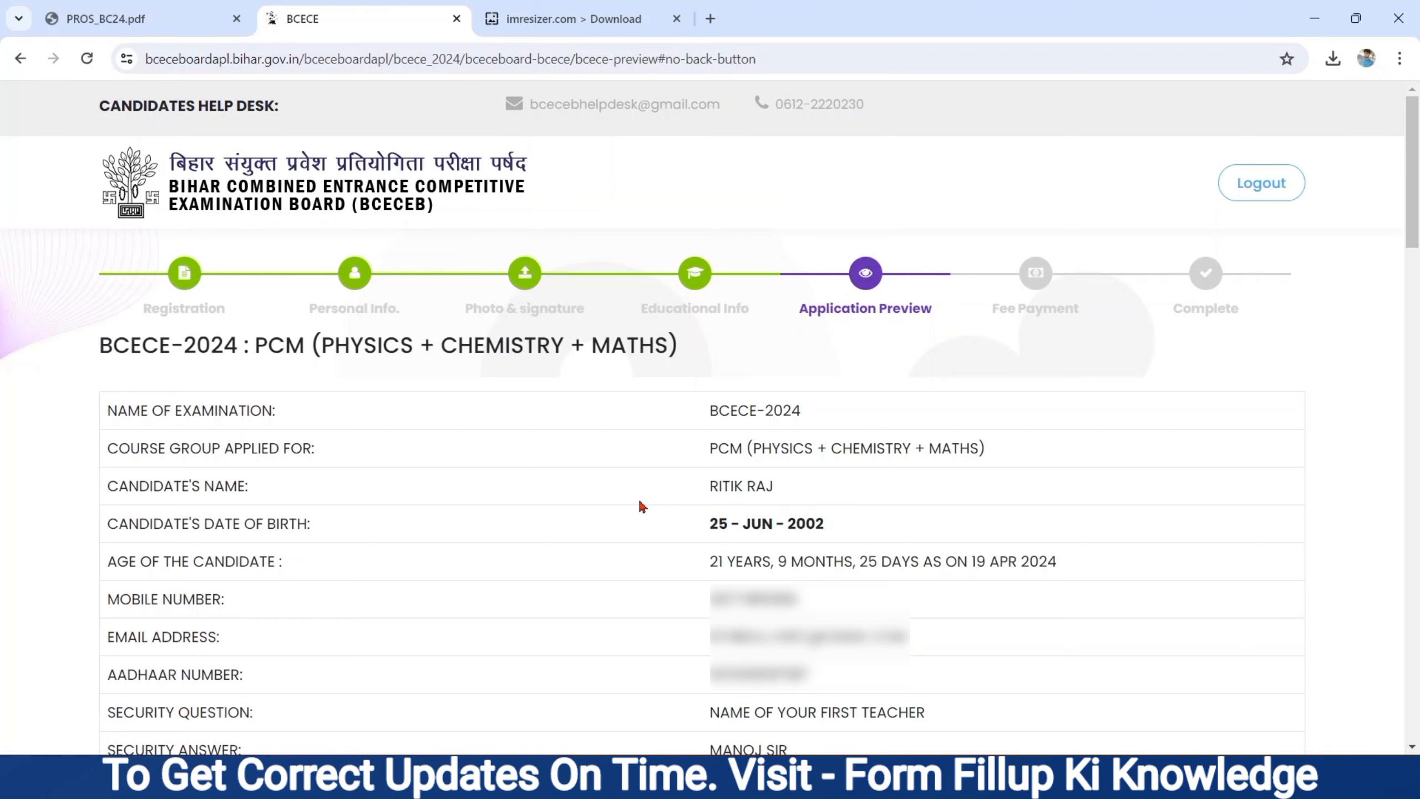
scroll(641, 507, down, 15)
scroll(642, 507, down, 2)
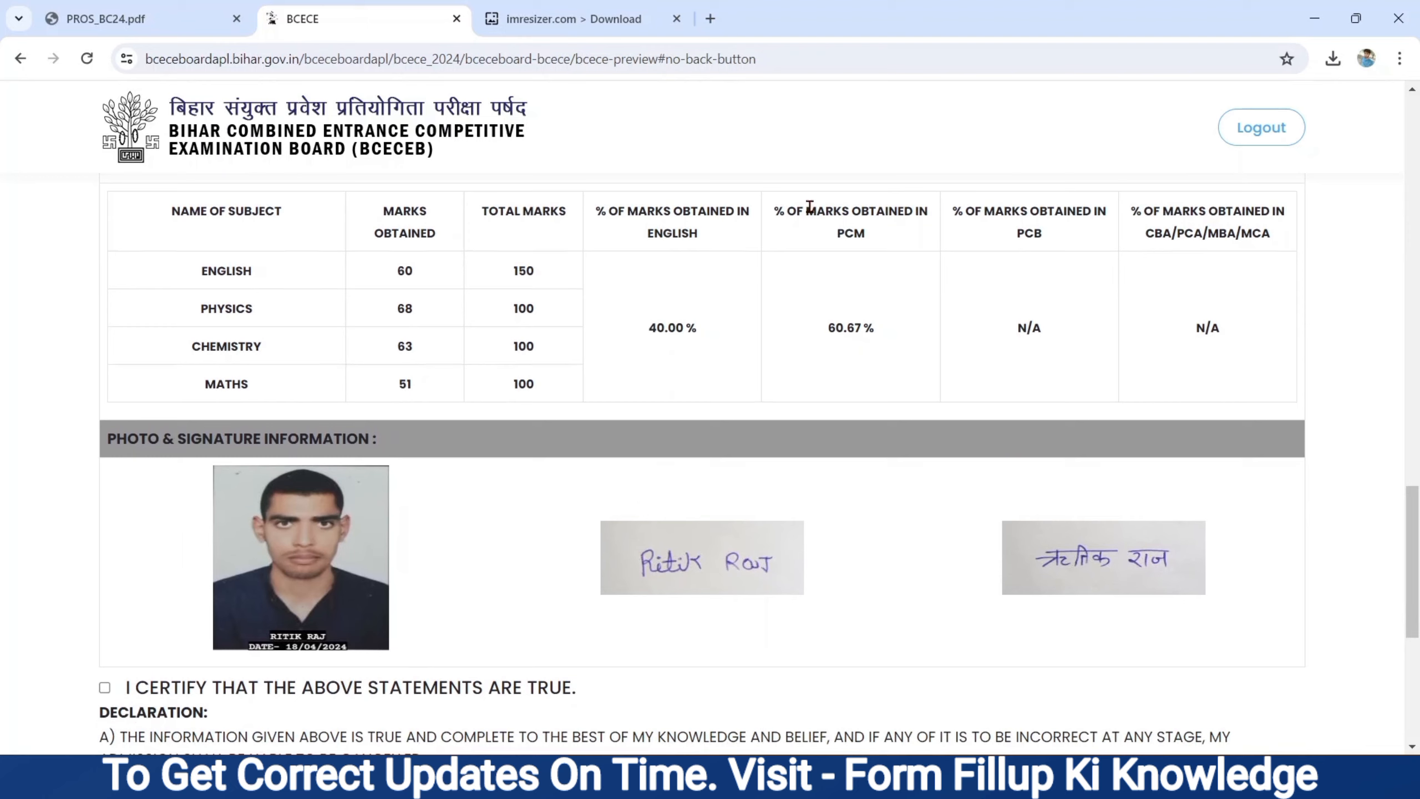
triple_click(809, 207)
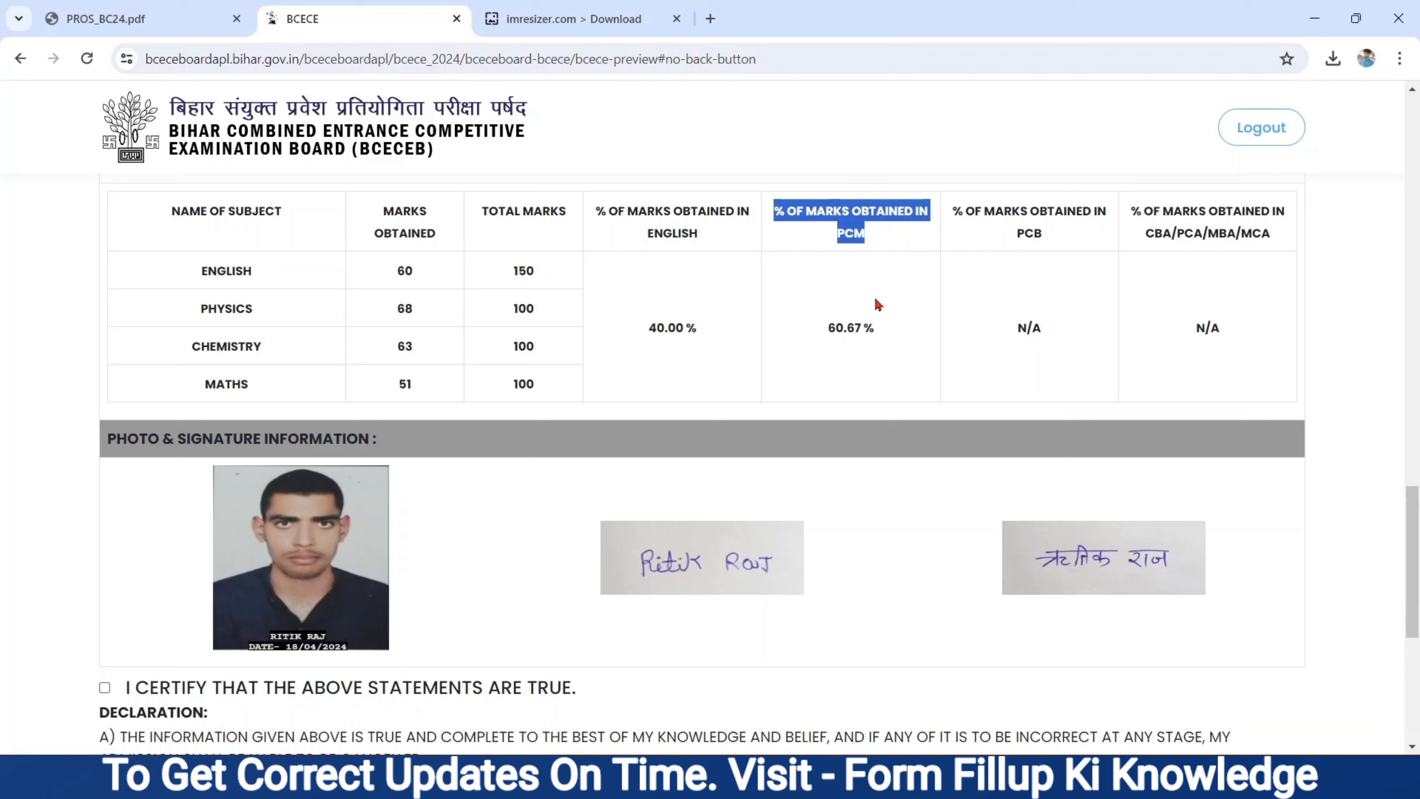
double_click(992, 214)
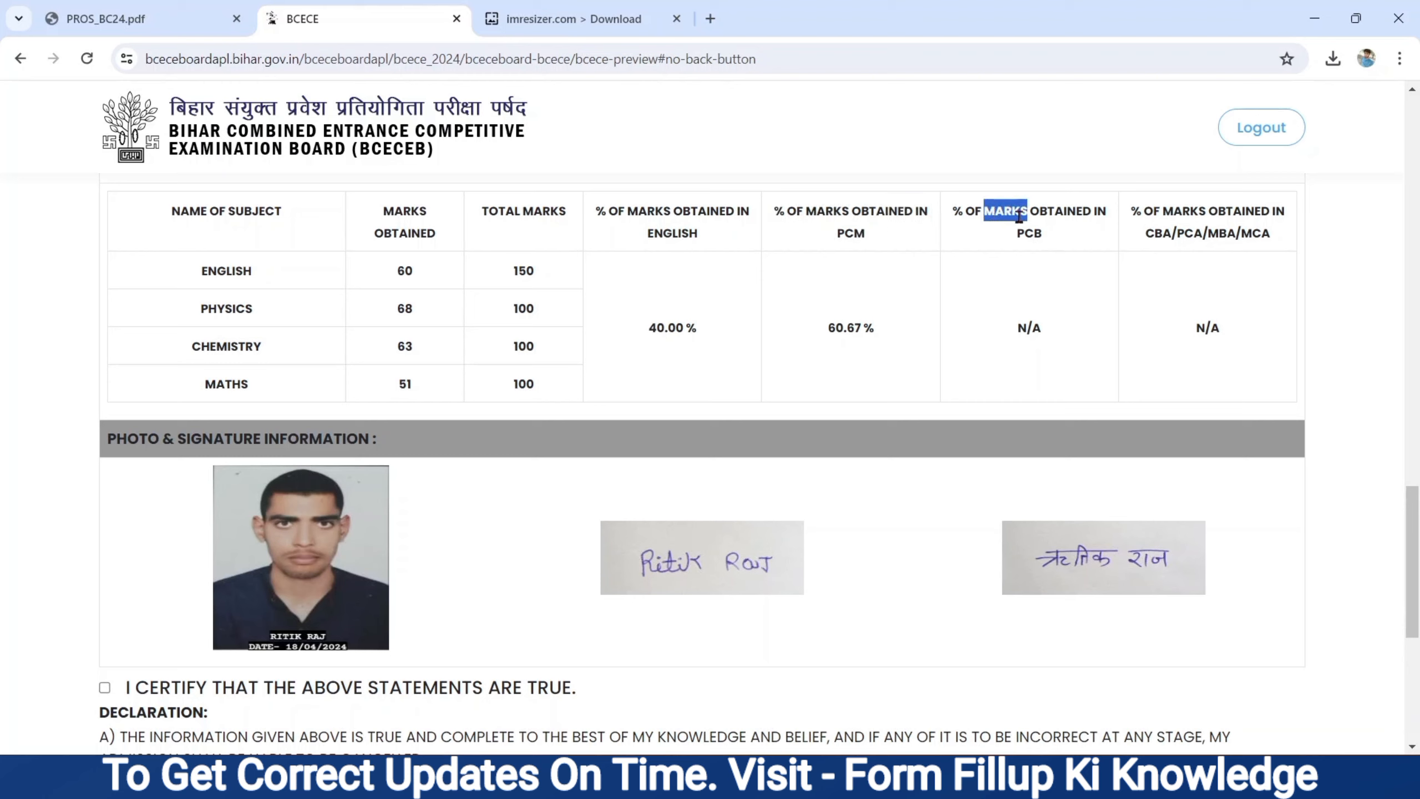
drag(1069, 246, 894, 315)
click(894, 316)
Certify that the application statements are true and confirm proceeding to payment of the Rs. 1,000 registration fee.
scroll(764, 350, down, 7)
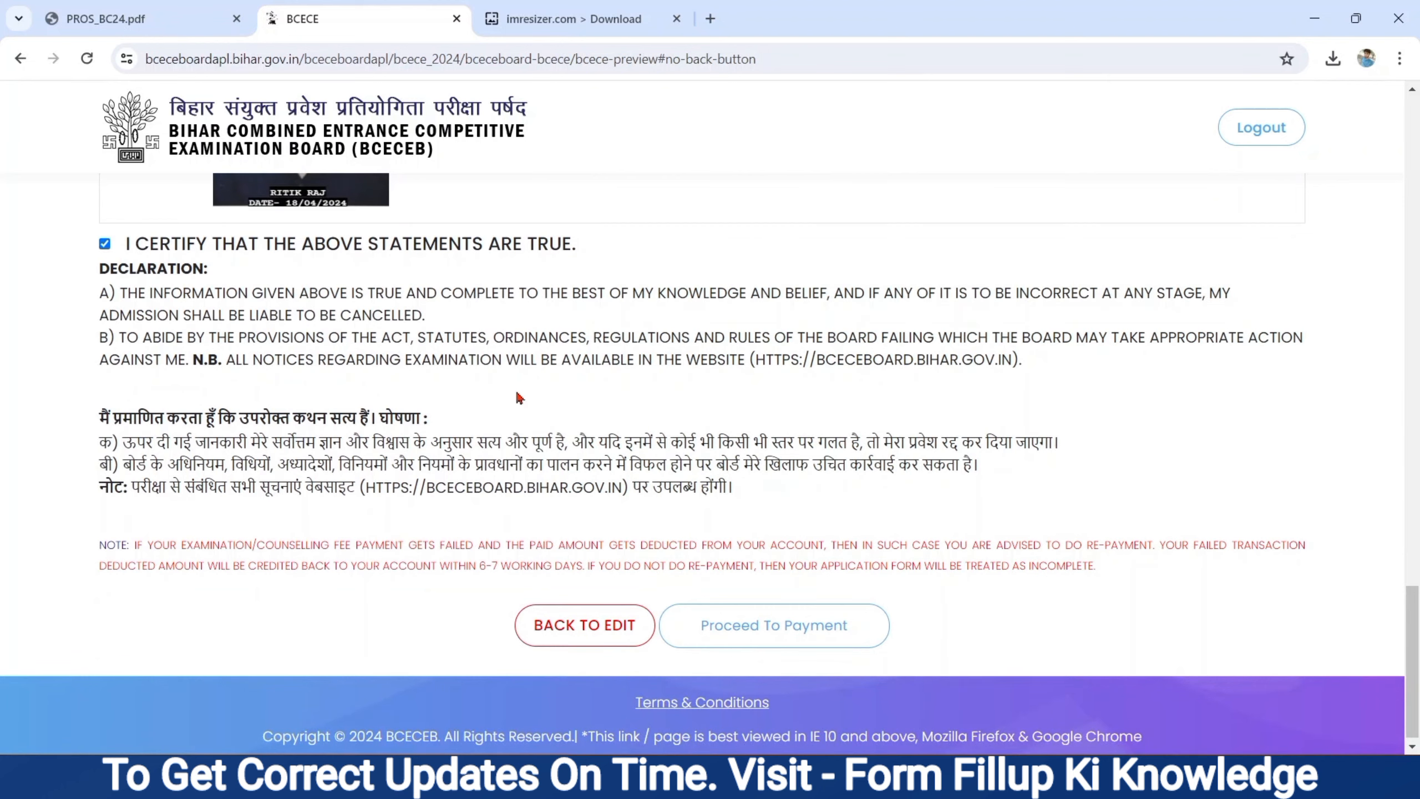
click(779, 621)
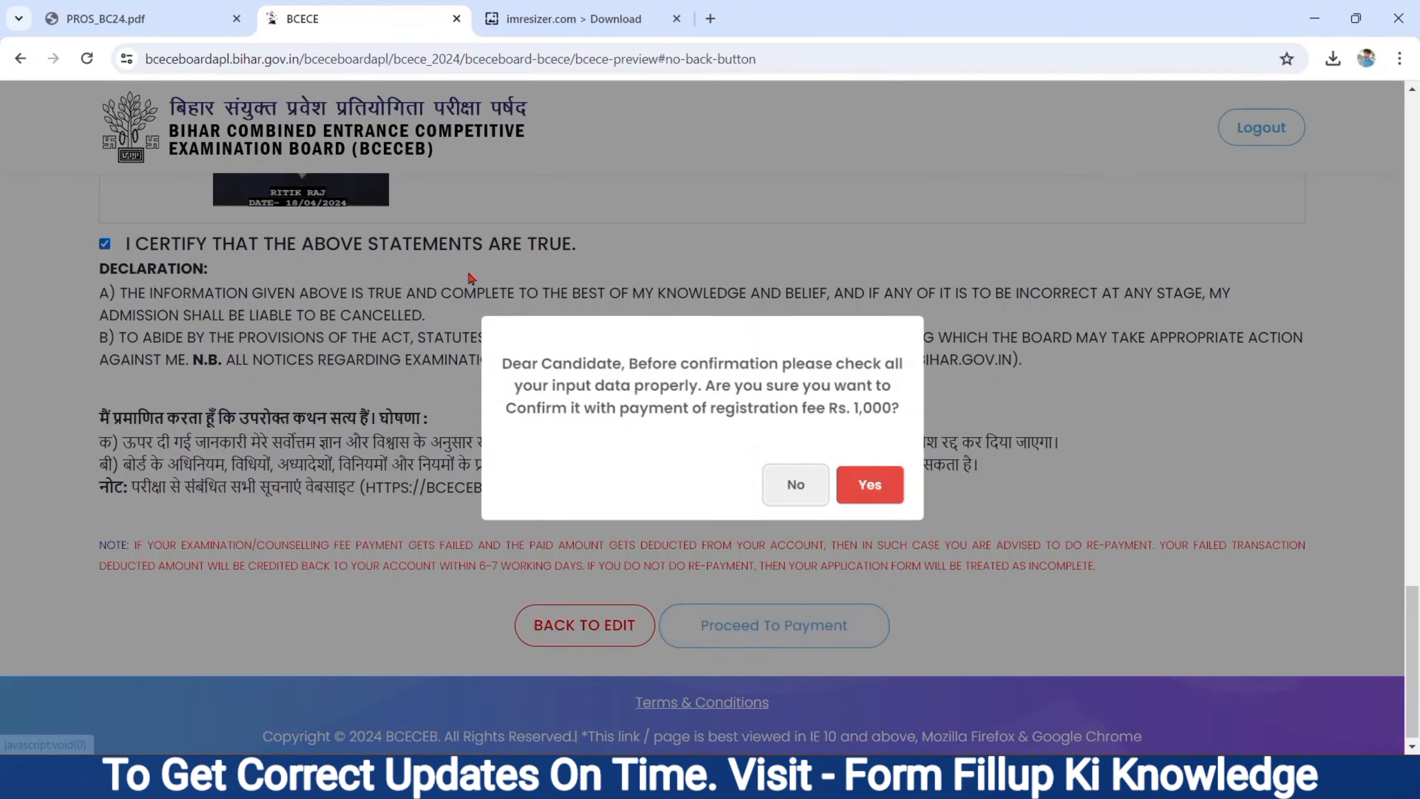
drag(502, 363, 891, 402)
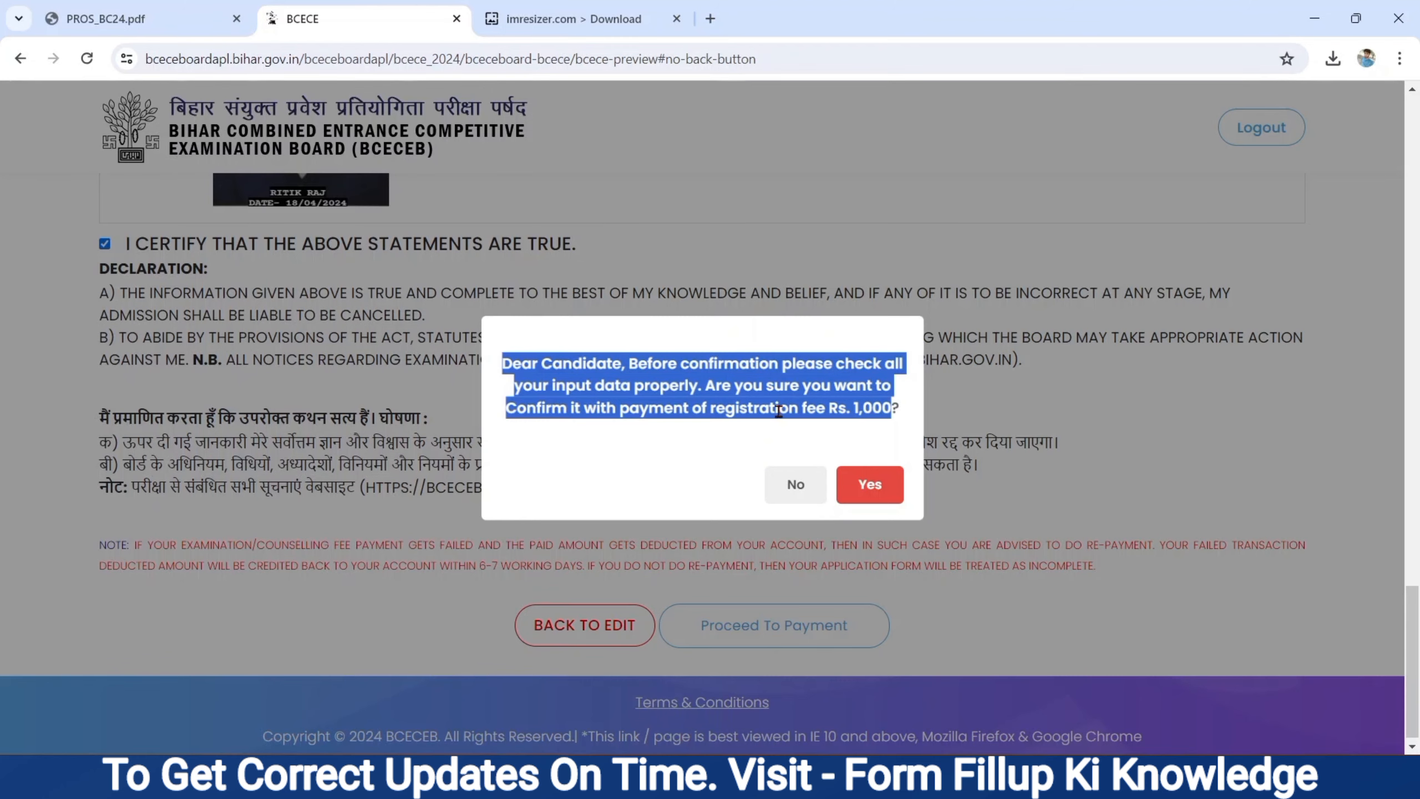
click(868, 484)
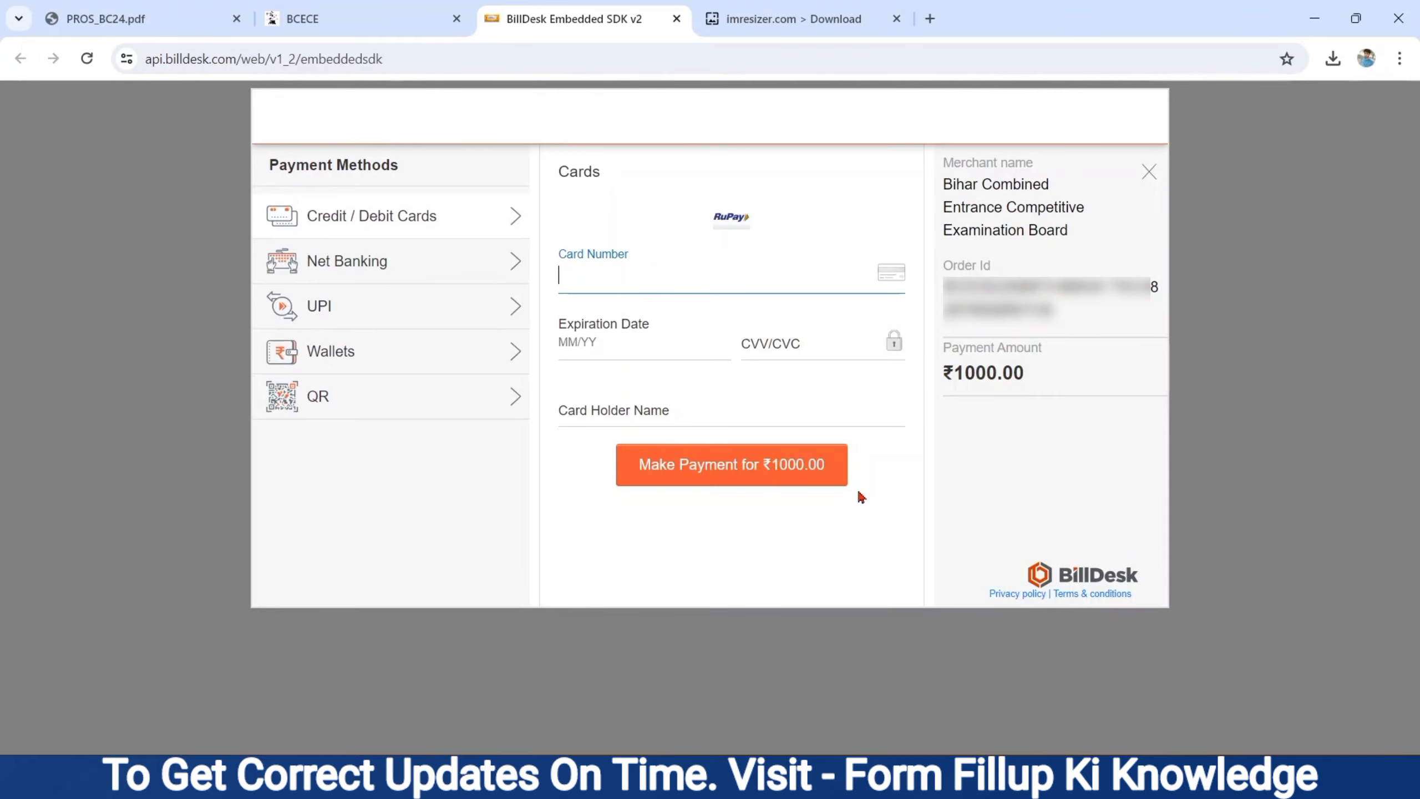
Examine the credit/debit card payment fields for card number, expiration date, CVV/CVC and card holder name, leaving them empty.
double_click(413, 209)
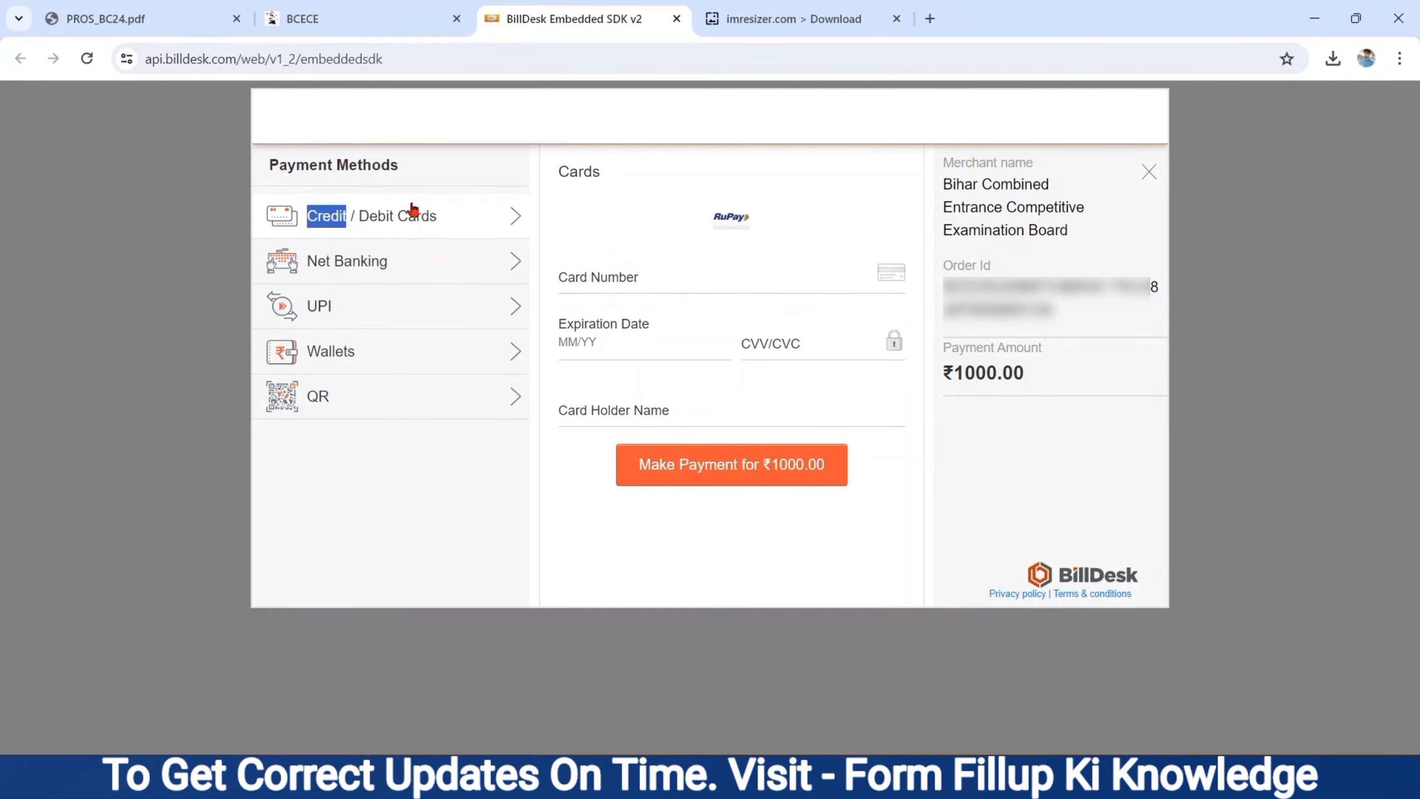
click(617, 287)
click(595, 341)
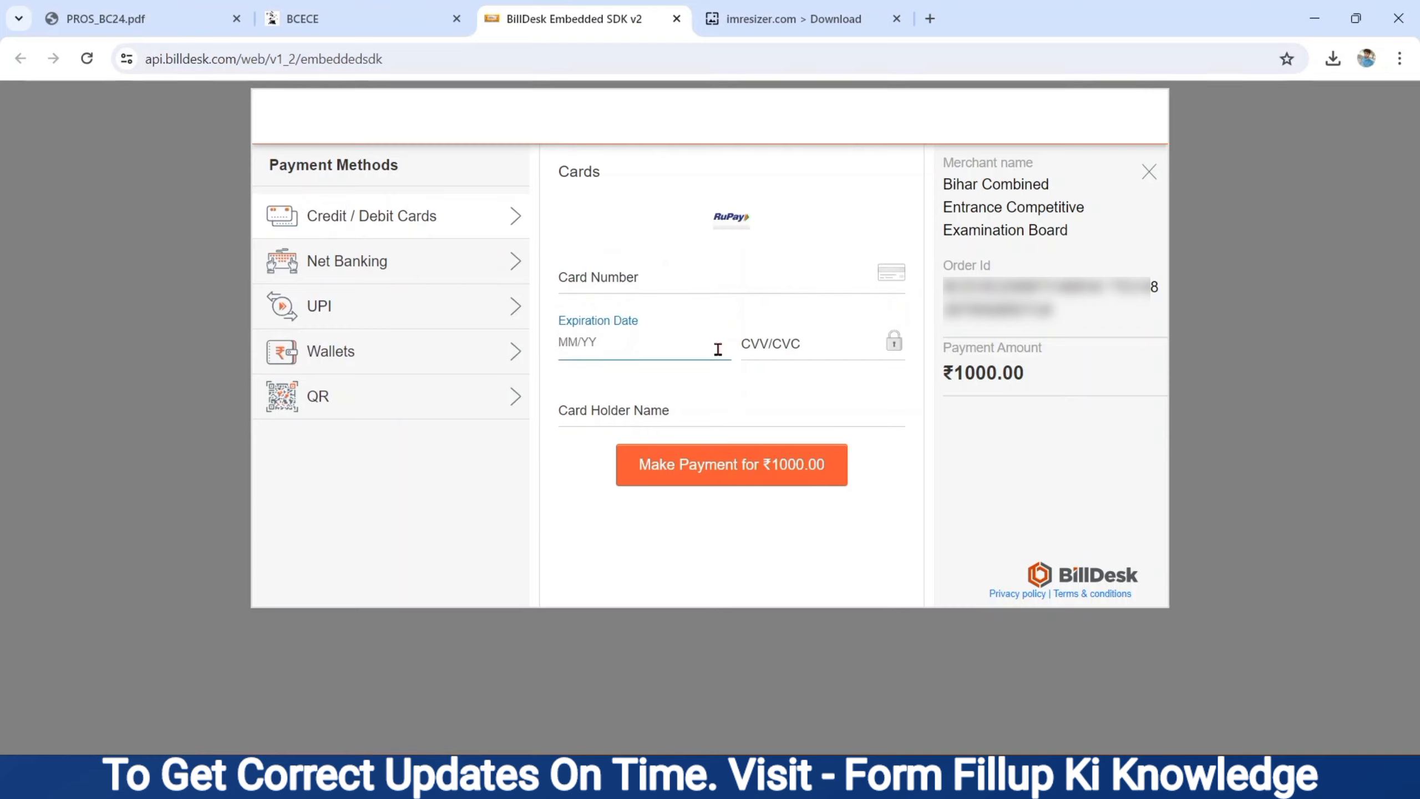
click(765, 350)
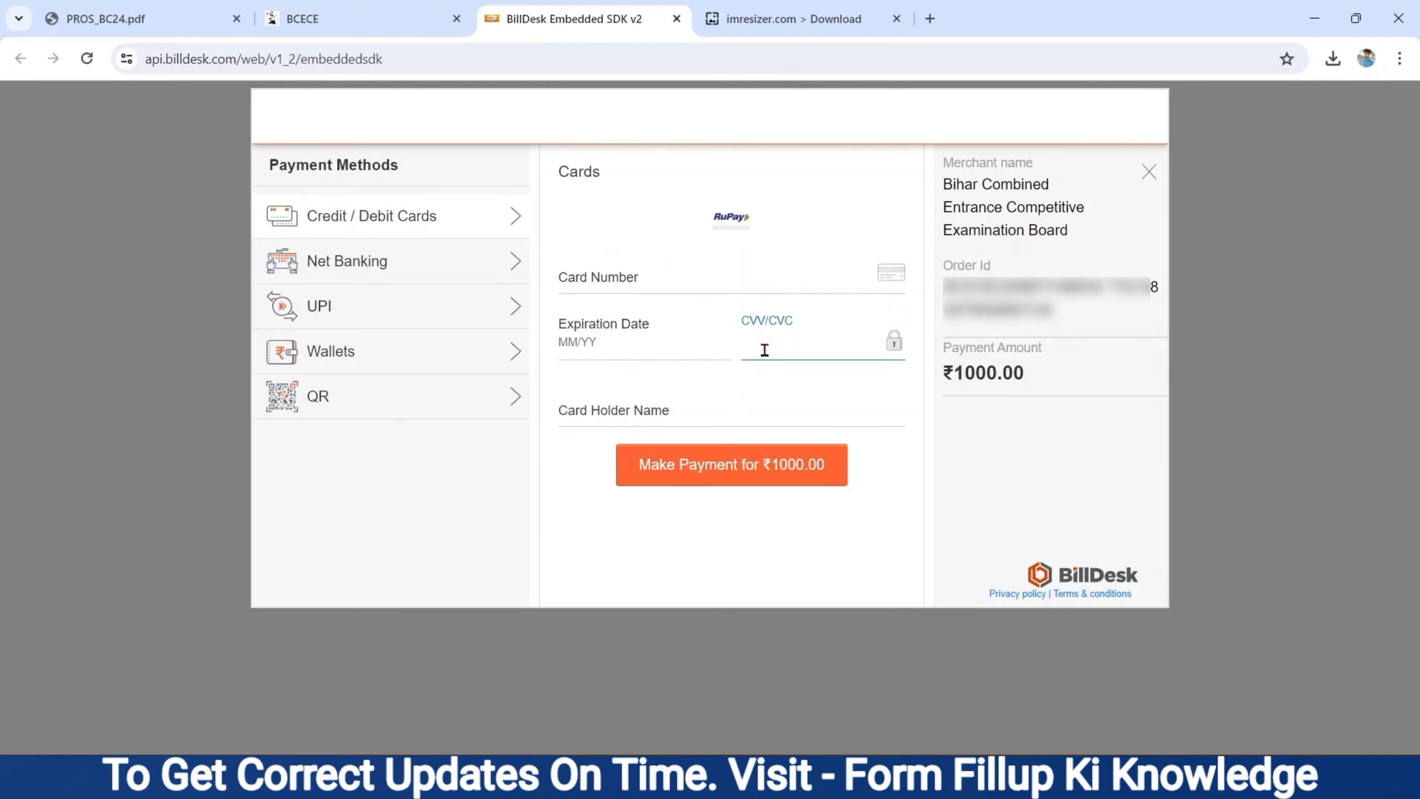
click(624, 408)
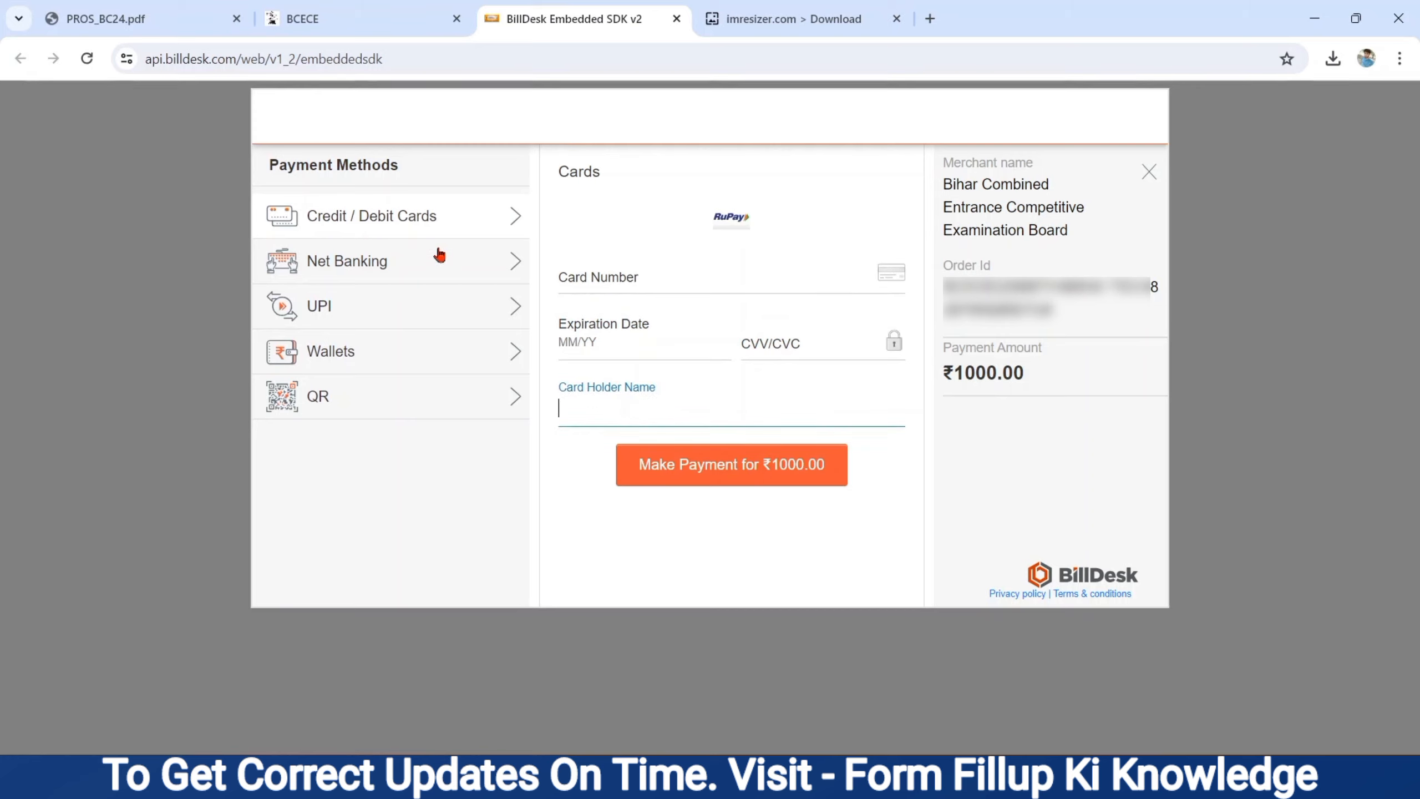
Generate a BHIM UPI QR code for the ₹1000.00 payment and check the merchant name.
click(318, 394)
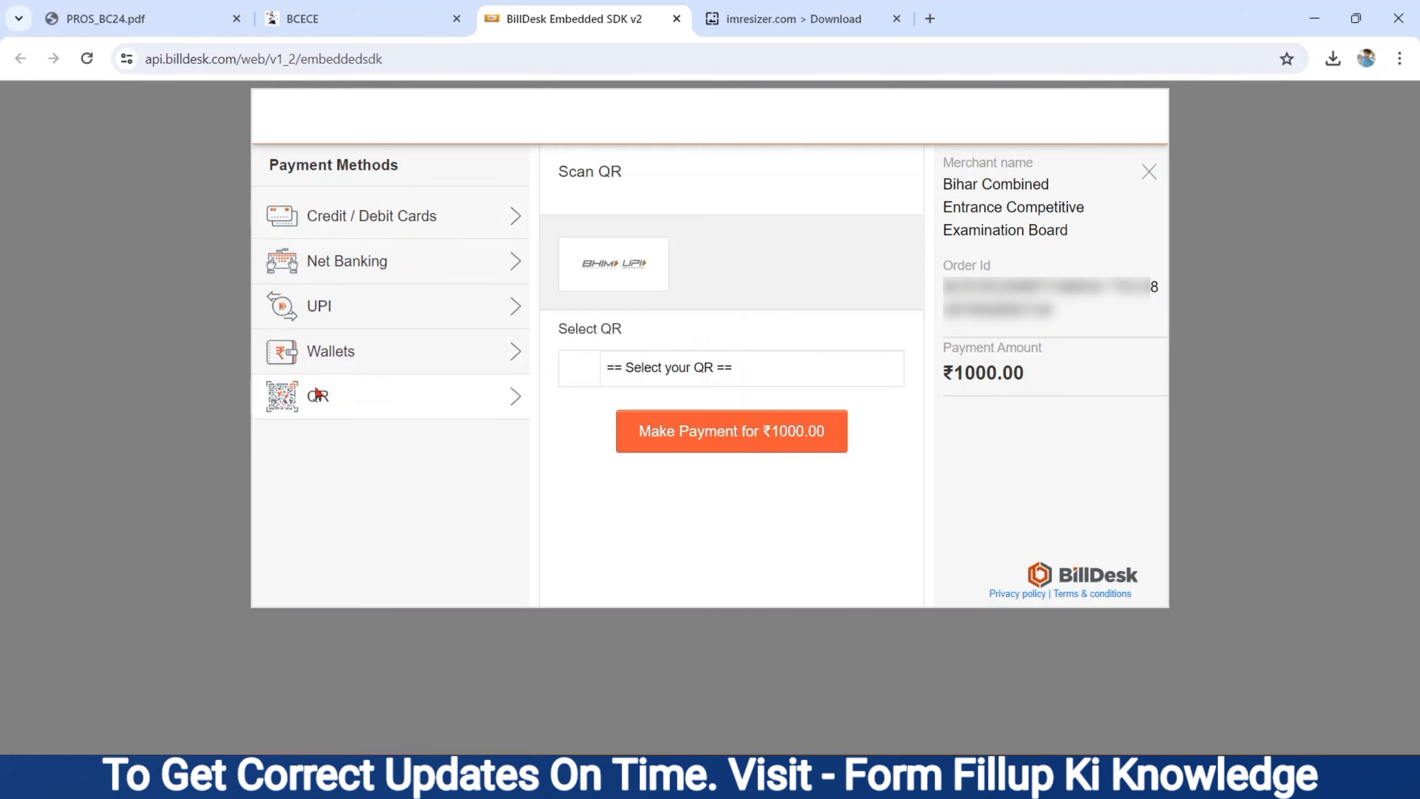
click(677, 370)
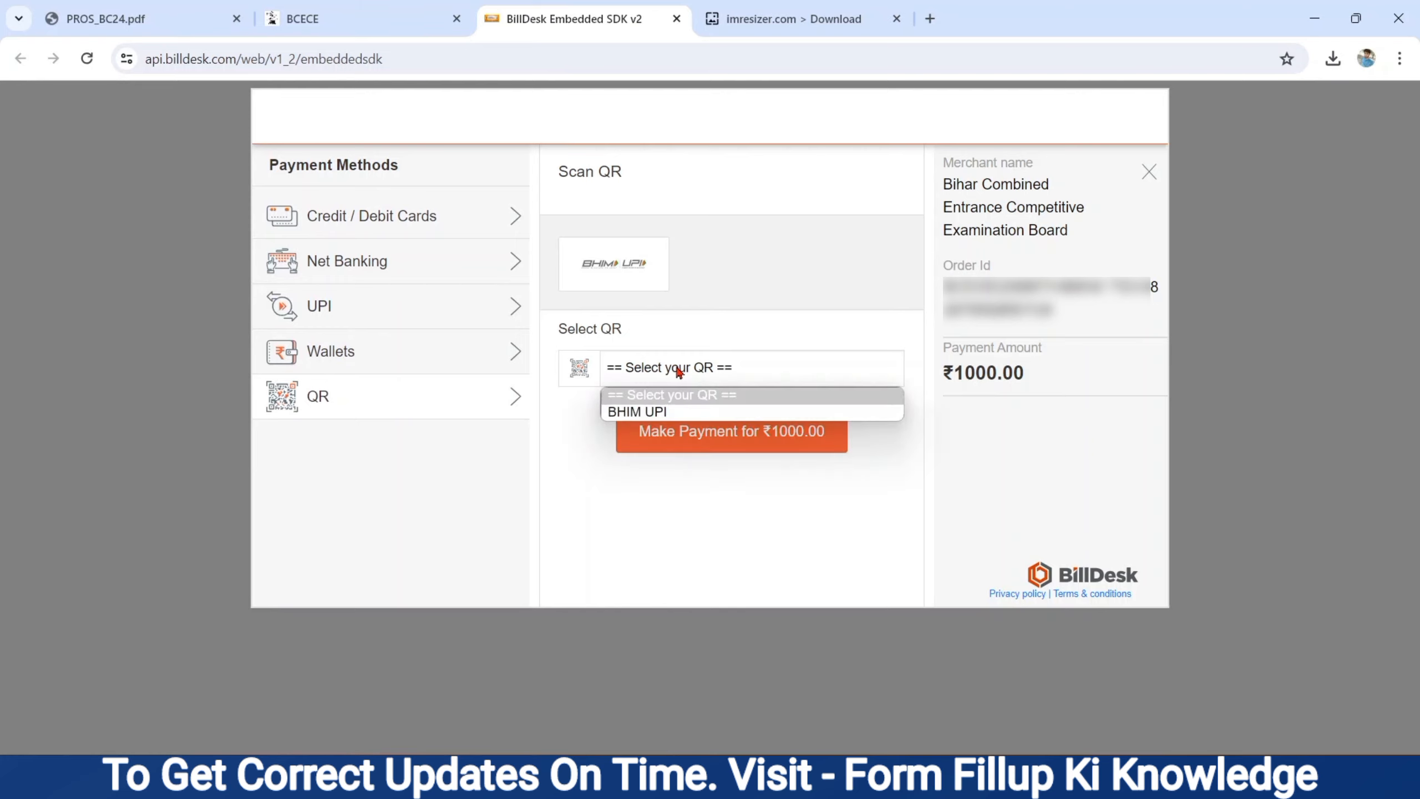
click(654, 413)
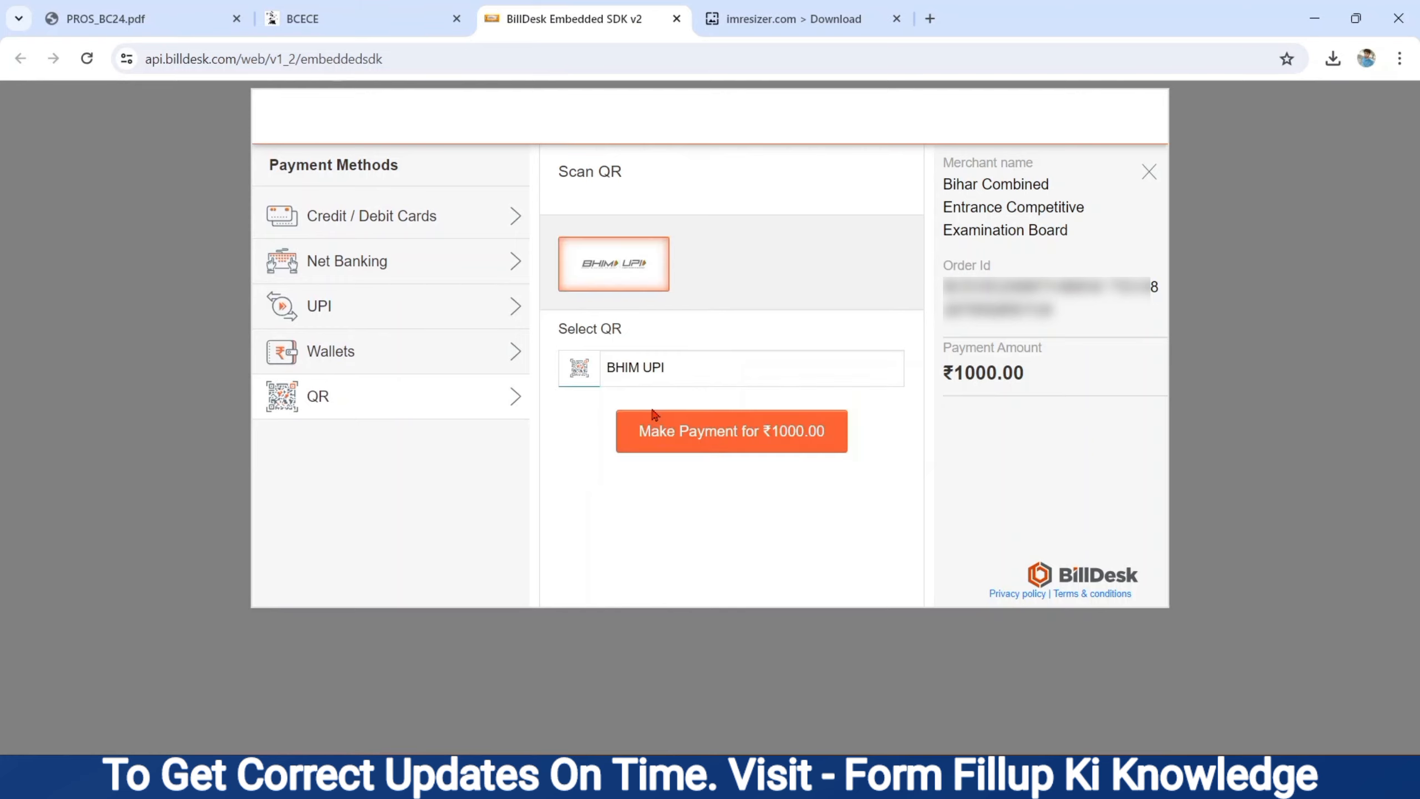
click(707, 445)
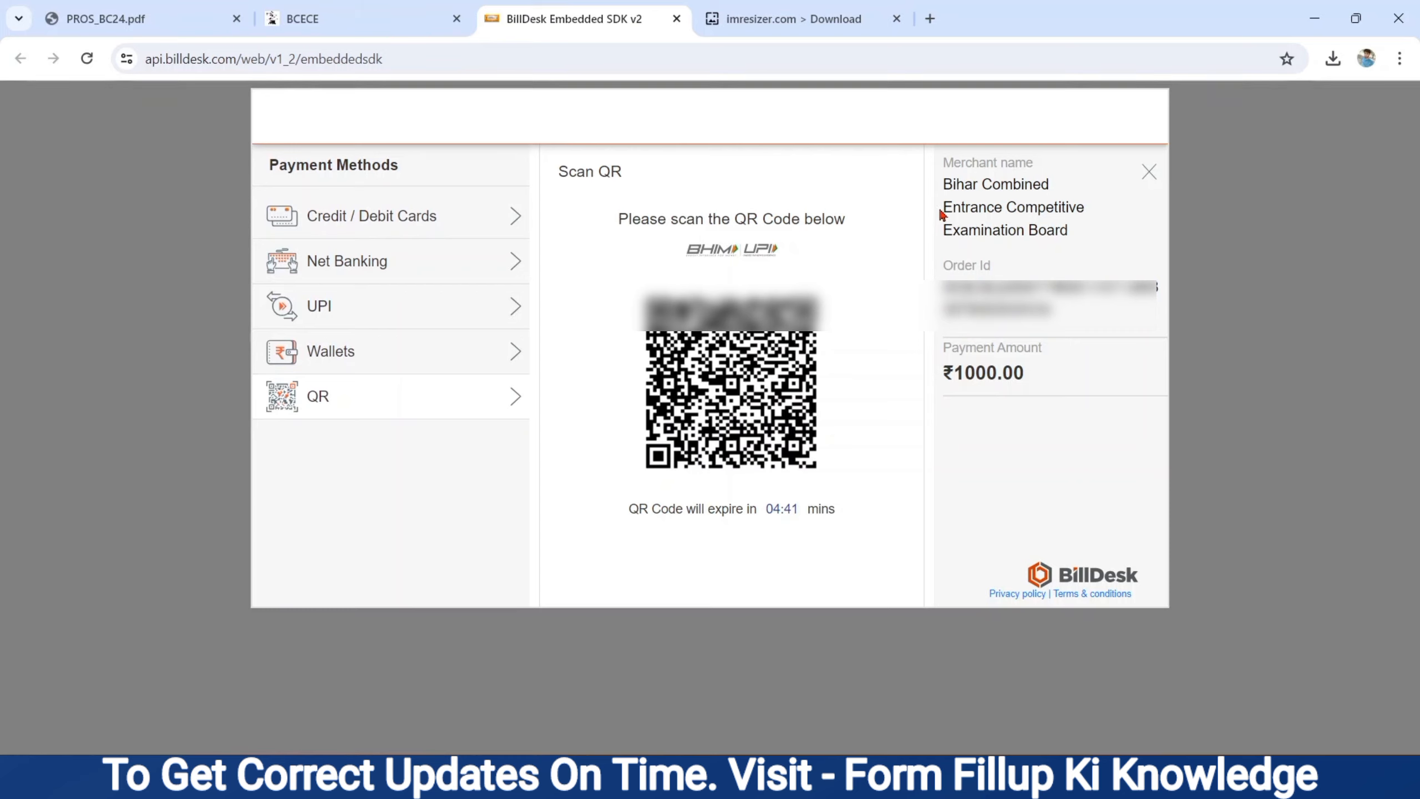
drag(946, 182, 1071, 238)
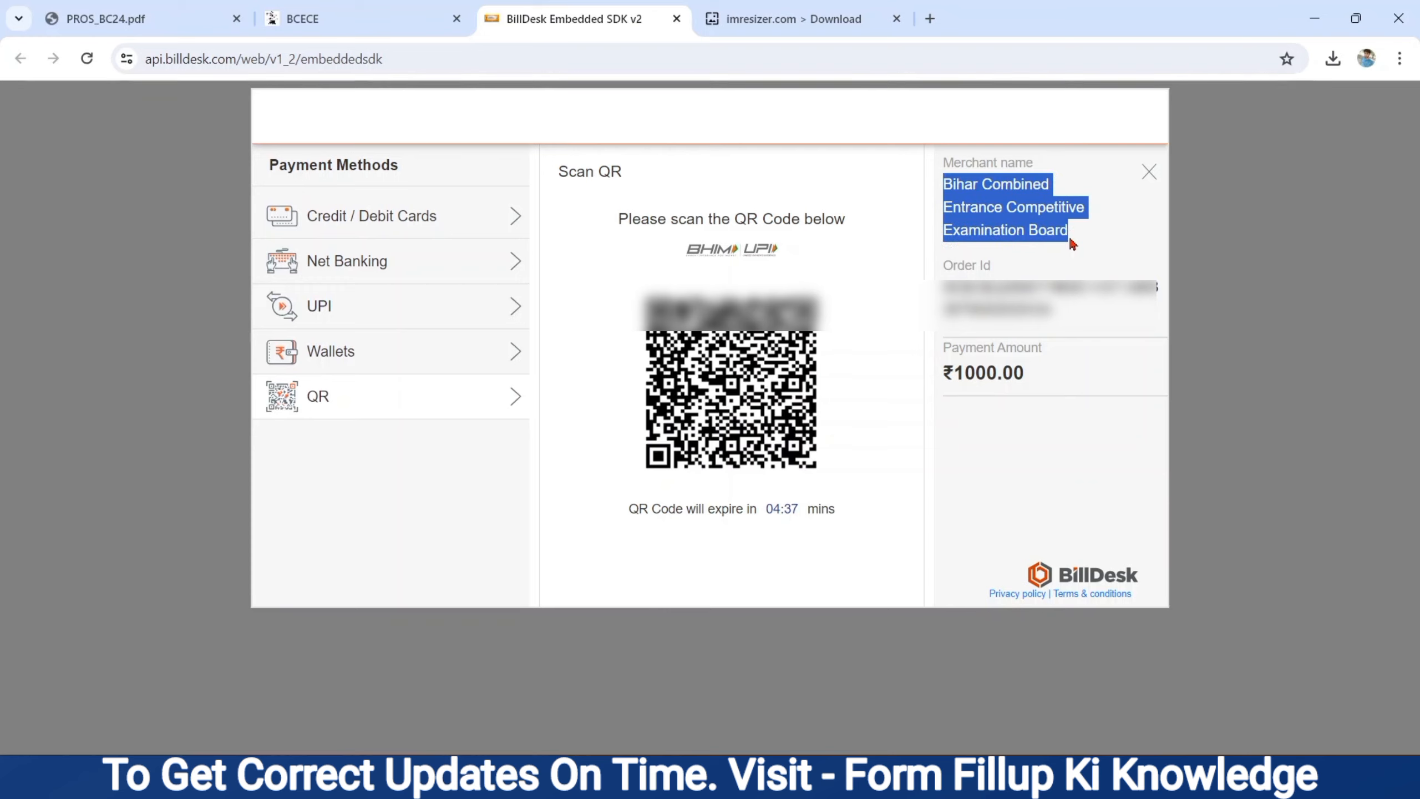